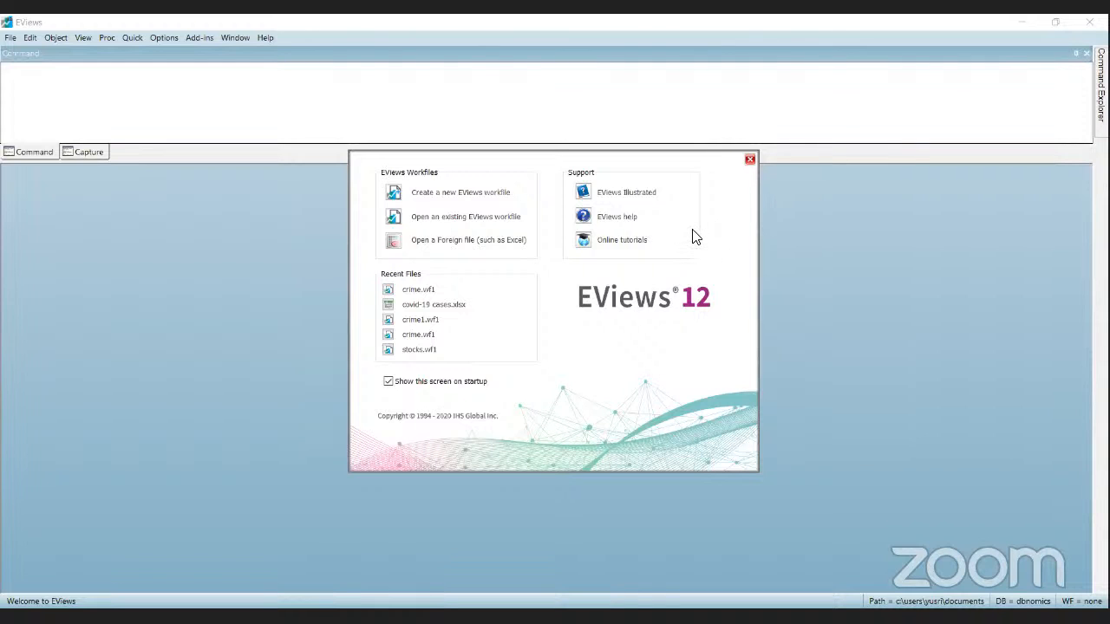
Step: Open a DBnomics database connection with the default server specification and widen its window
left_click(750, 160)
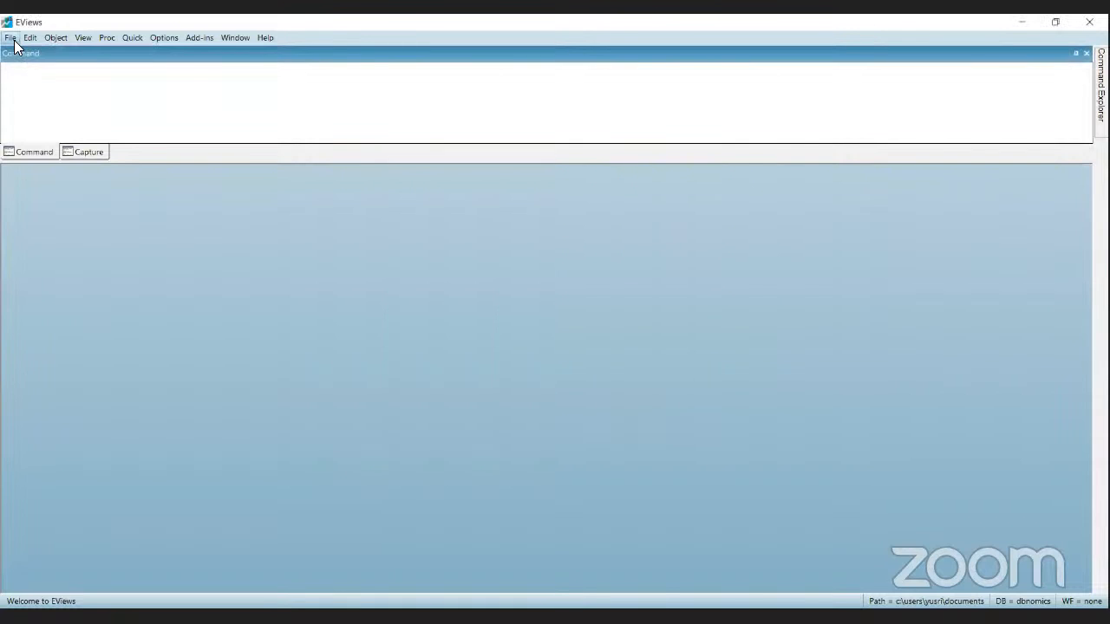
left_click(12, 39)
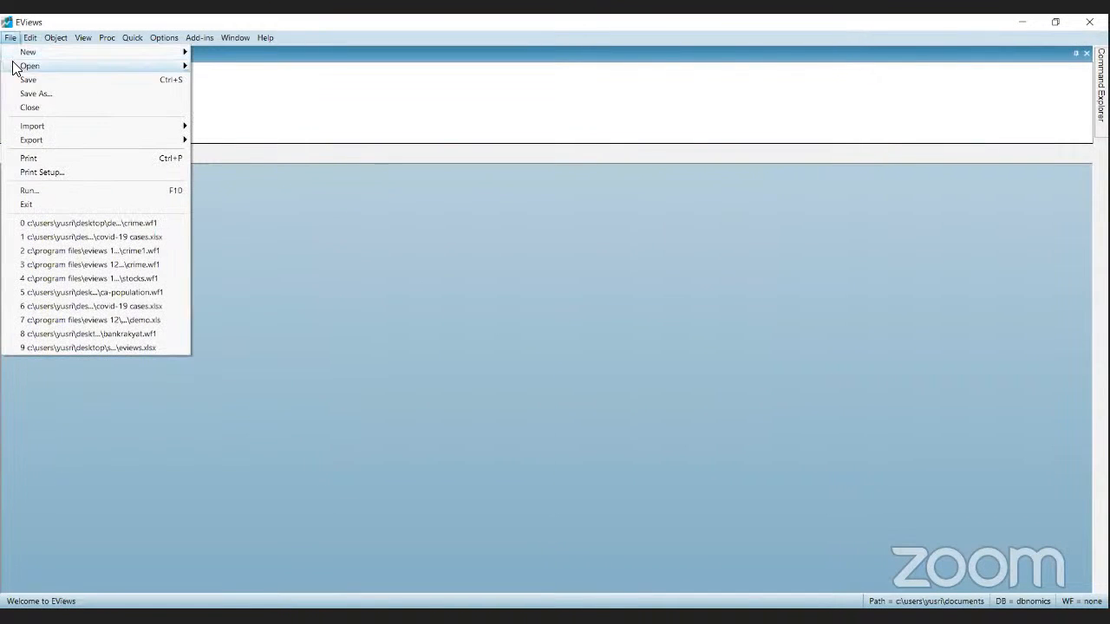
mouse_move(26, 70)
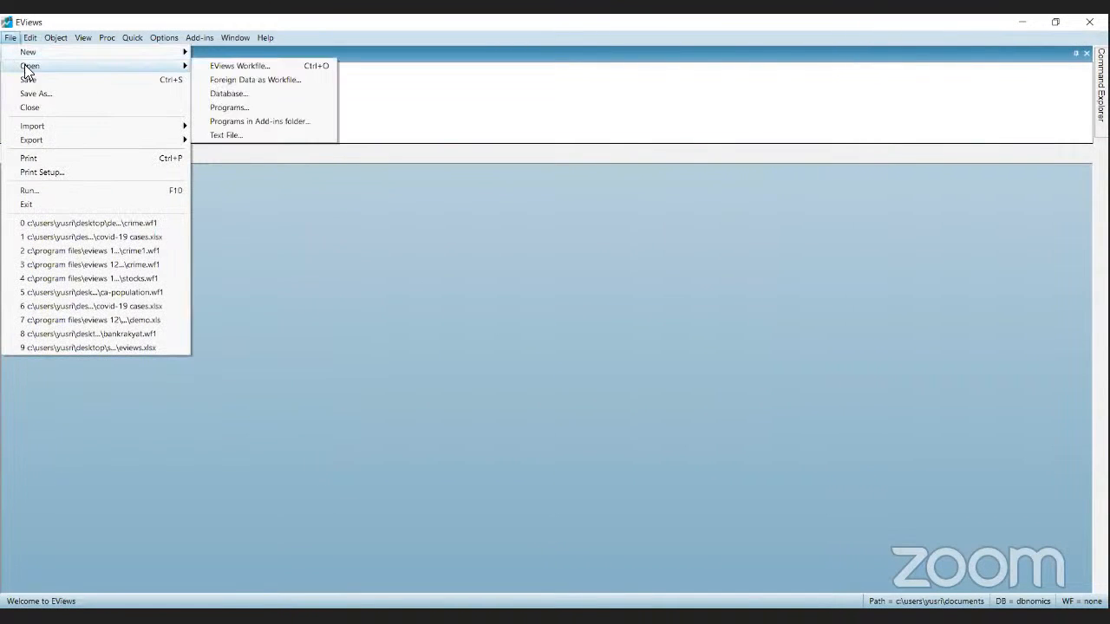
left_click(227, 93)
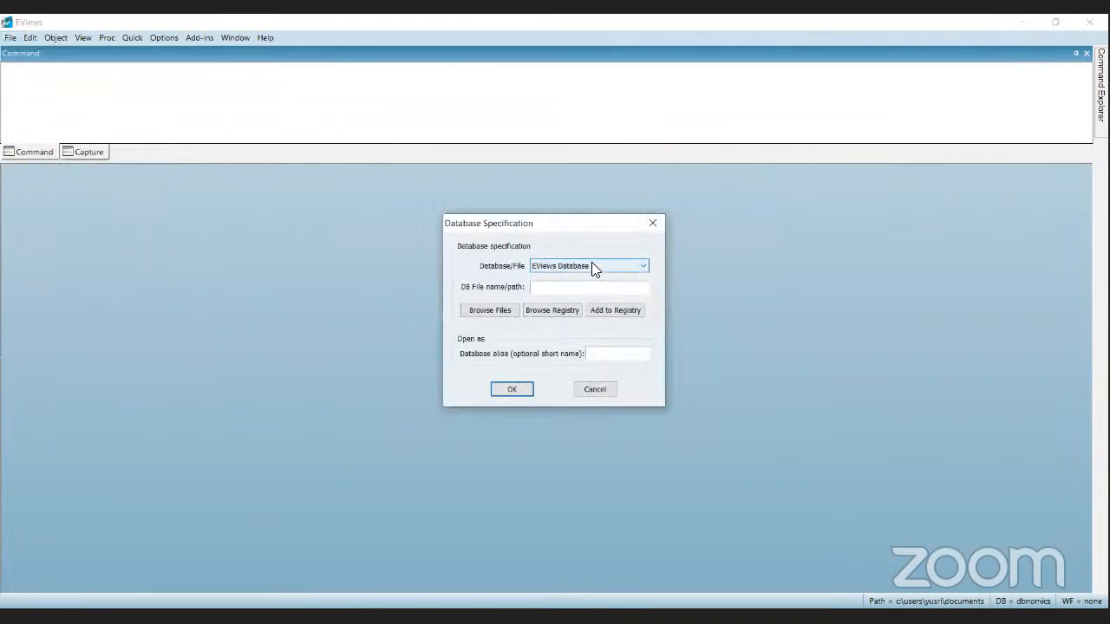
left_click(588, 266)
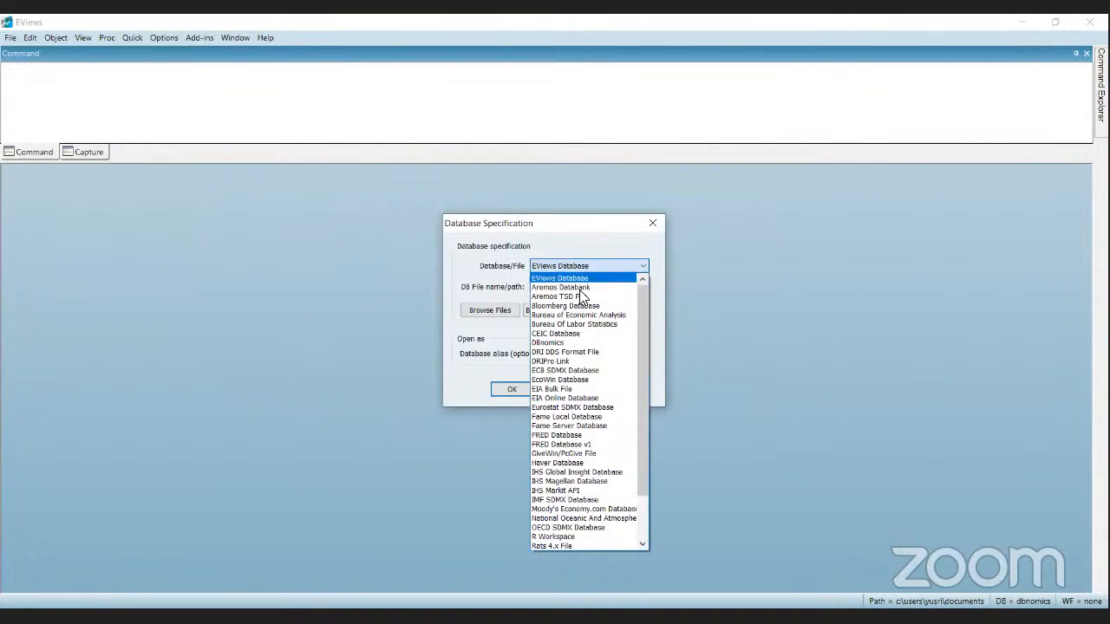
left_click(557, 347)
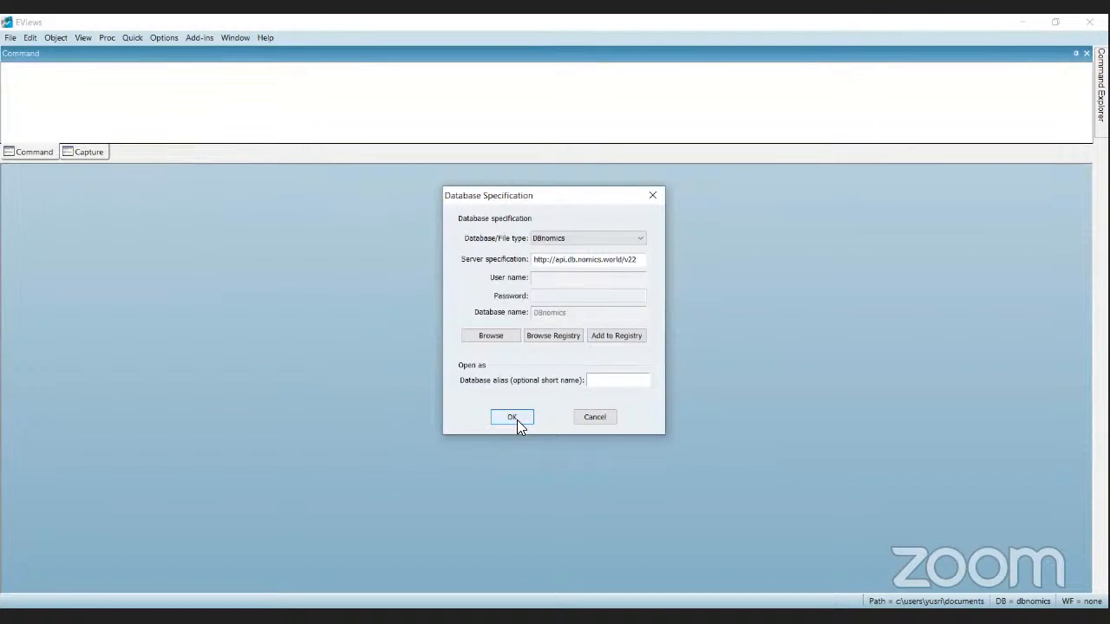
left_click(513, 417)
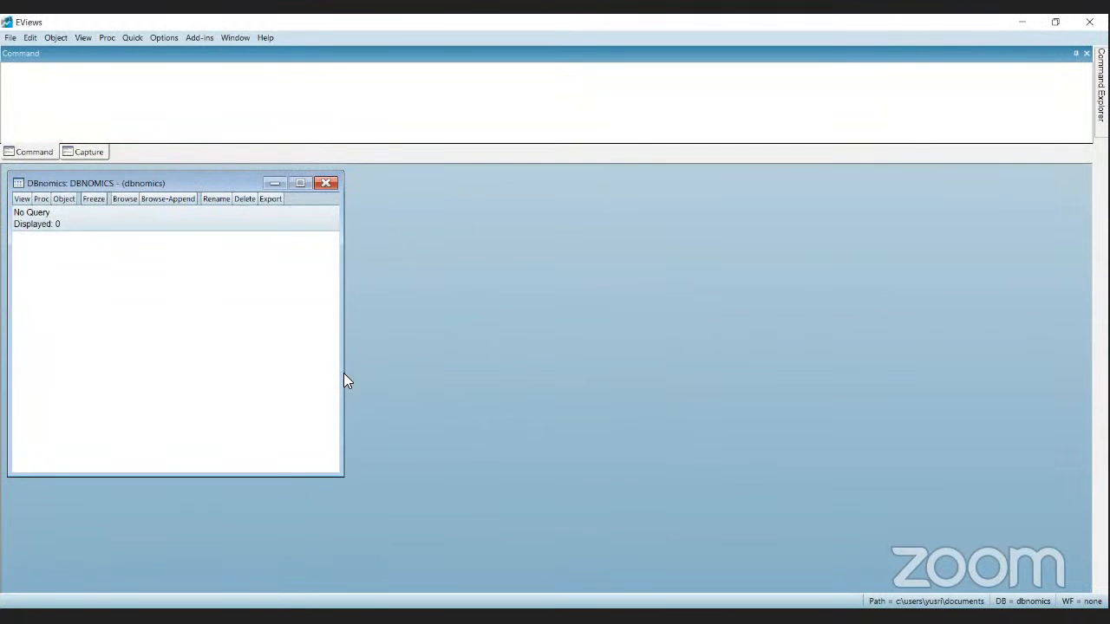
left_click_drag(344, 375, 590, 225)
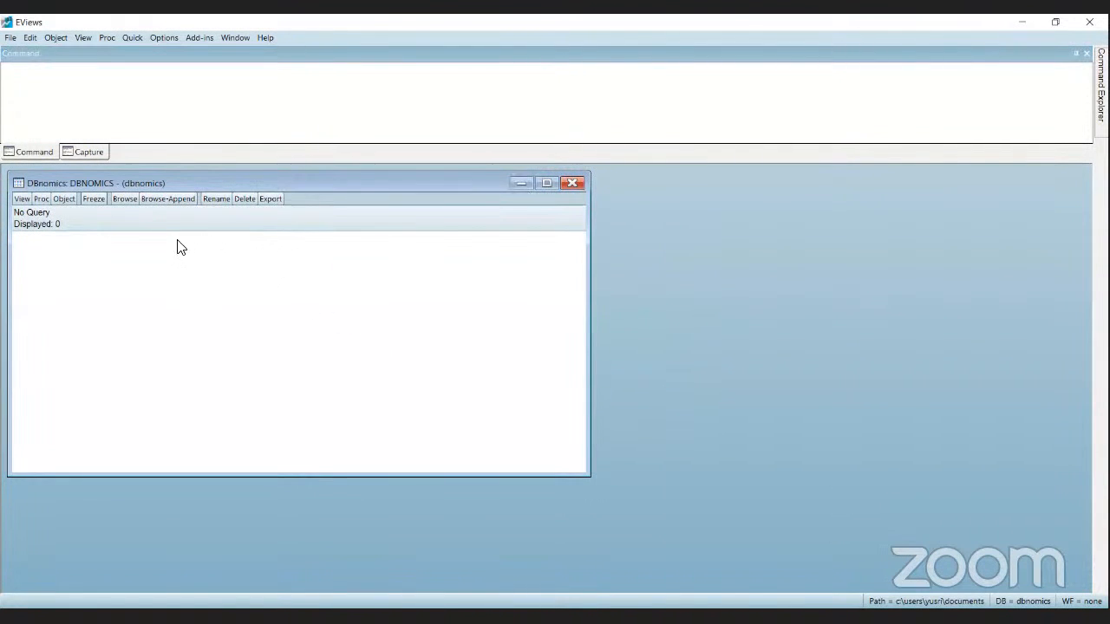
Step: Browse the DBnomics database and search it for covid
left_click(124, 199)
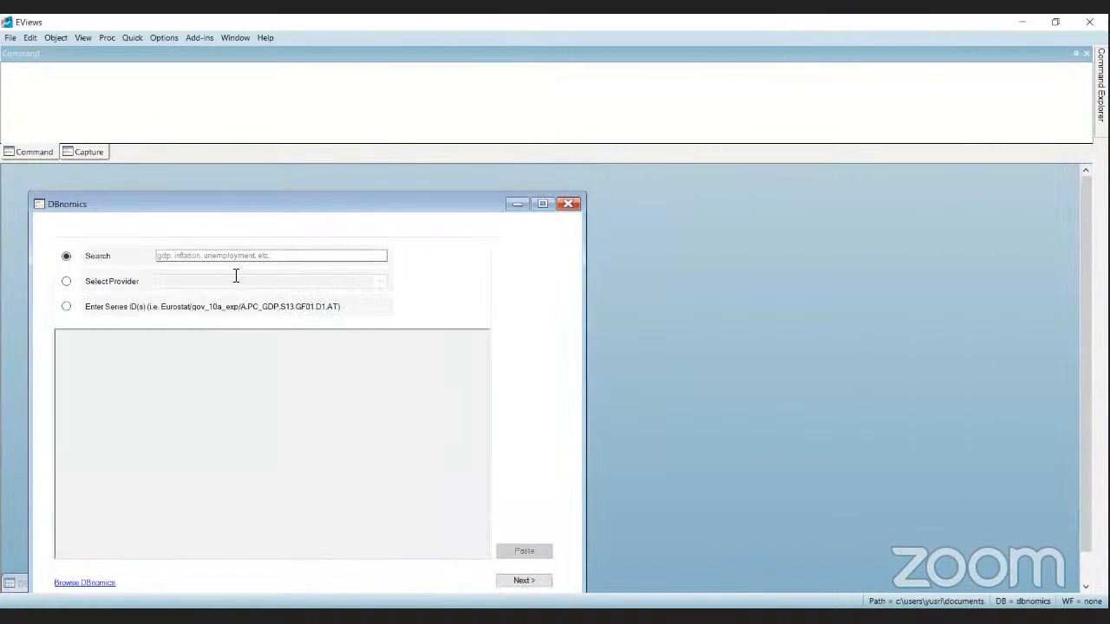
left_click_drag(131, 204, 189, 198)
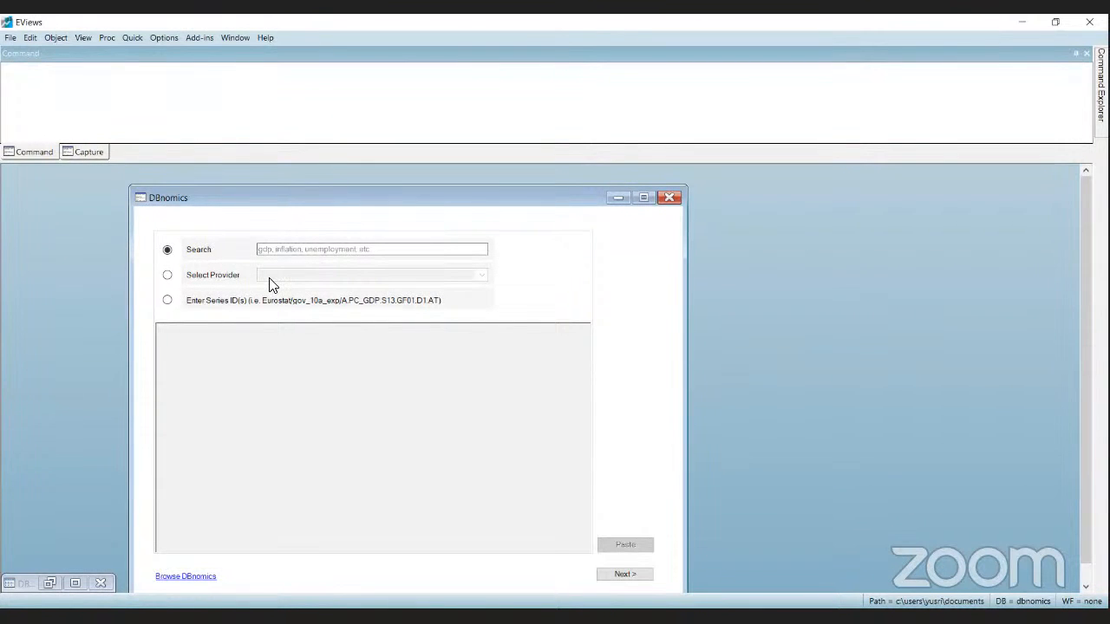
left_click(319, 249)
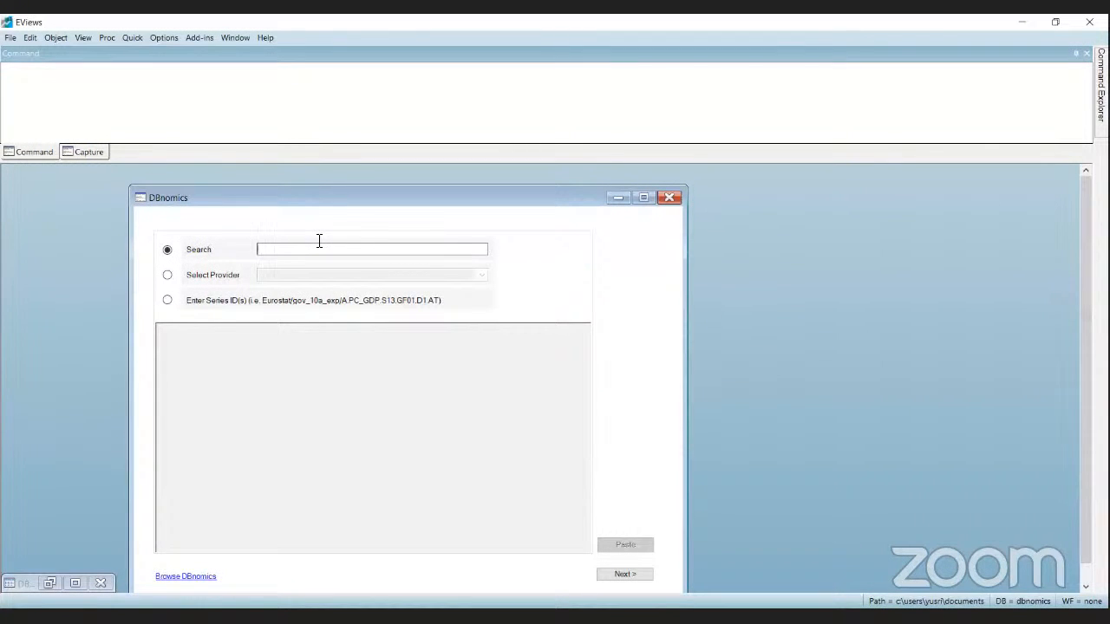
type("covid")
key("Return")
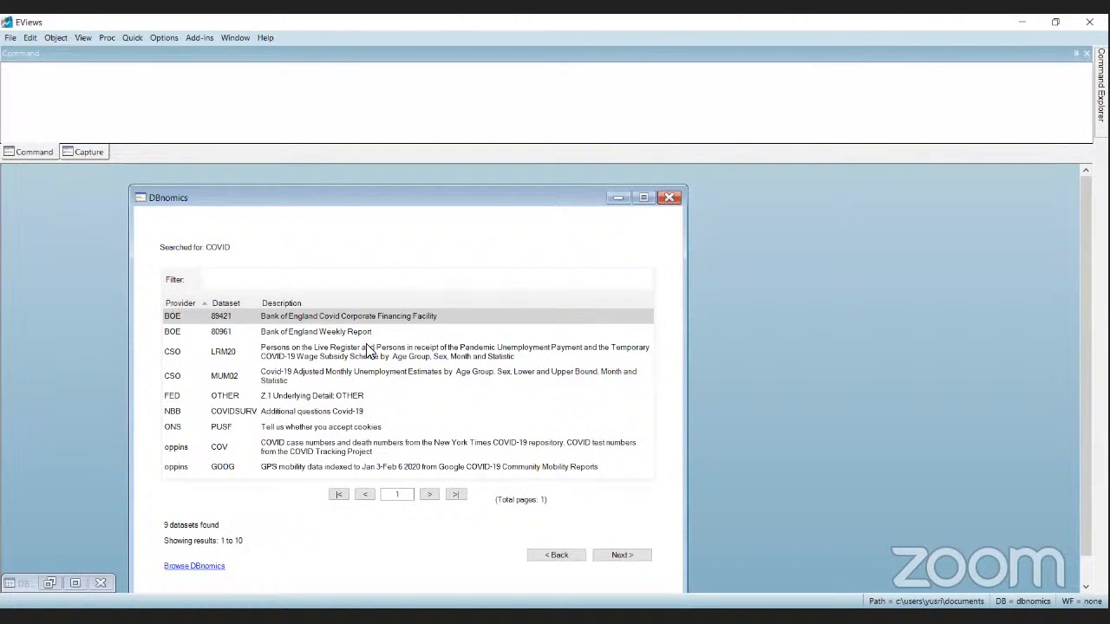
Step: Select the CSO dataset MUM02, Covid-19 Adjusted Monthly Unemployment Estimates, and show its series
left_click(390, 359)
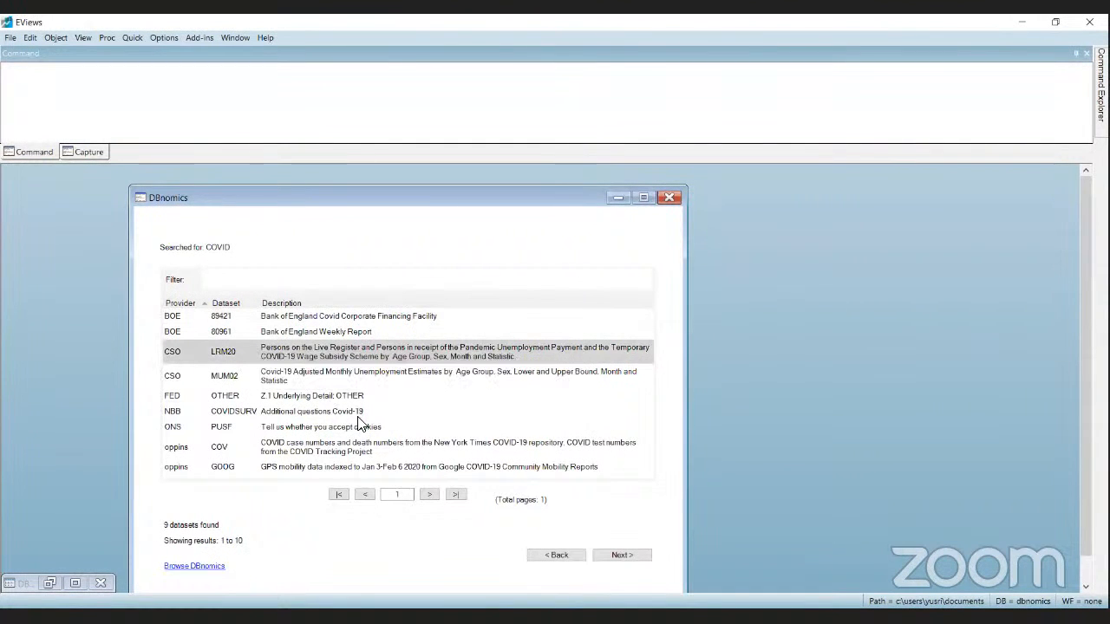
left_click(352, 376)
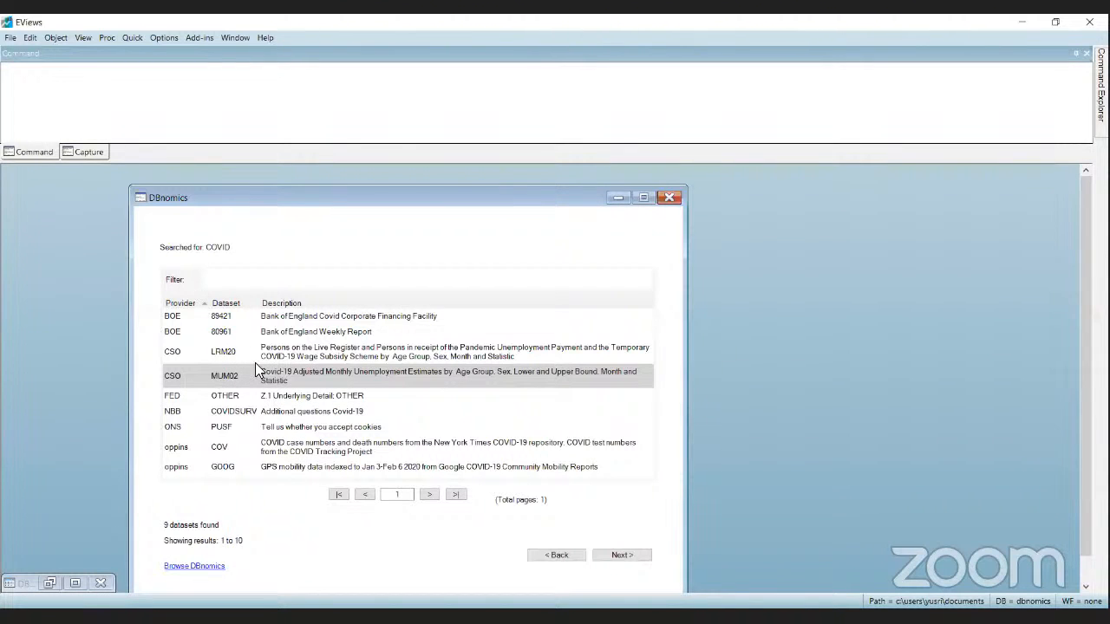
left_click(623, 558)
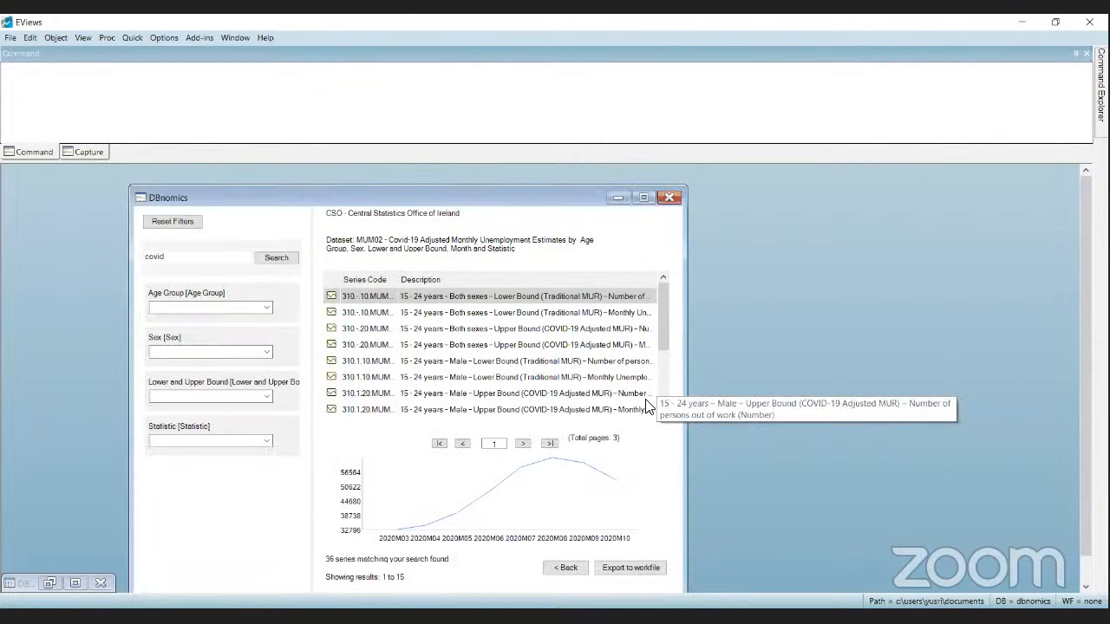
Step: Export the 15 - 24 years, both sexes, lower bound series to a new workfile, accepting the suggested name, and close that workfile without saving
left_click(629, 569)
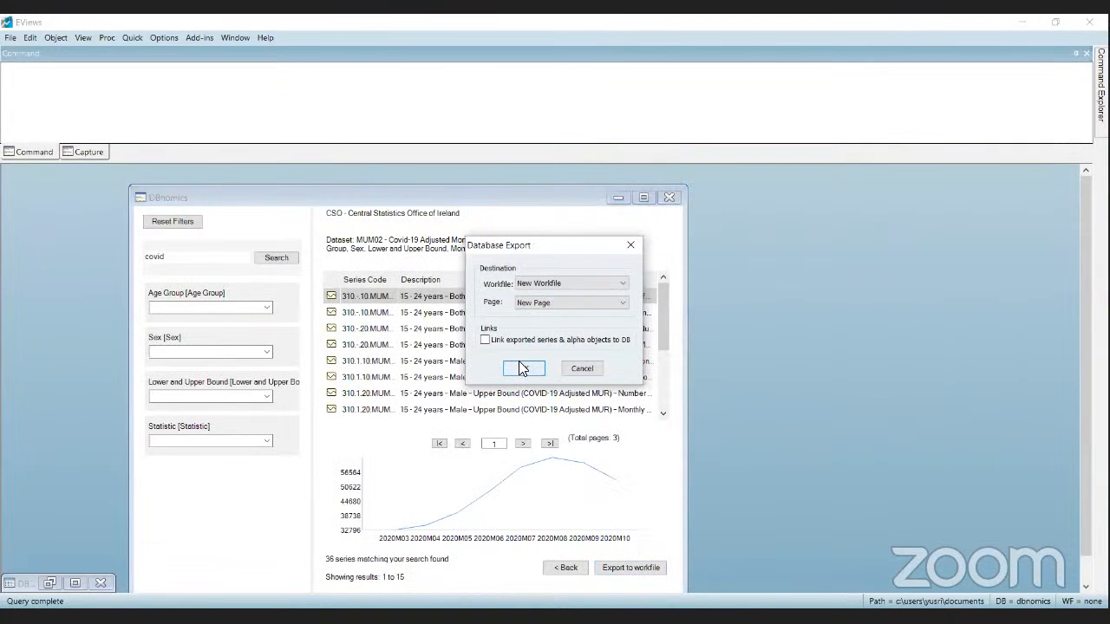
left_click(524, 369)
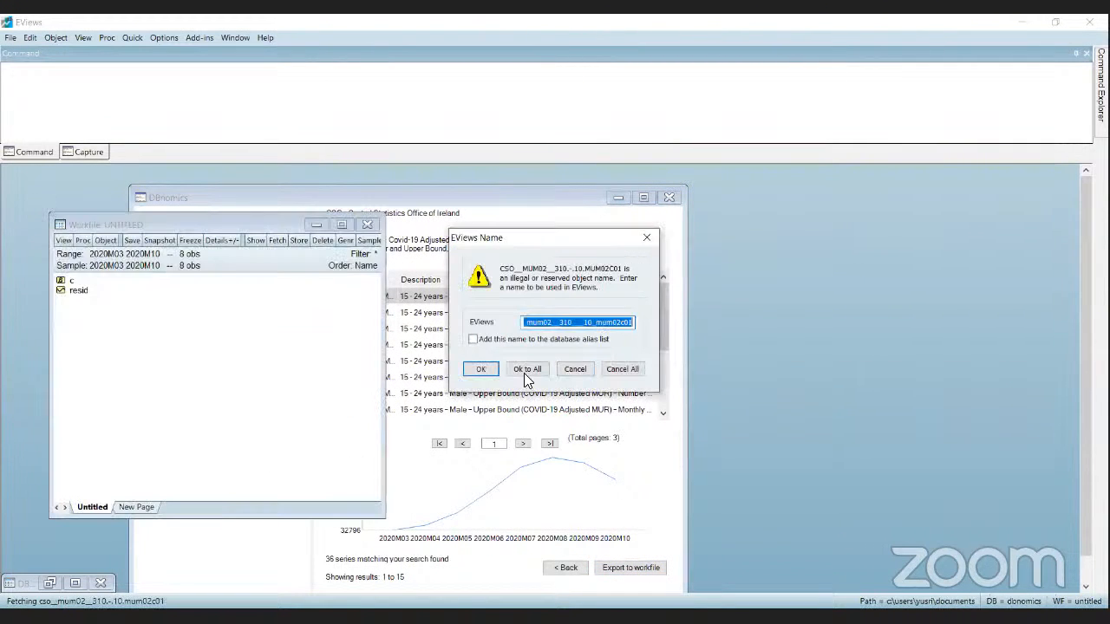
left_click(531, 370)
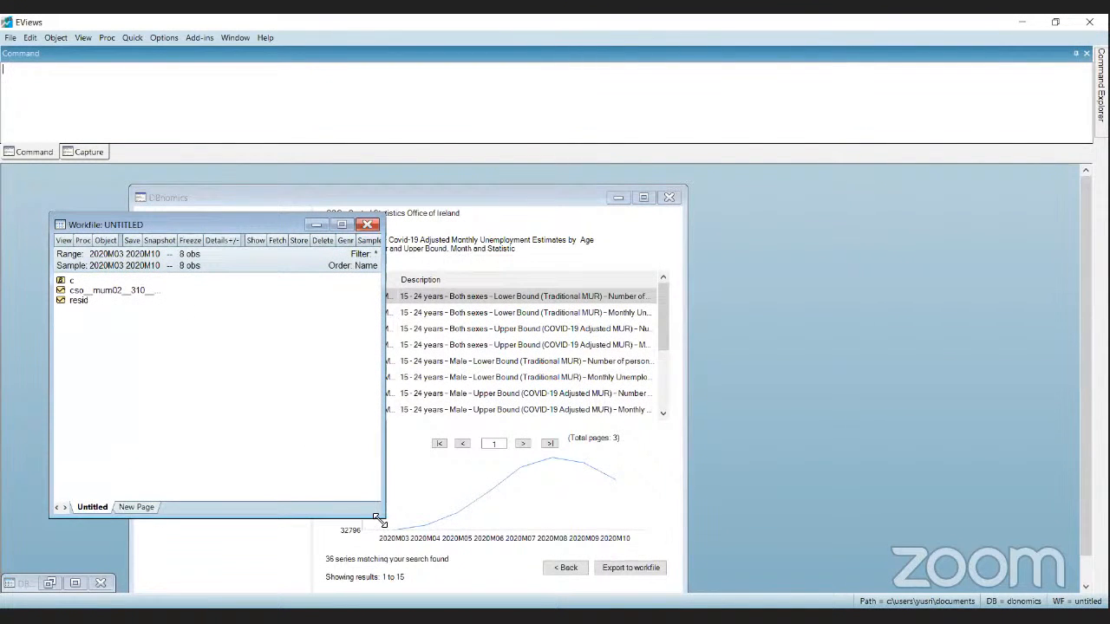
left_click(367, 227)
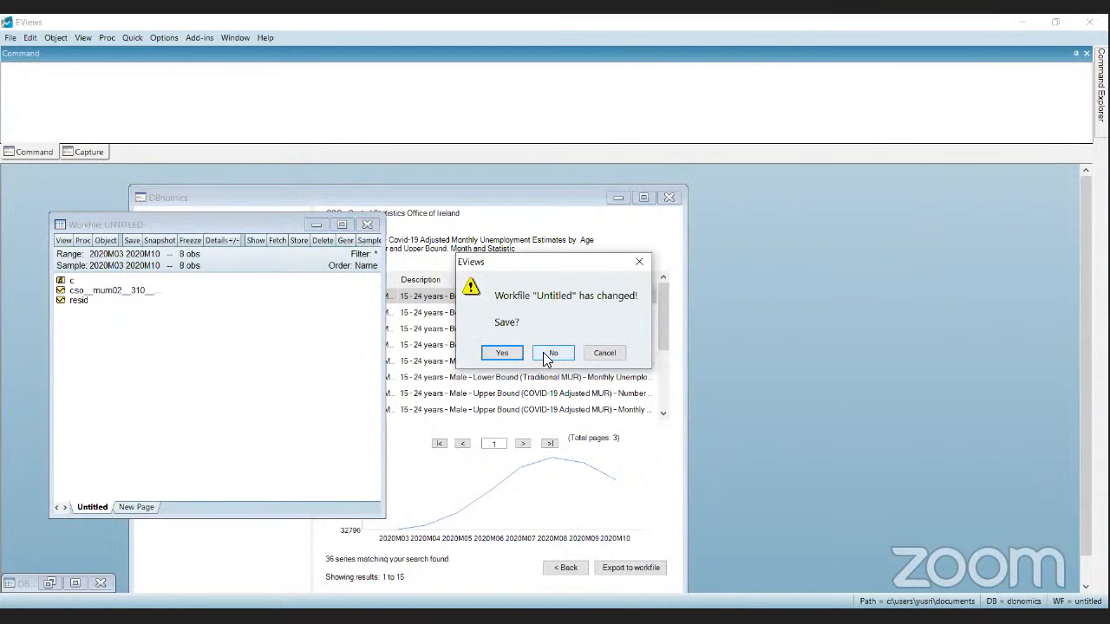
left_click(548, 353)
Step: Reset the series filters, return to the covid dataset list and filter it by gdp
double_click(192, 249)
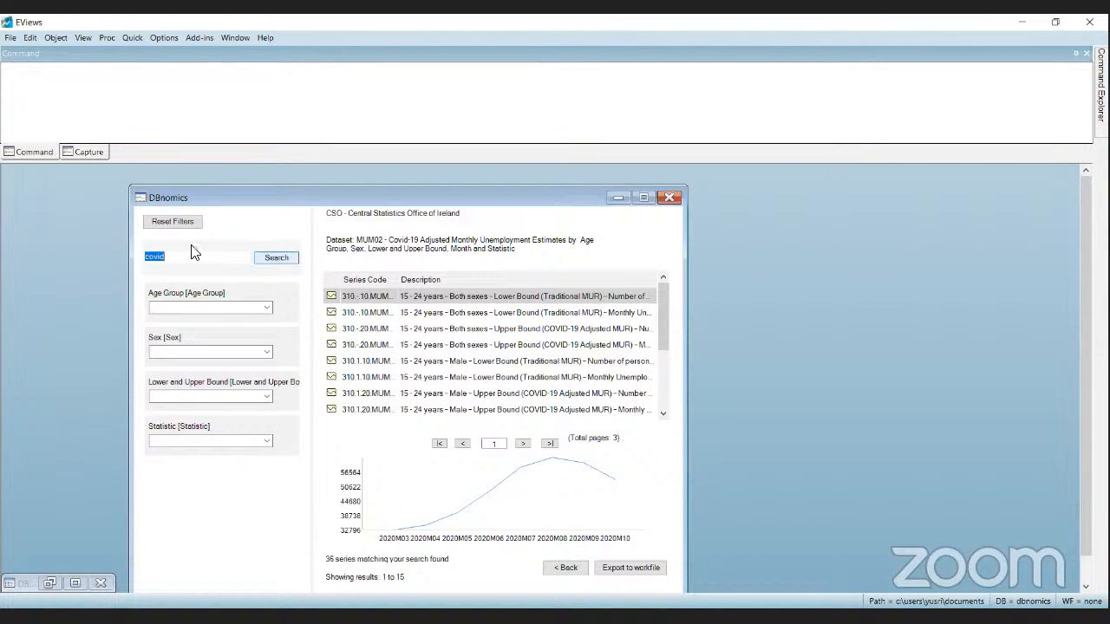
left_click(158, 222)
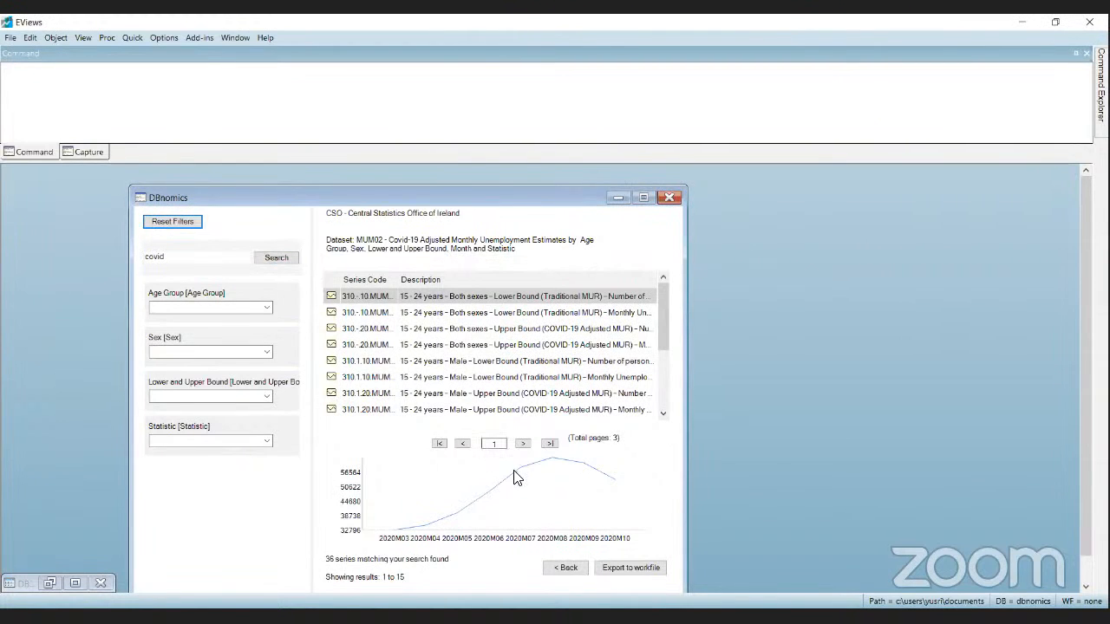
left_click(567, 567)
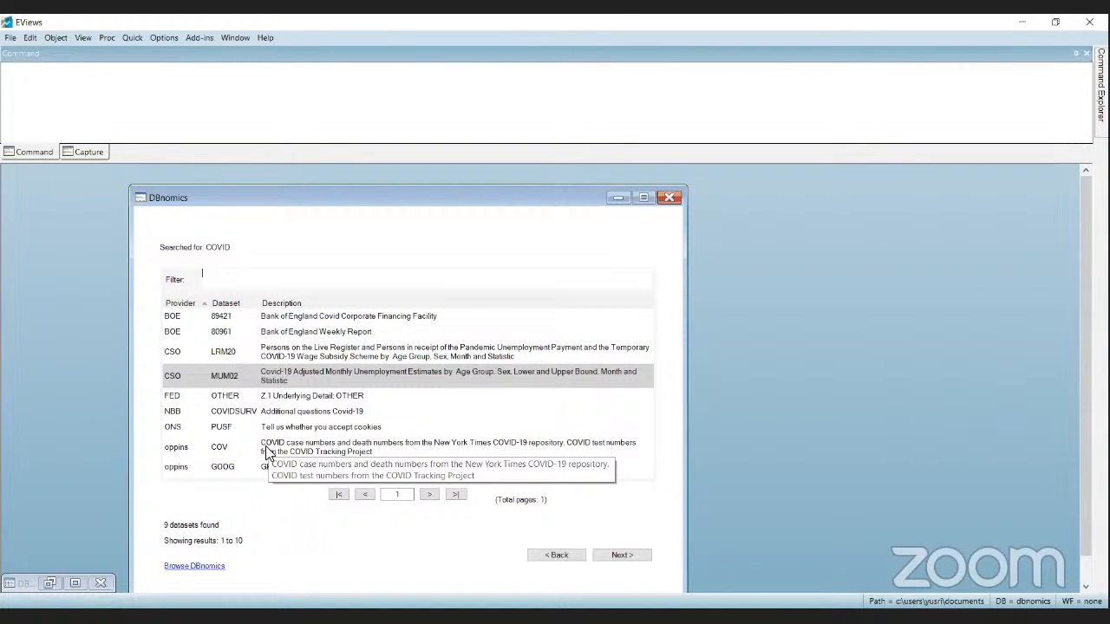
type("gdp")
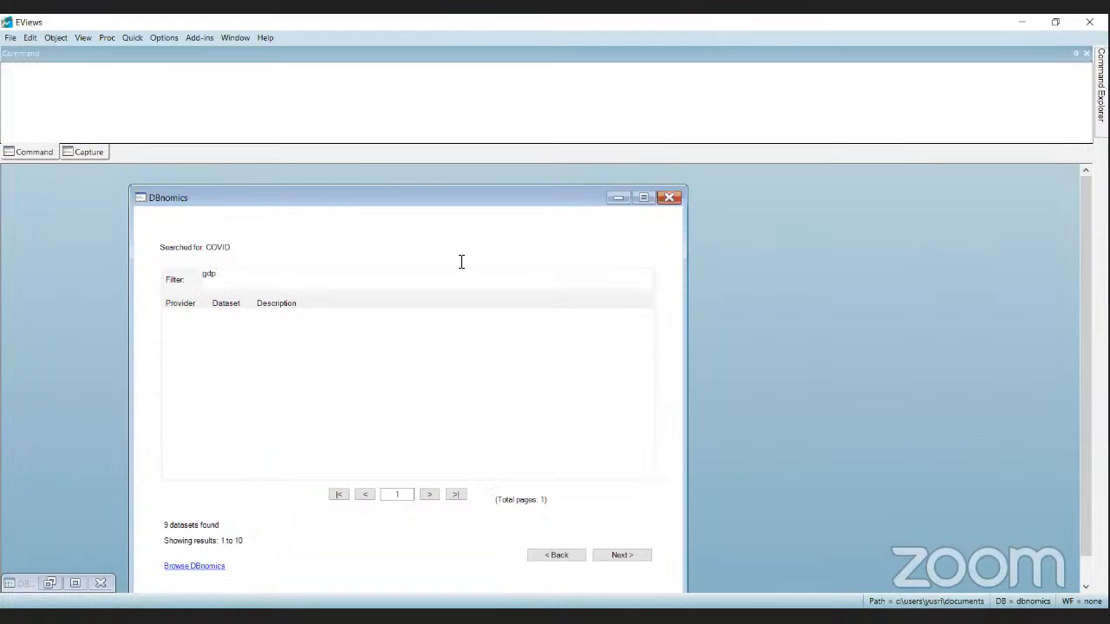
Step: Search DBnomics for gdp, look over the matching datasets, and close the browser and database windows
left_click(568, 556)
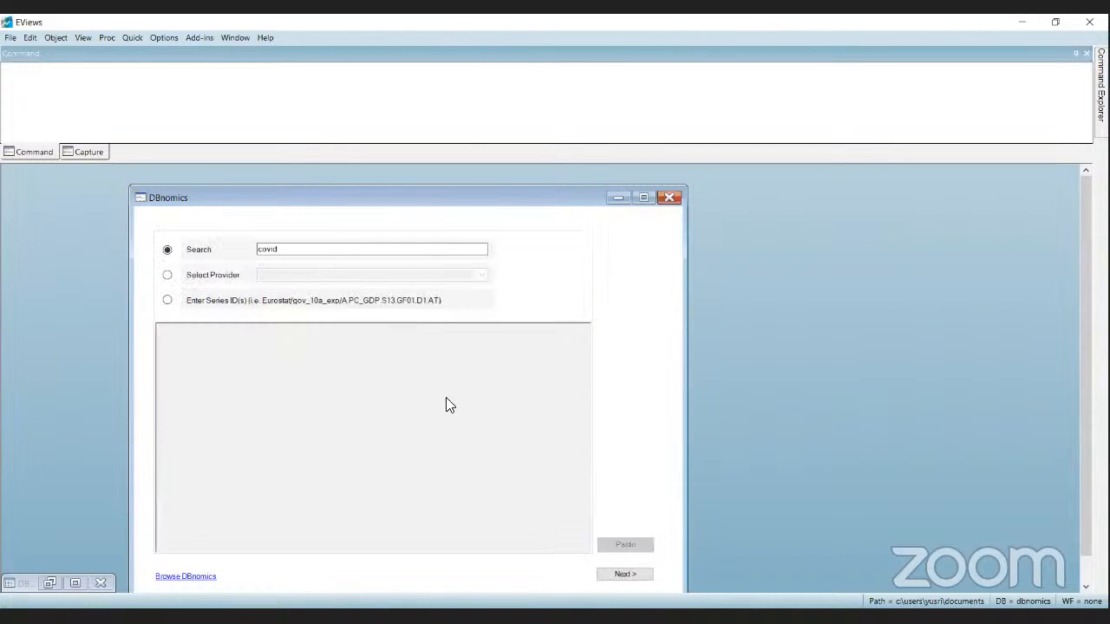
left_click(318, 247)
type("gdp")
key("Return")
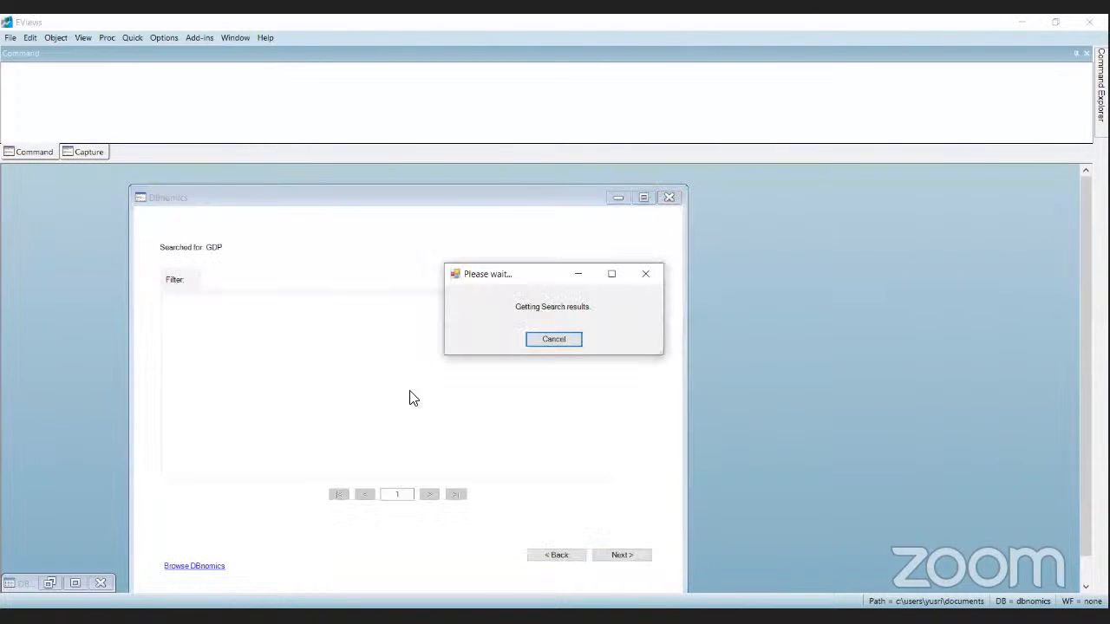
scroll(269, 386, "down", 1)
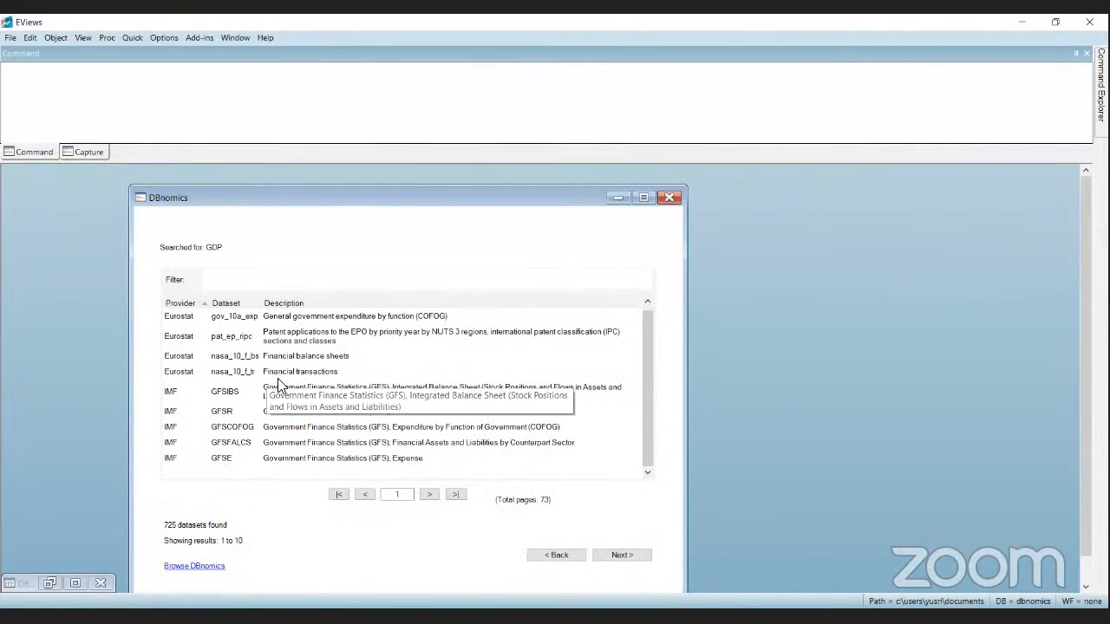
scroll(281, 383, "up", 1)
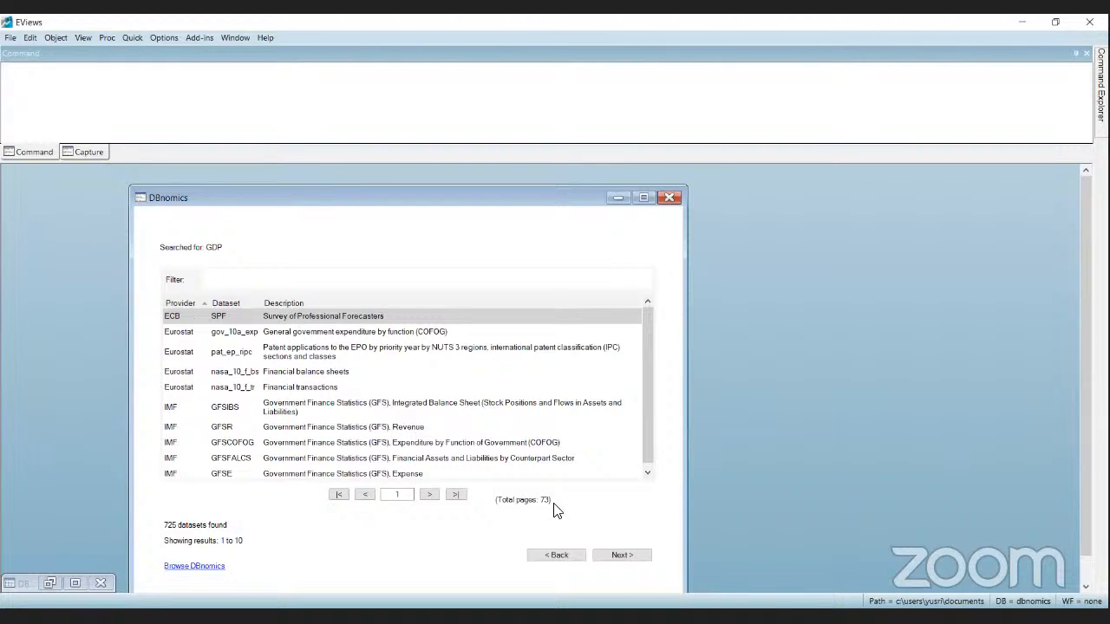
left_click(669, 198)
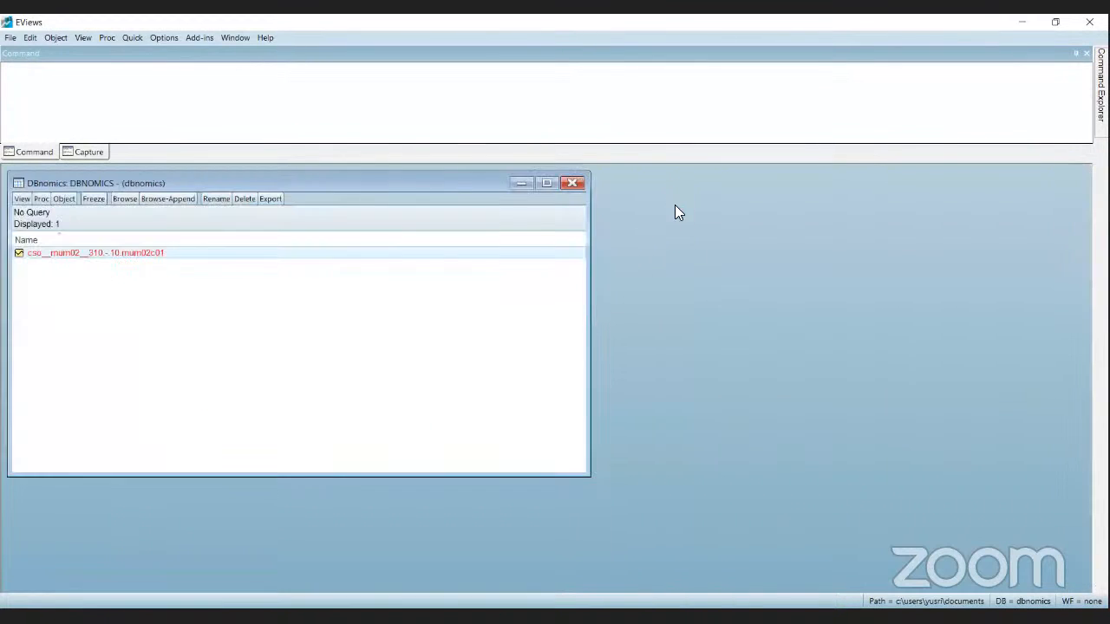
left_click(568, 183)
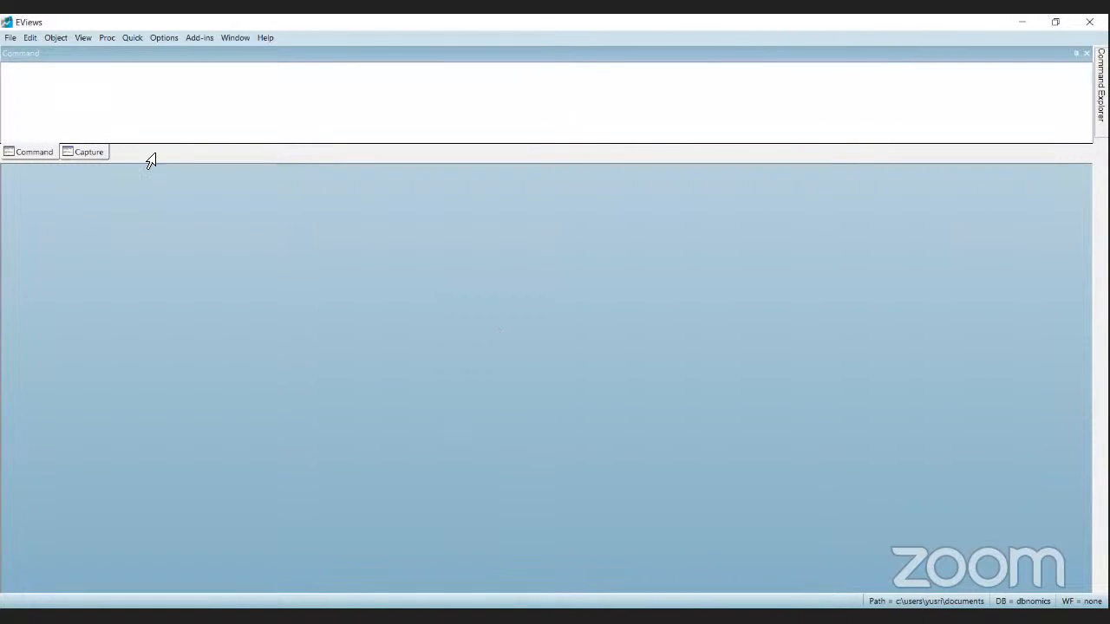
Step: Open the Excel file covid-19 cases.xlsx as a workfile using the predefined Cases range, without linking the series to the external source
left_click(9, 39)
mouse_move(39, 67)
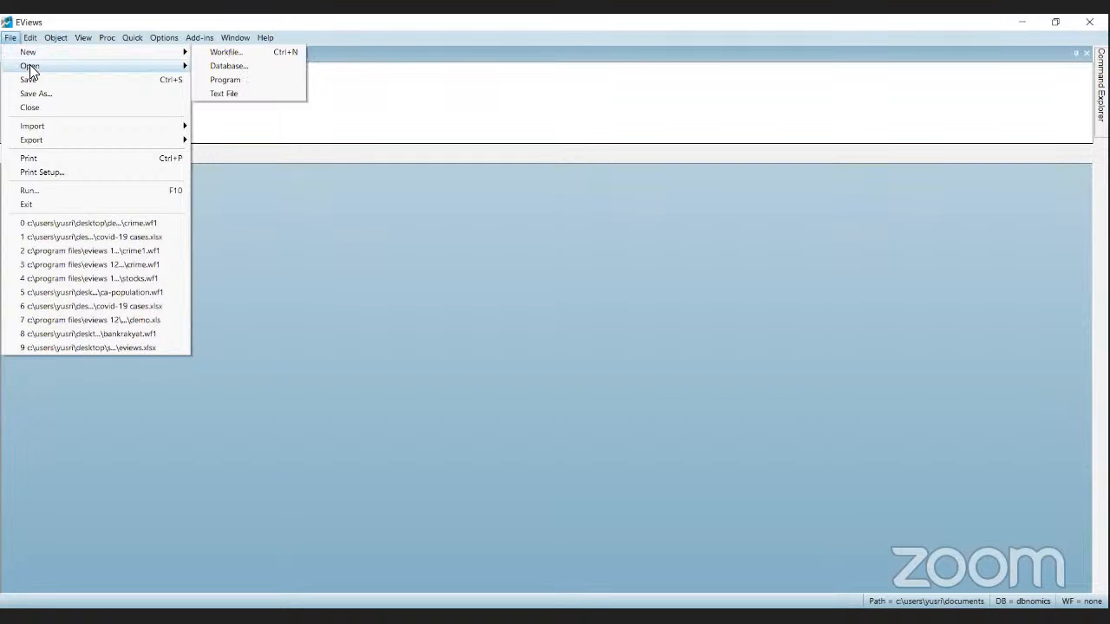
mouse_move(170, 71)
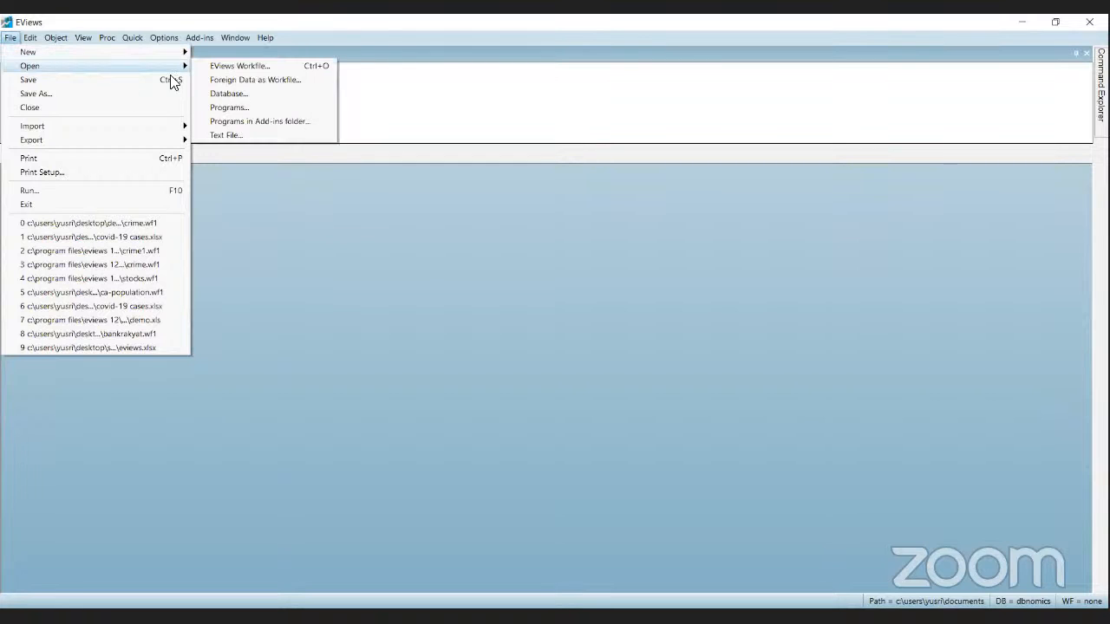
left_click(592, 402)
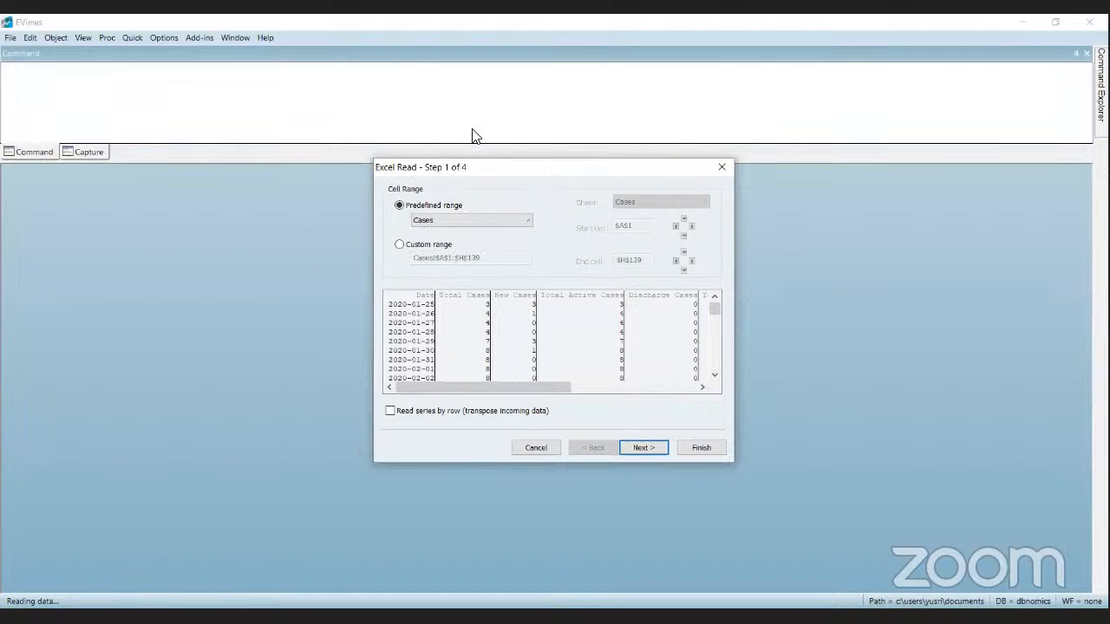
left_click(702, 445)
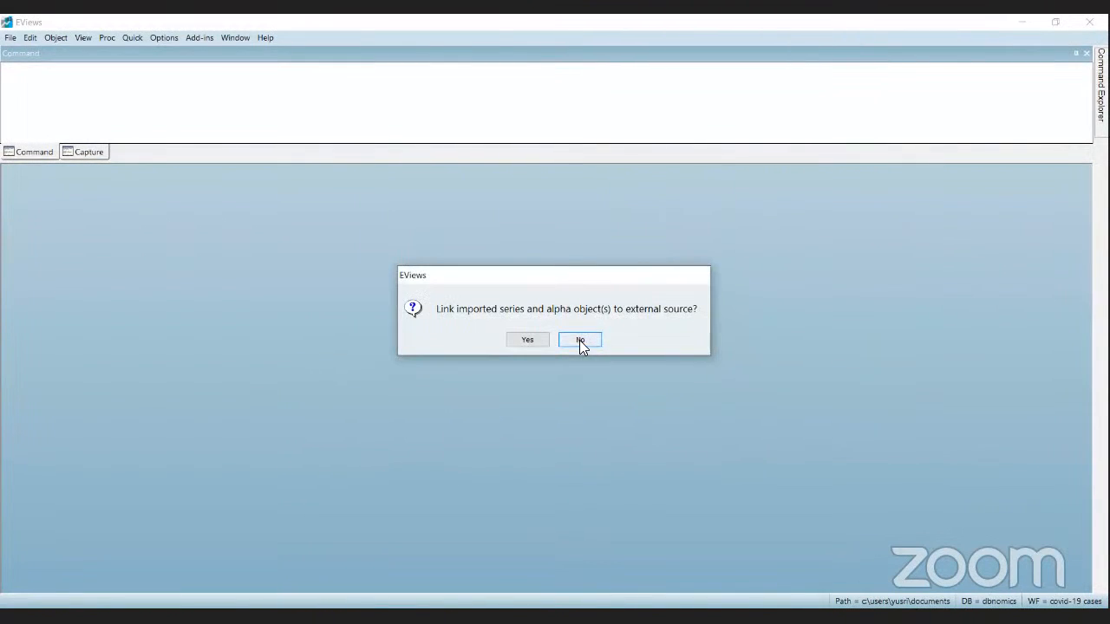
left_click(580, 340)
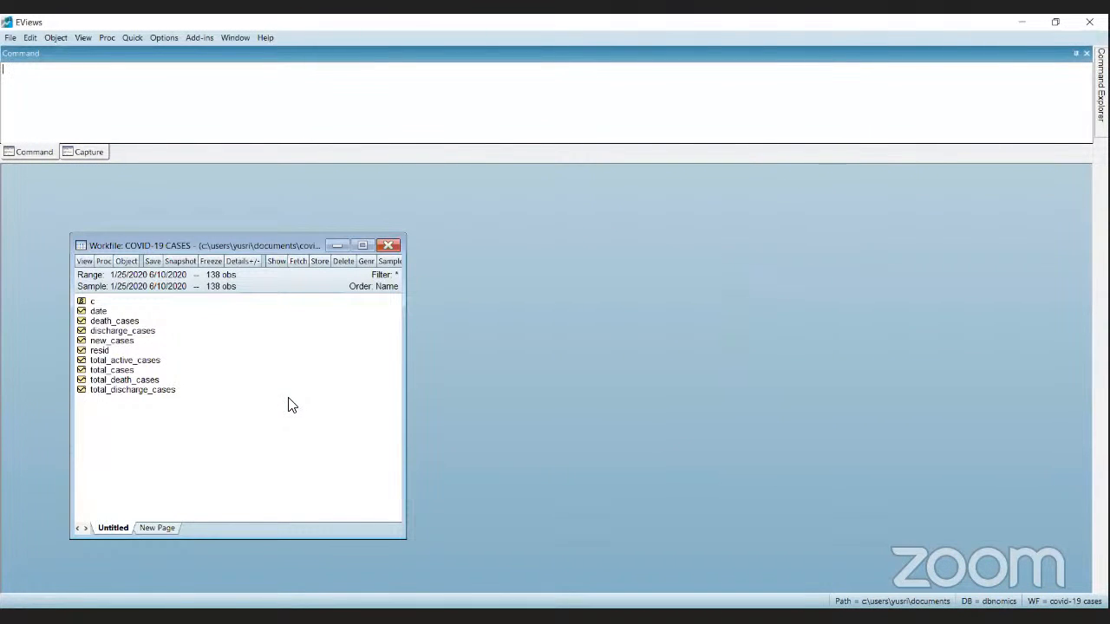
Step: Open the new_cases series from the COVID-19 cases workfile
double_click(124, 342)
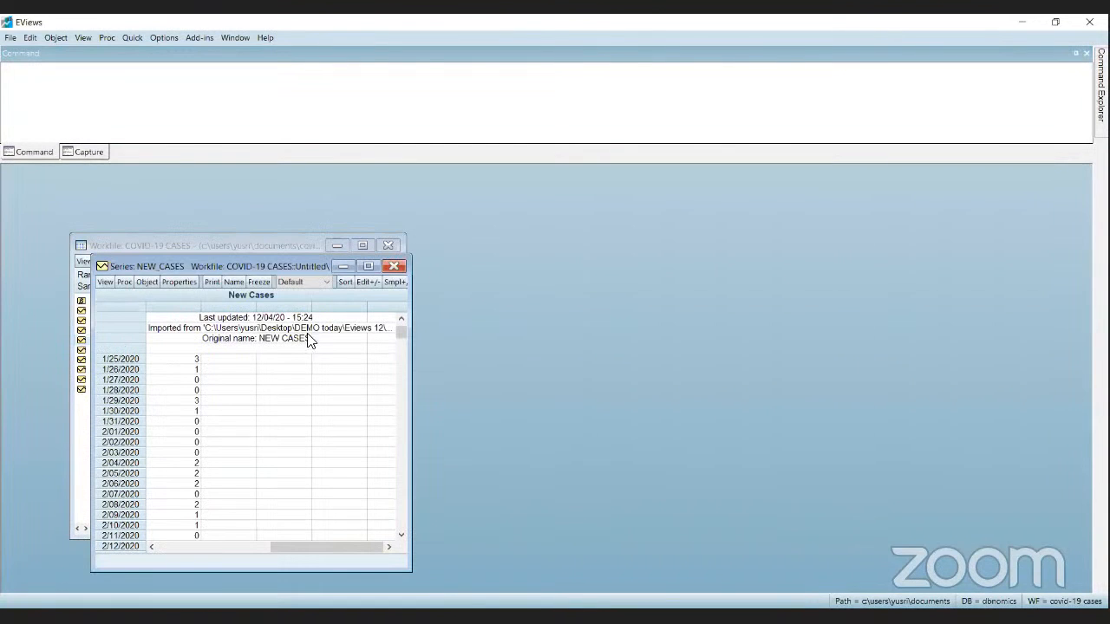
Step: Graph the new_cases series as a basic Line & Symbol graph of the raw data and enlarge its window
left_click_drag(299, 260, 545, 189)
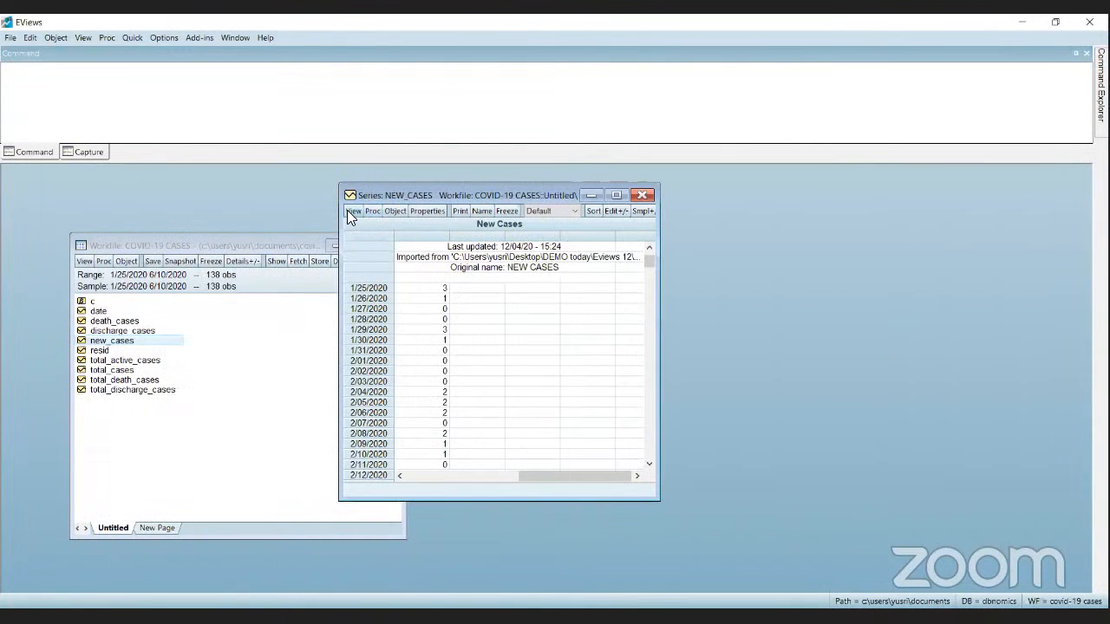
left_click(352, 212)
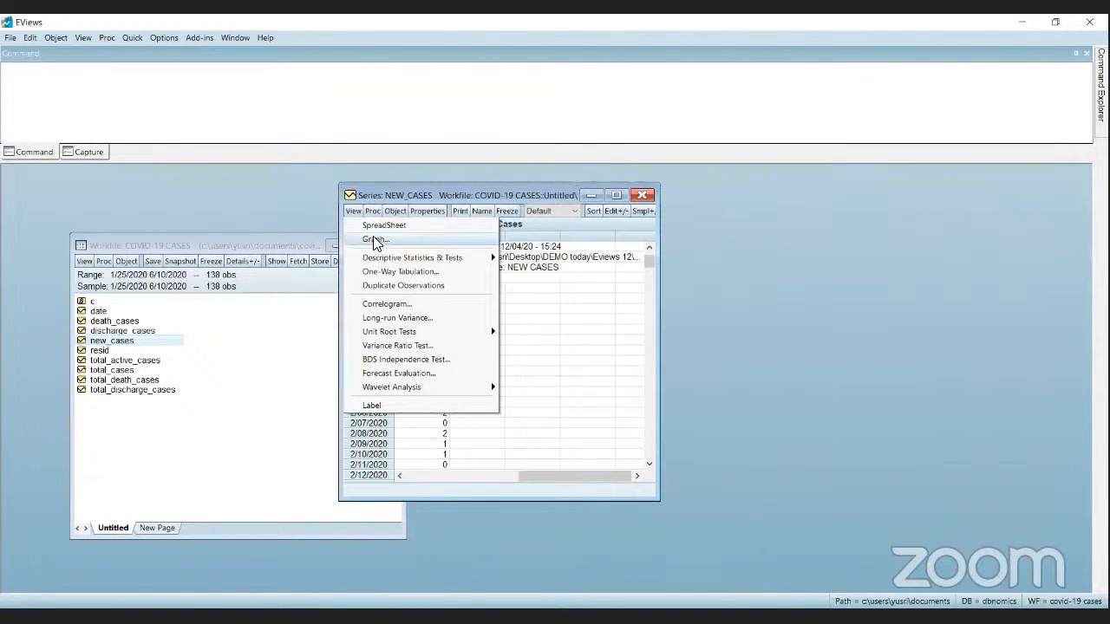
left_click(375, 240)
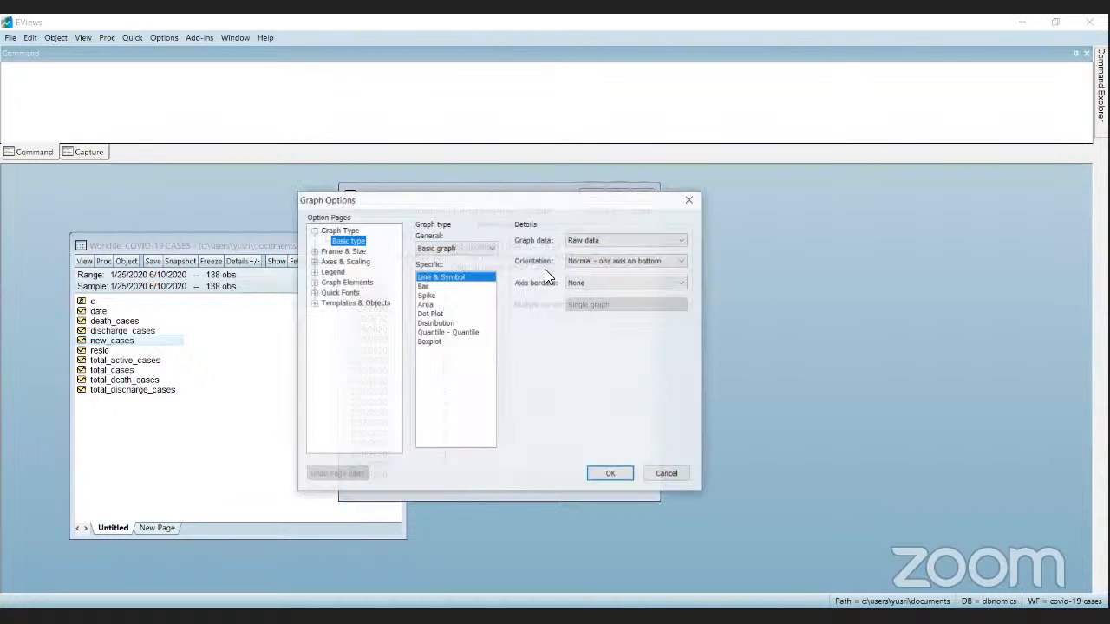
left_click(612, 475)
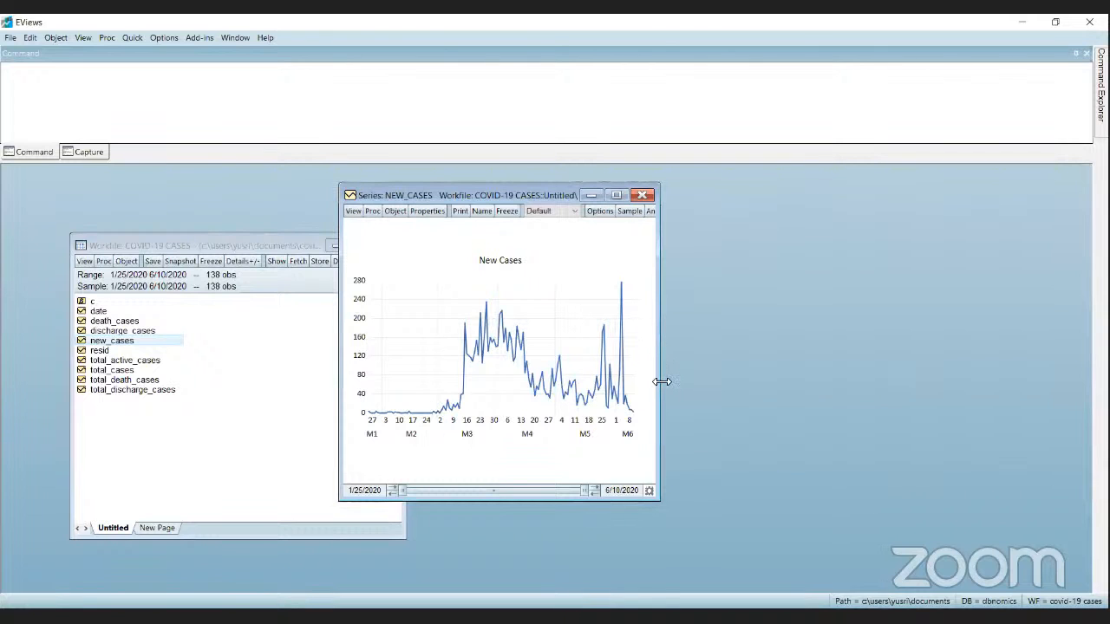
left_click_drag(662, 381, 837, 381)
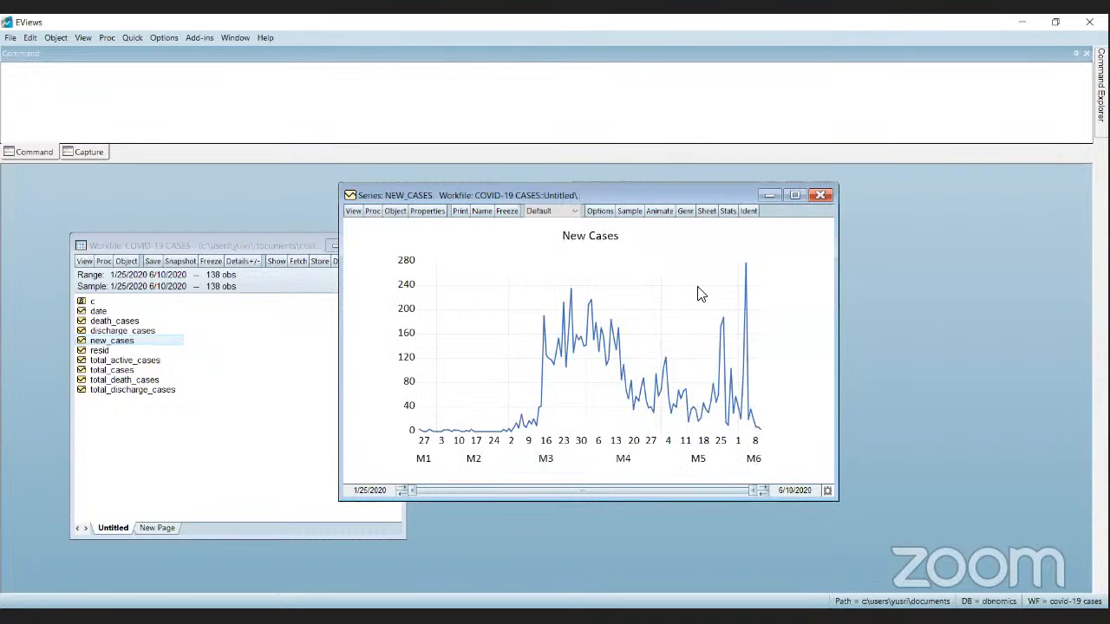
Step: Open the graph's animation settings, choose the Expanding interval (fixed axis) preset, and play the animation briefly before pausing it
left_click(659, 212)
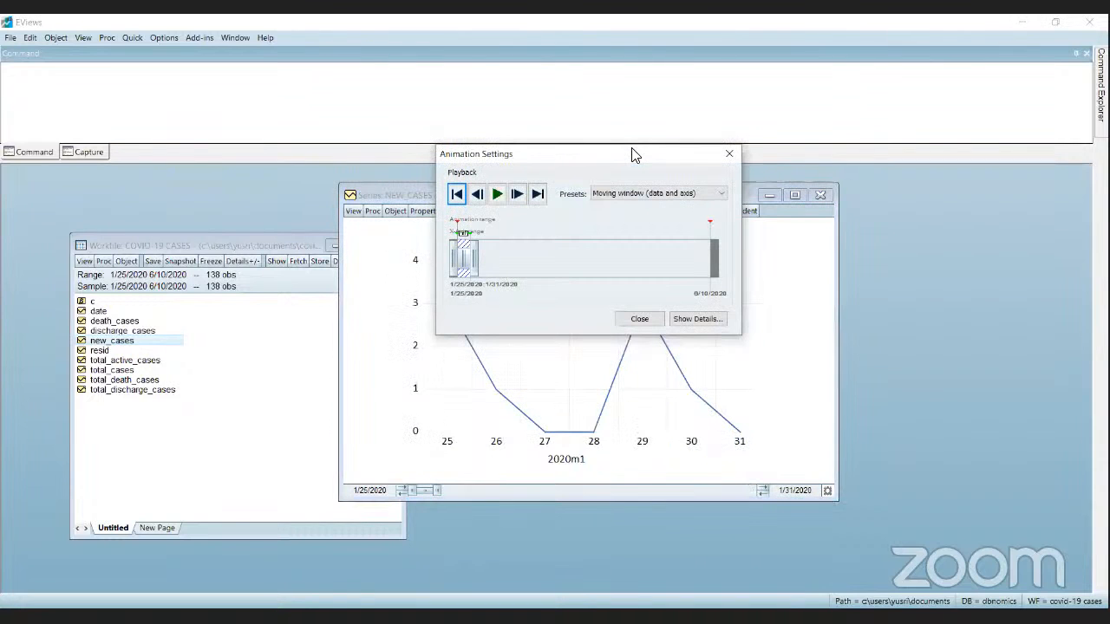
left_click_drag(632, 155, 221, 181)
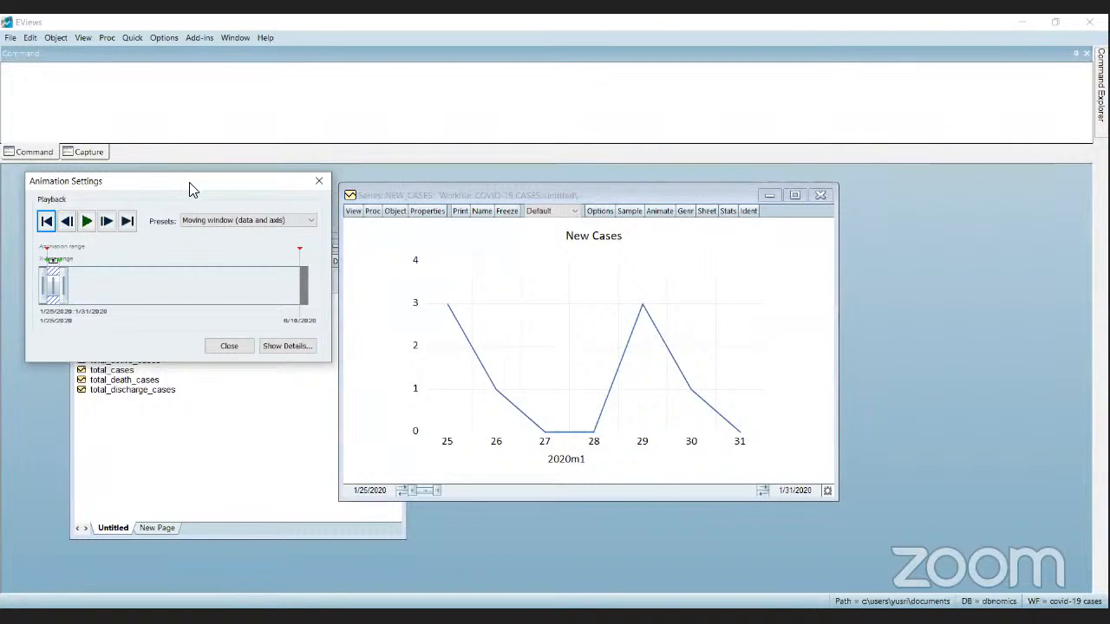
left_click(215, 221)
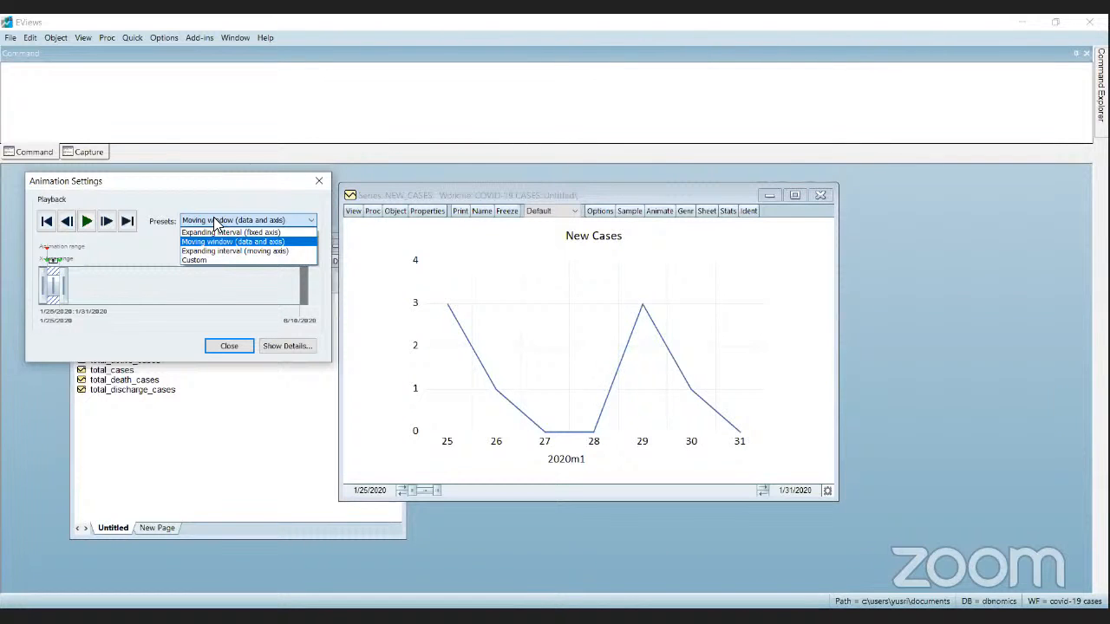
left_click(230, 233)
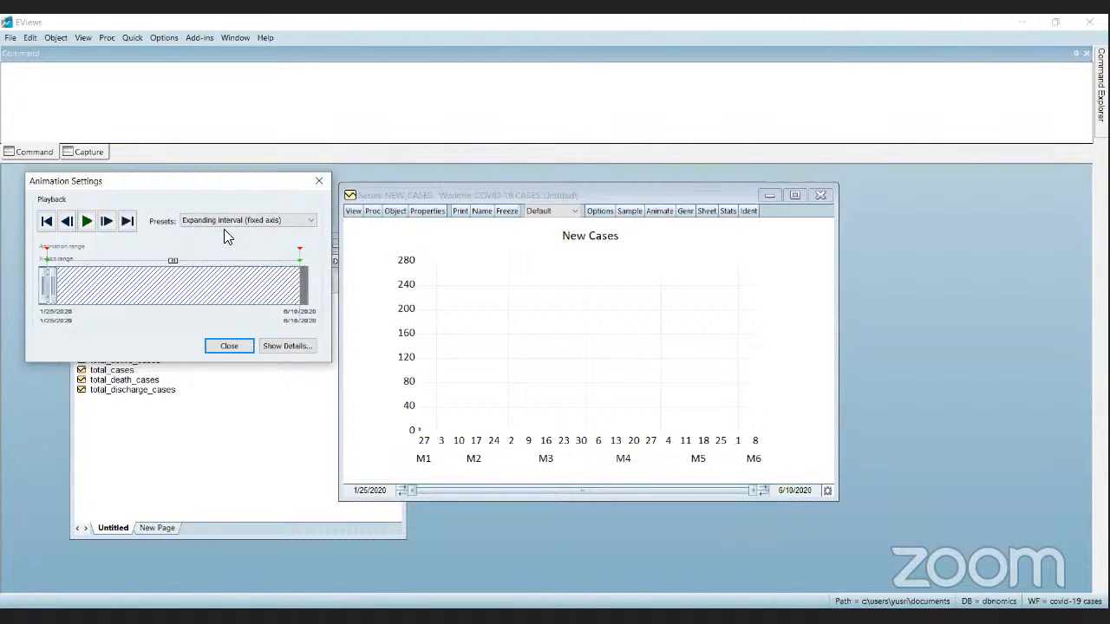
left_click(88, 223)
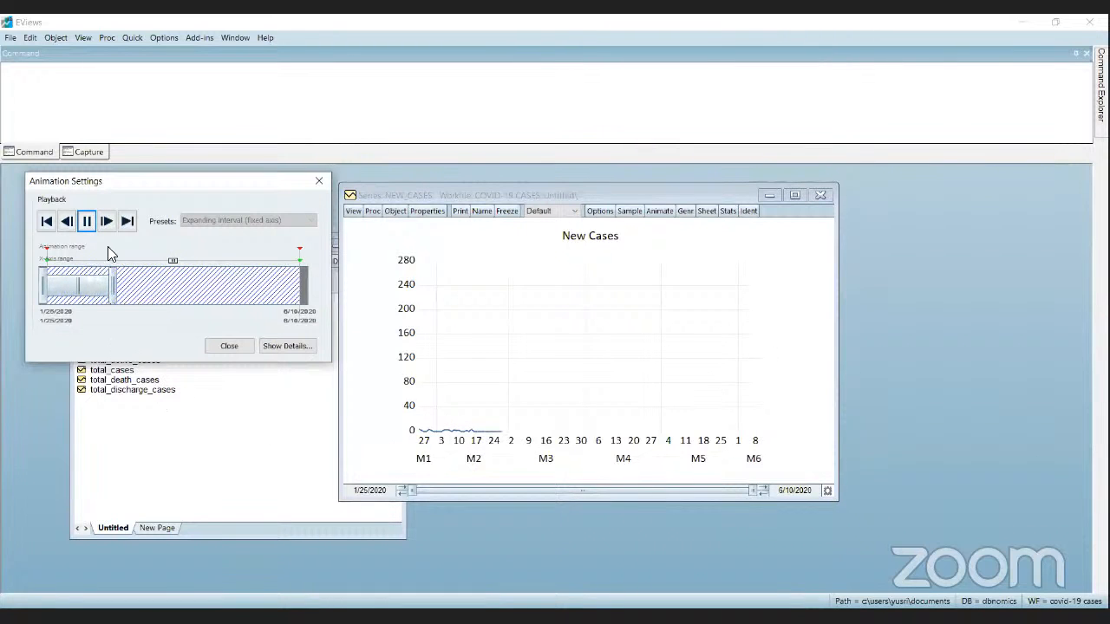
left_click(87, 222)
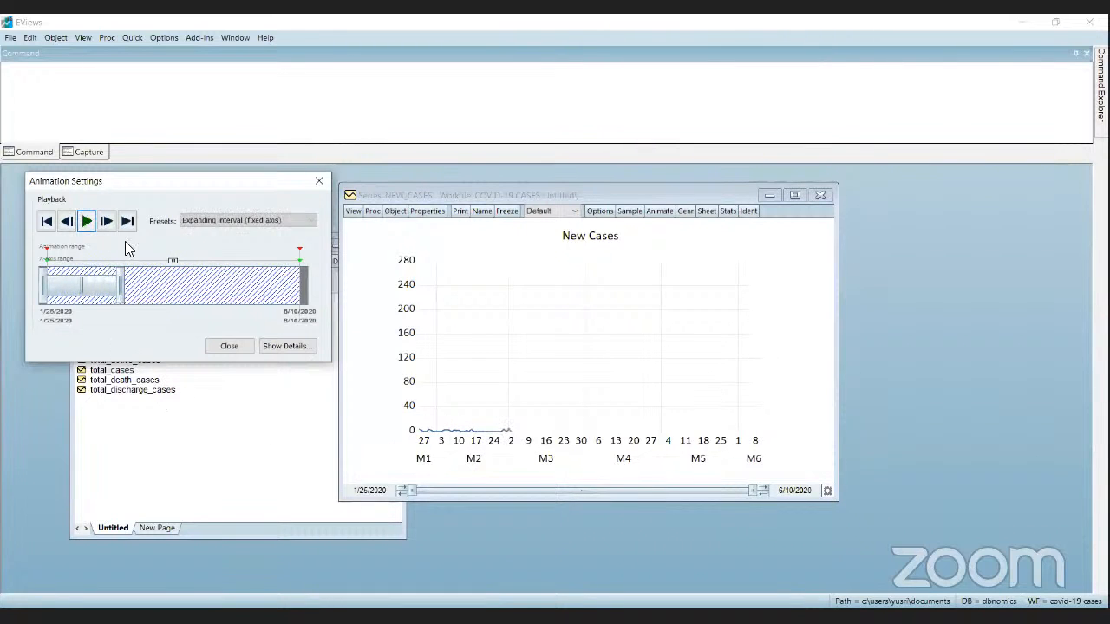
Step: Show the detailed animation settings and apply a refresh rate of 9 fps
left_click(281, 347)
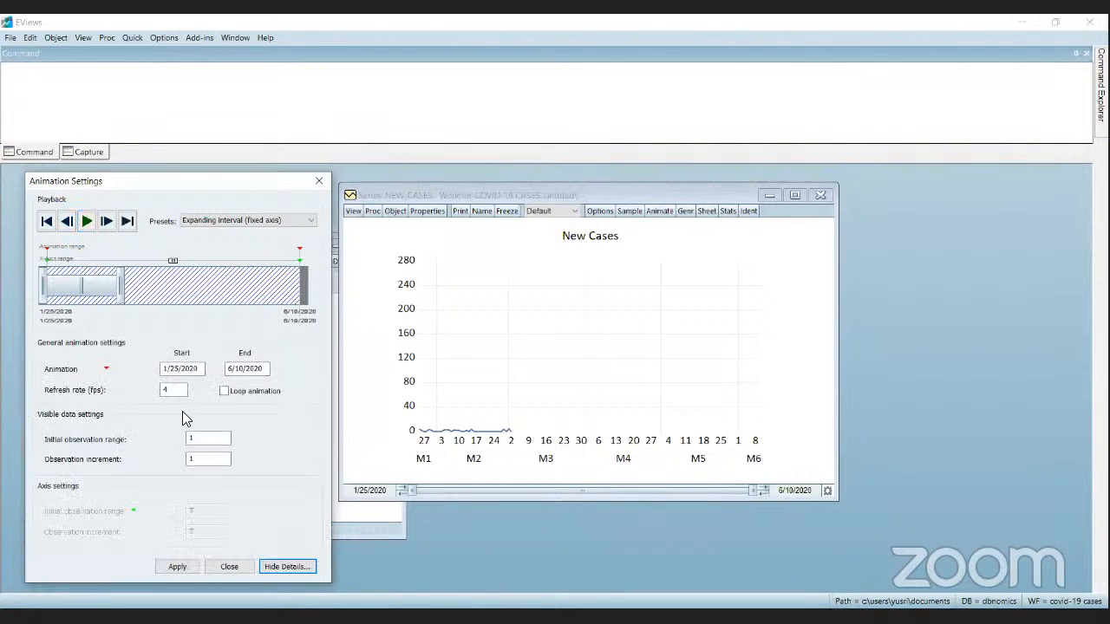
left_click(286, 566)
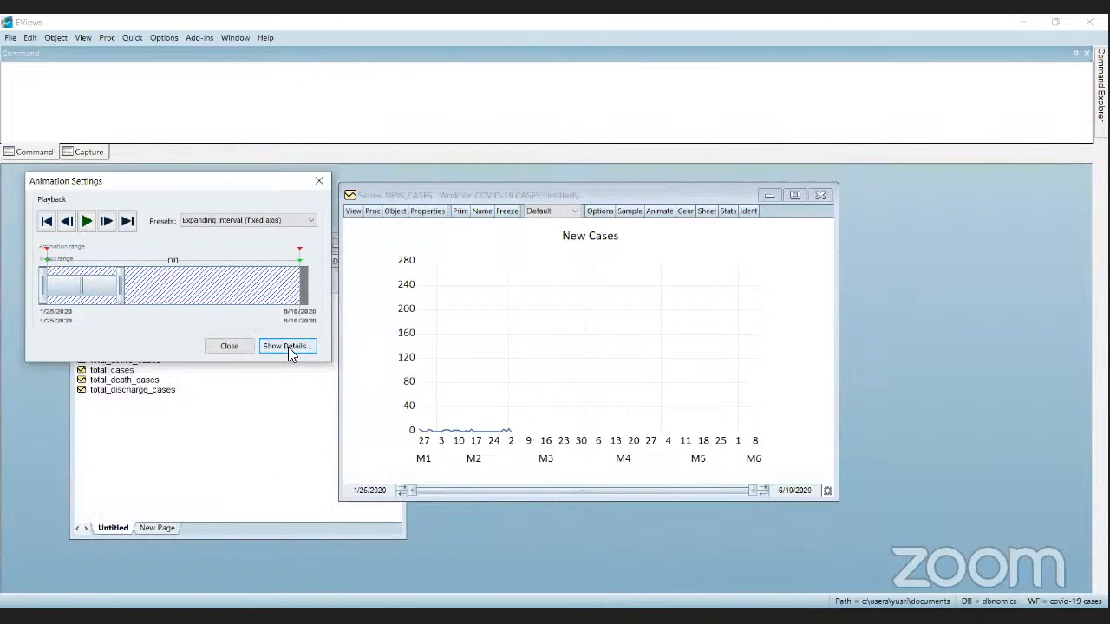
left_click(286, 346)
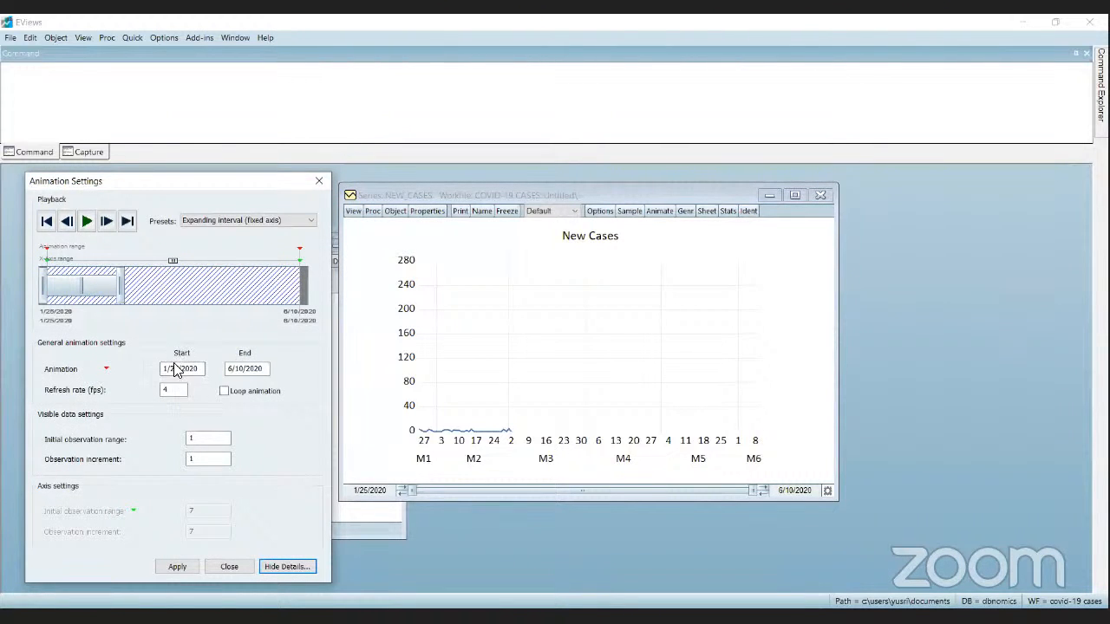
left_click(174, 375)
left_click(175, 392)
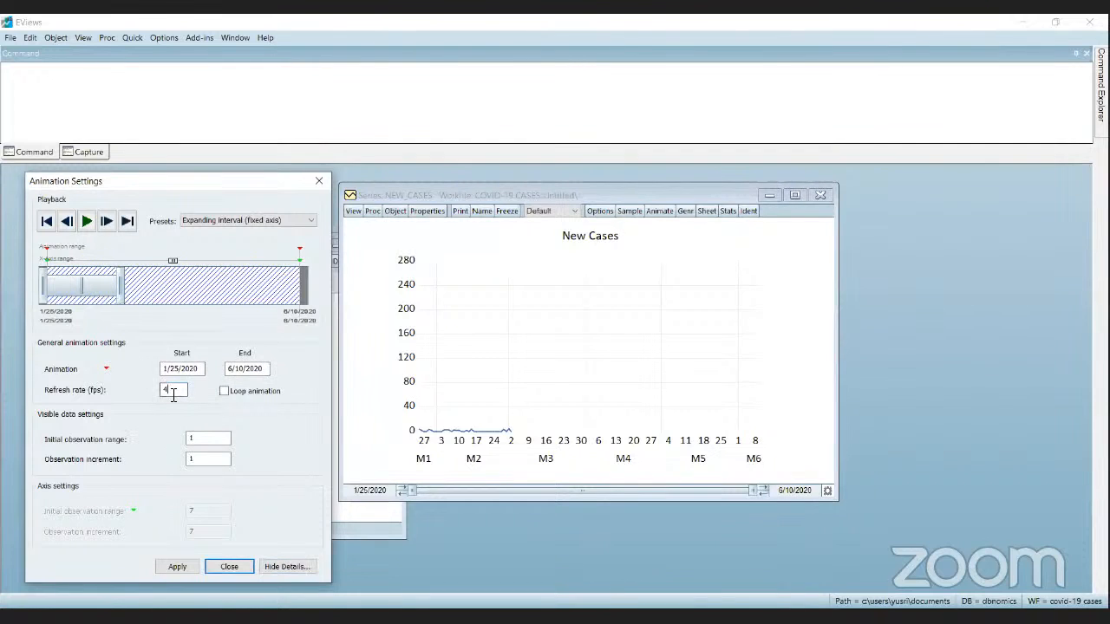
type("7")
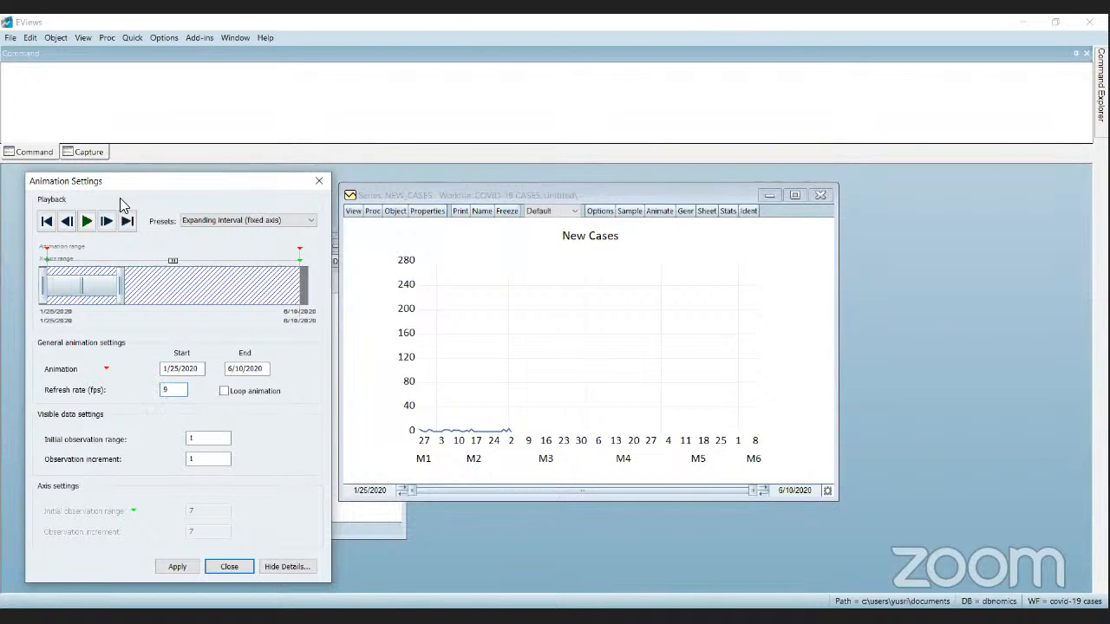
left_click(175, 566)
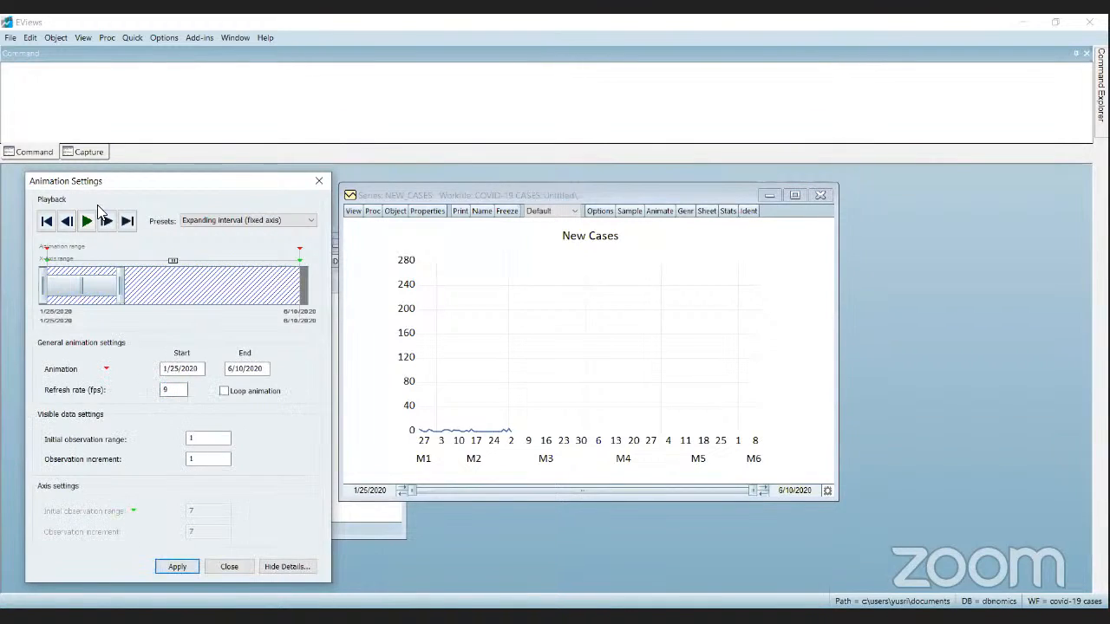
Step: Replay the fixed-axis animation from its start, pause it partway, and rewind it to the beginning
left_click(46, 222)
left_click(87, 222)
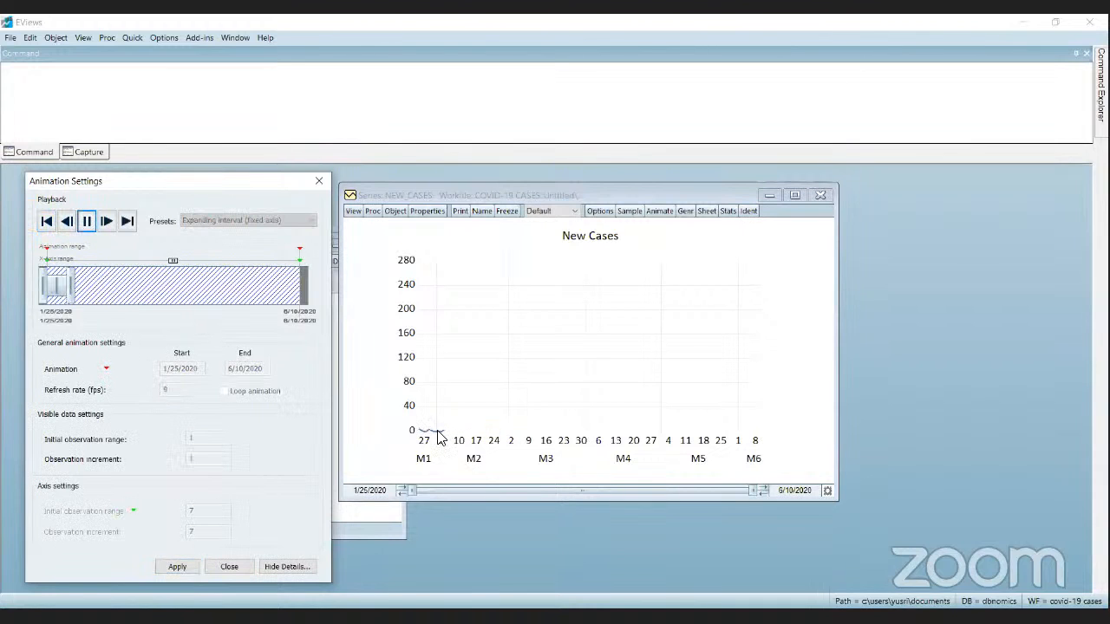
left_click(91, 228)
left_click(46, 222)
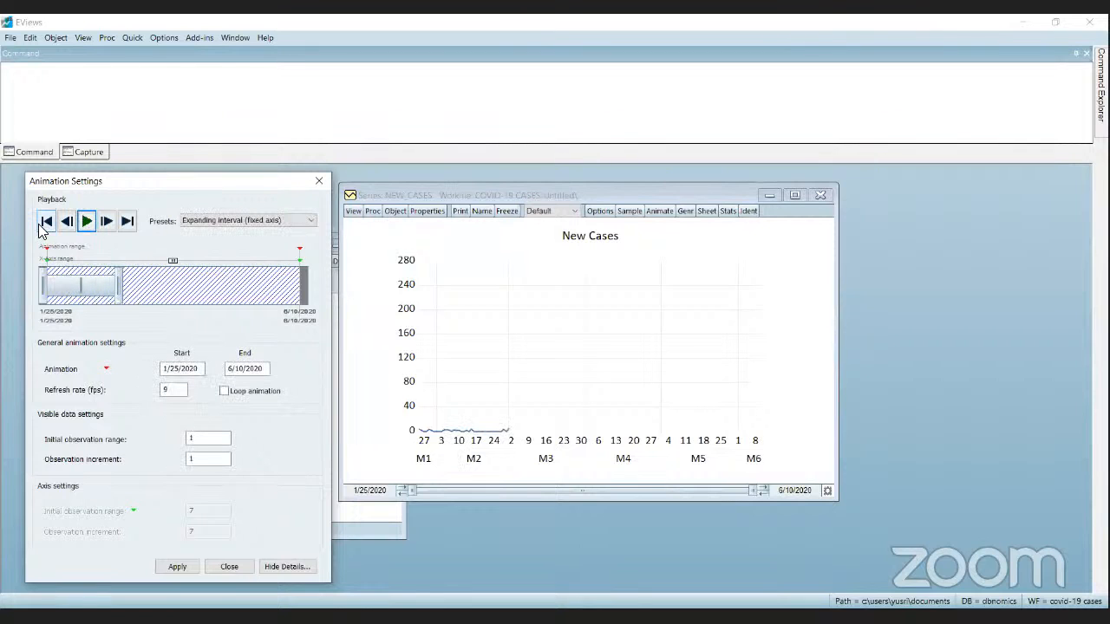
Step: Switch the animation preset to Moving window (data and axis) and play the animation
left_click(255, 222)
left_click(243, 244)
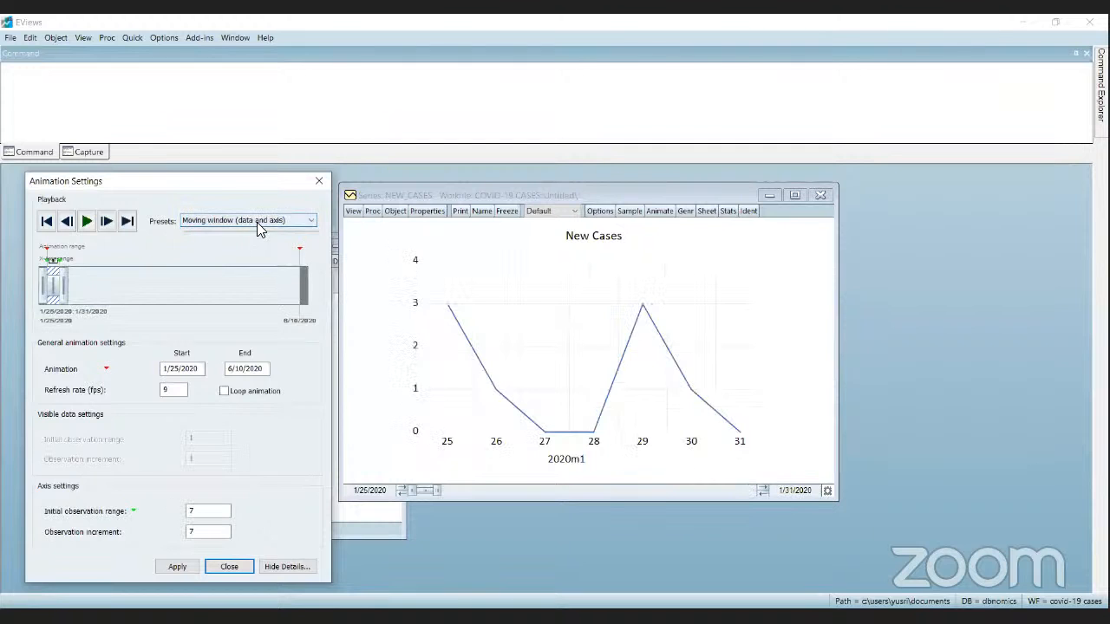
left_click(256, 222)
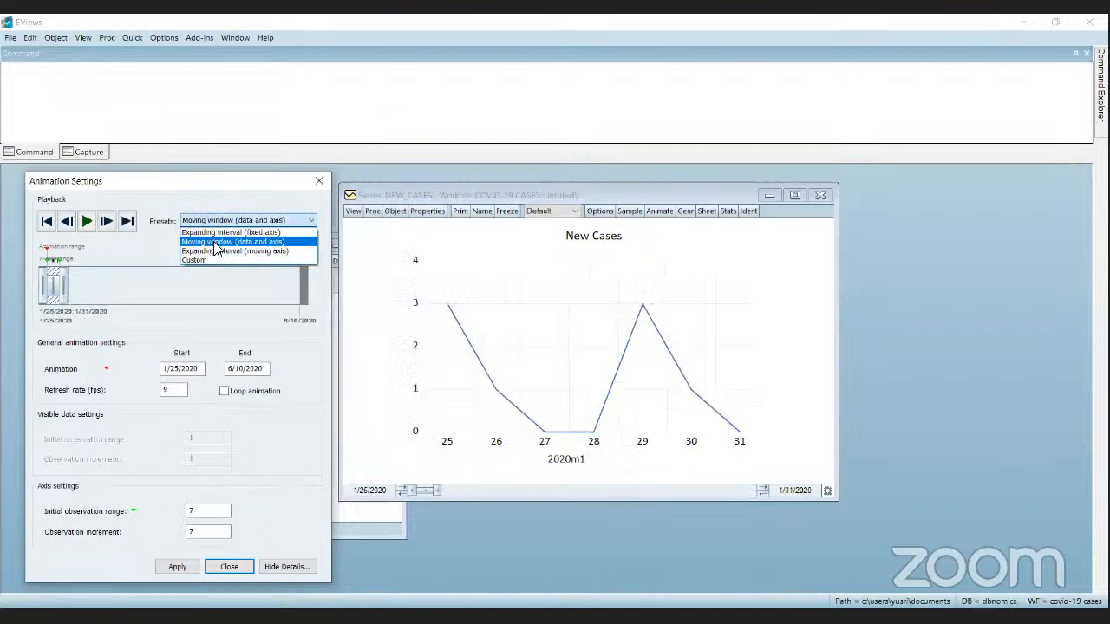
left_click(221, 242)
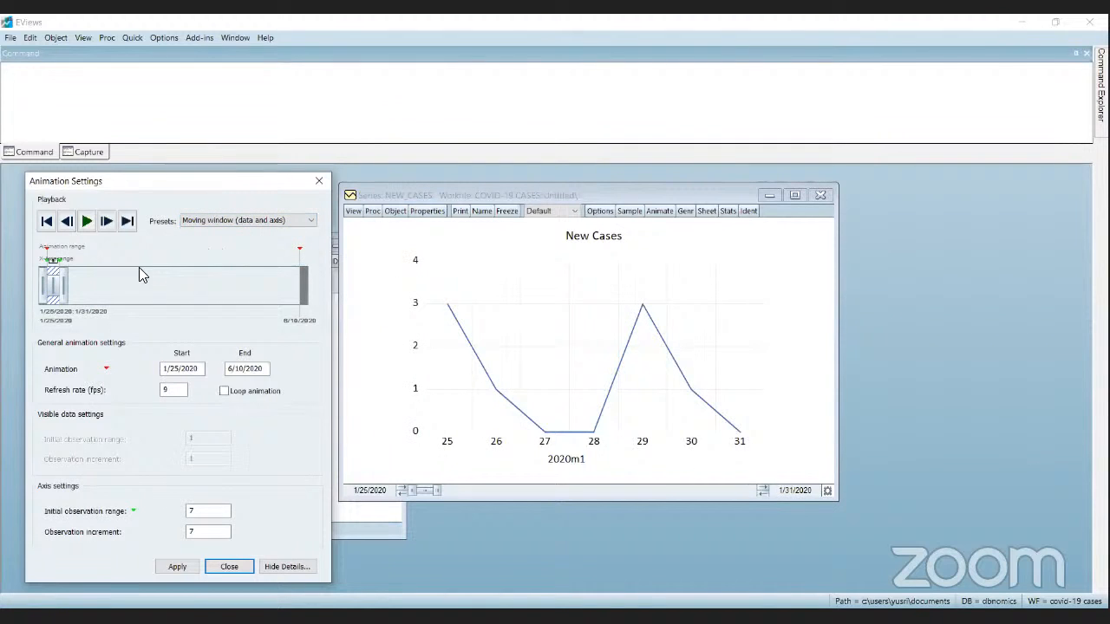
left_click(87, 222)
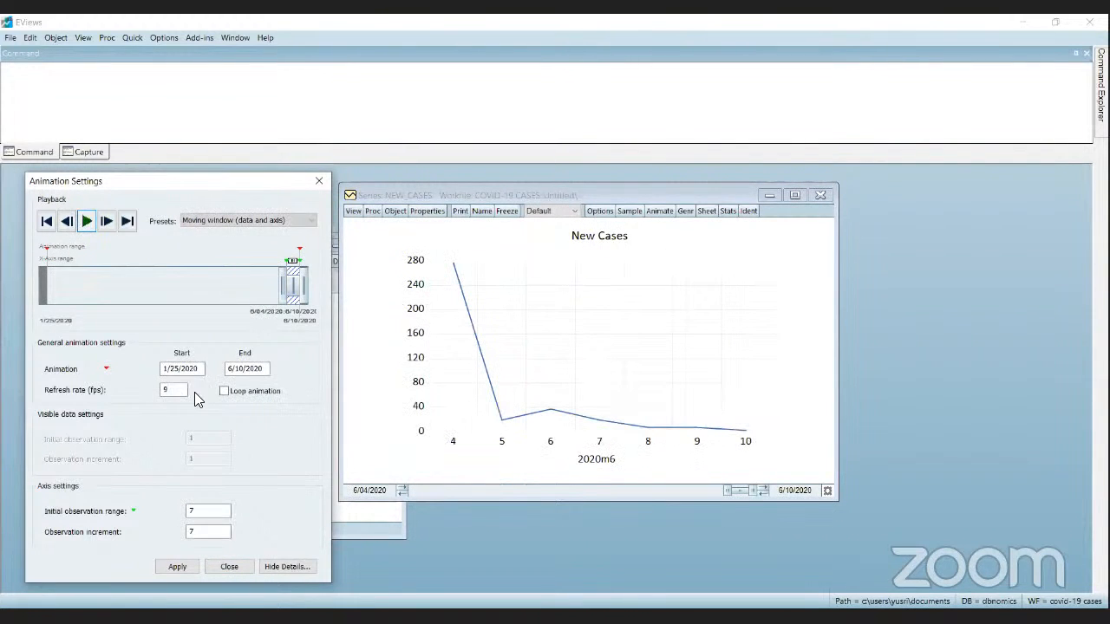
Step: Apply a refresh rate of 2 fps and replay the moving window animation from the start
left_click(174, 391)
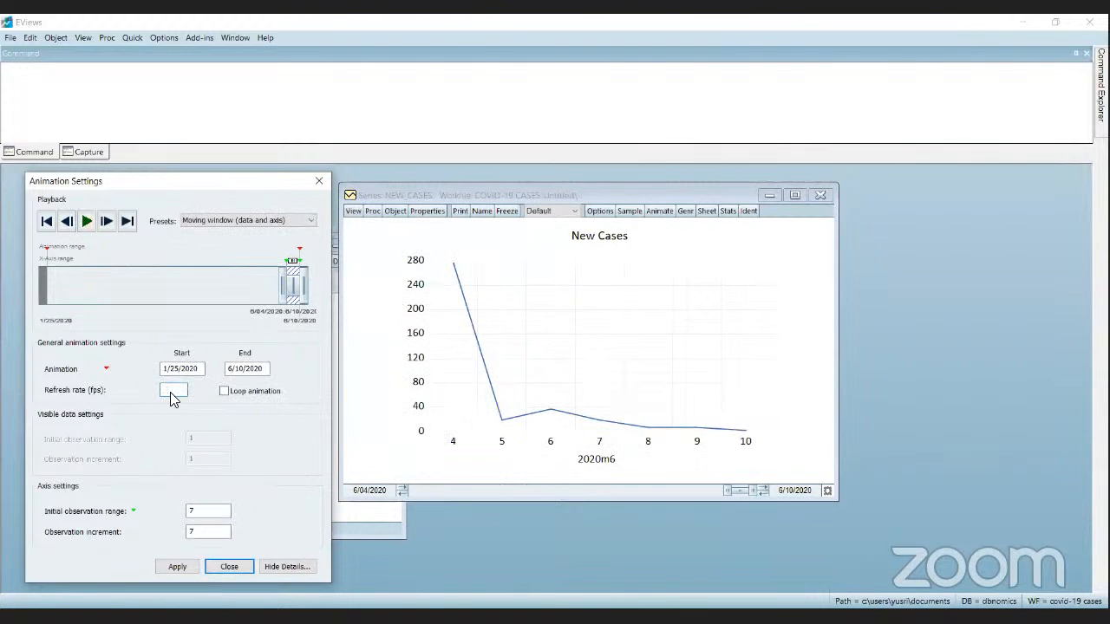
type("2")
left_click(175, 567)
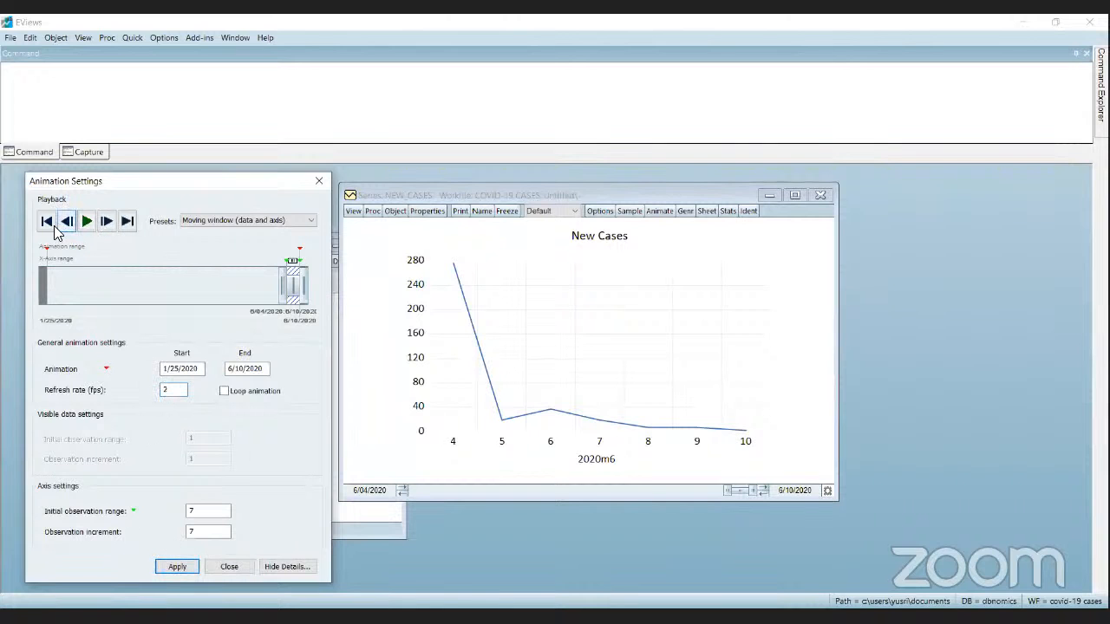
left_click(46, 221)
left_click(86, 222)
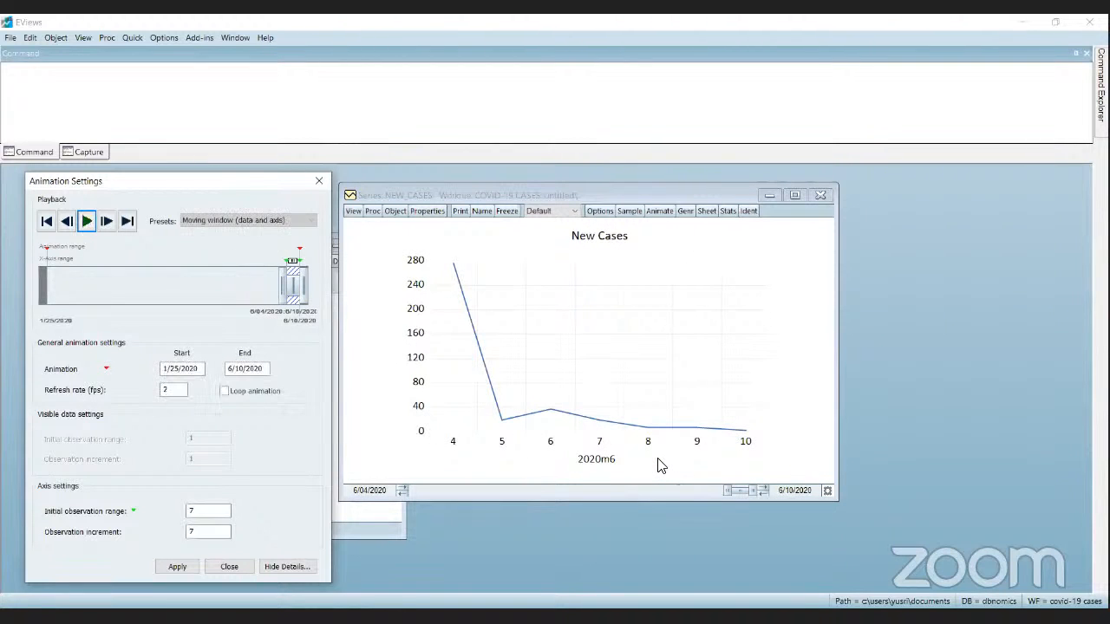
Step: Switch the preset to Expanding interval (moving axis), play the animation, then pause it and rewind to the start
left_click(241, 222)
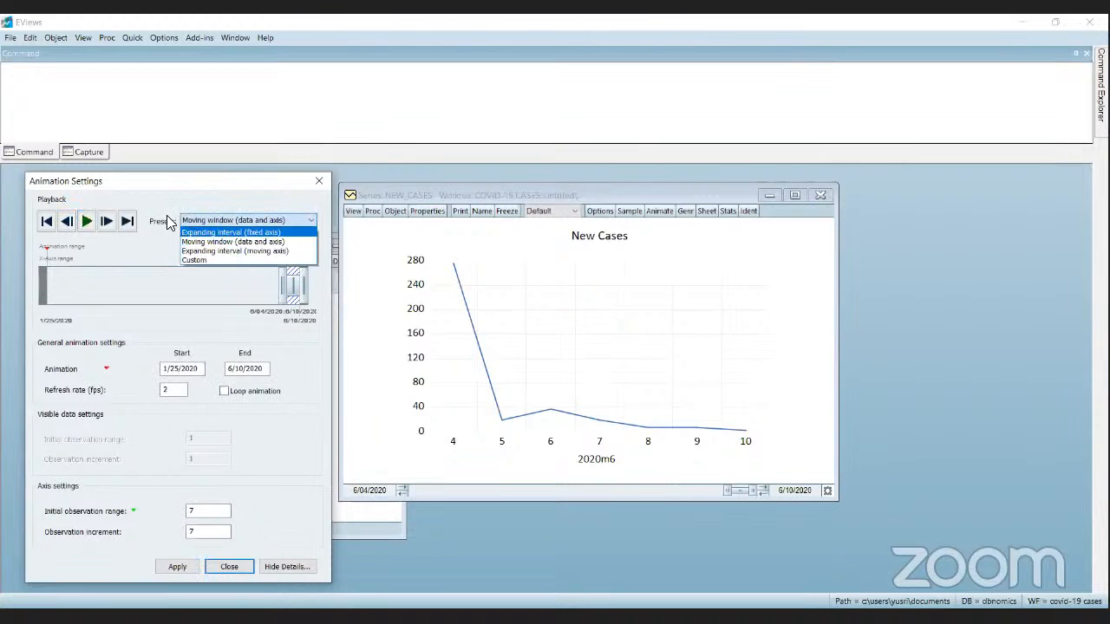
left_click(223, 251)
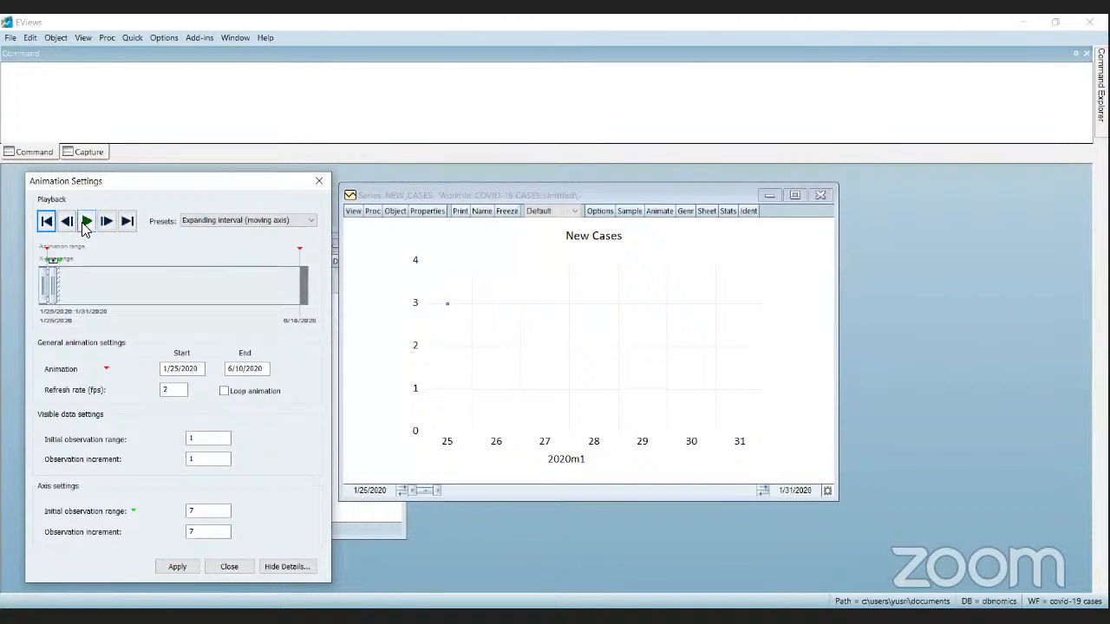
left_click(85, 222)
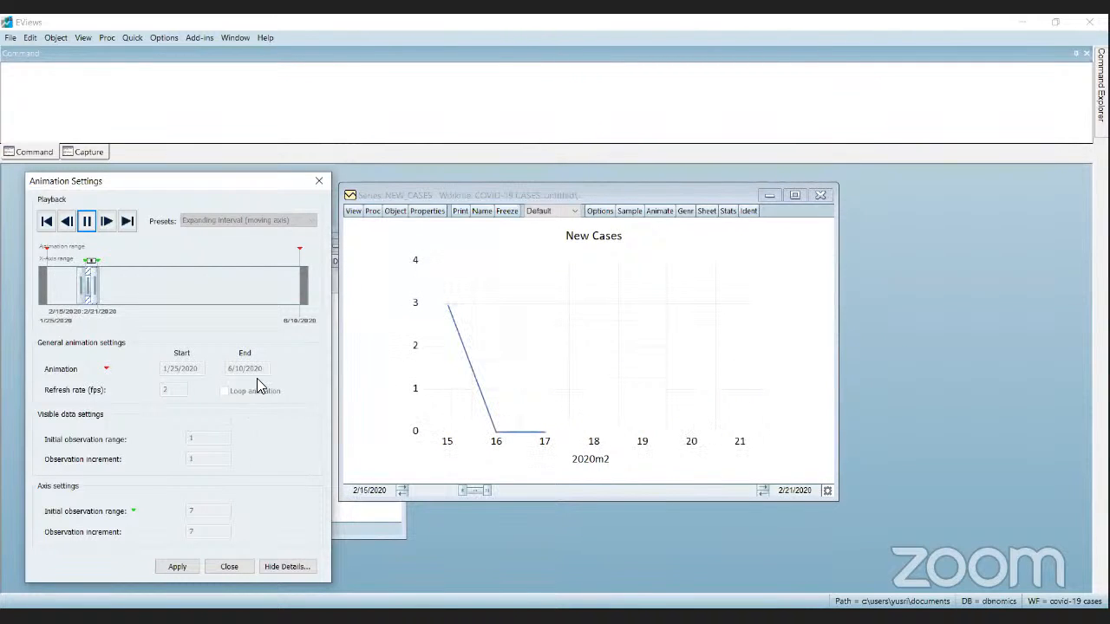
left_click(87, 221)
left_click(47, 222)
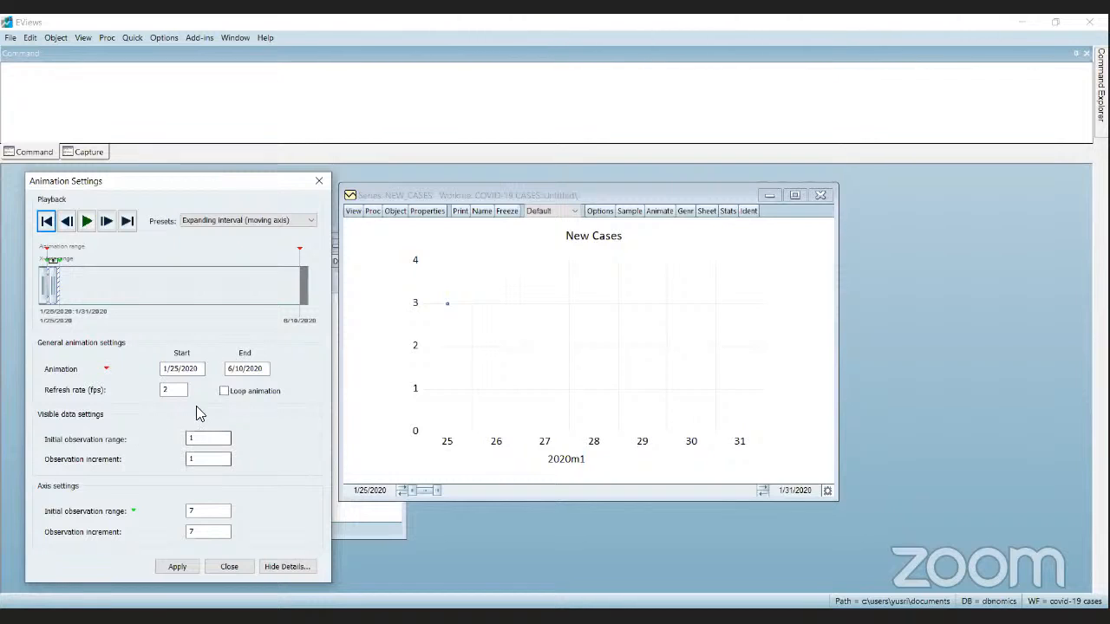
Step: Hide the detailed animation settings, return to the Expanding interval (fixed axis) preset, and change the preset to Custom
type("1")
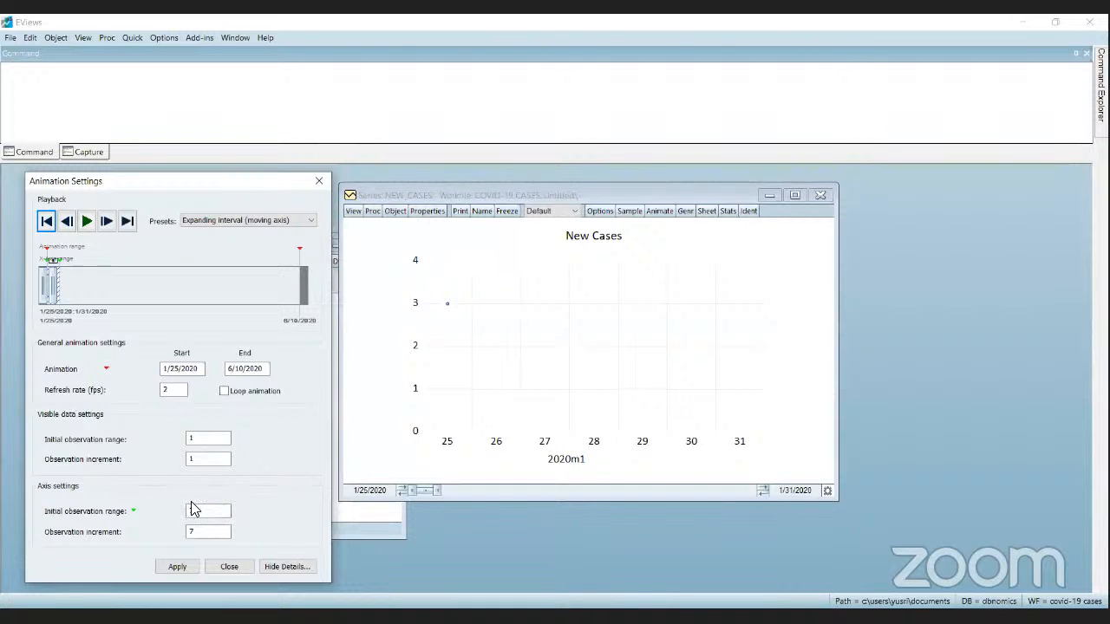
left_click(282, 568)
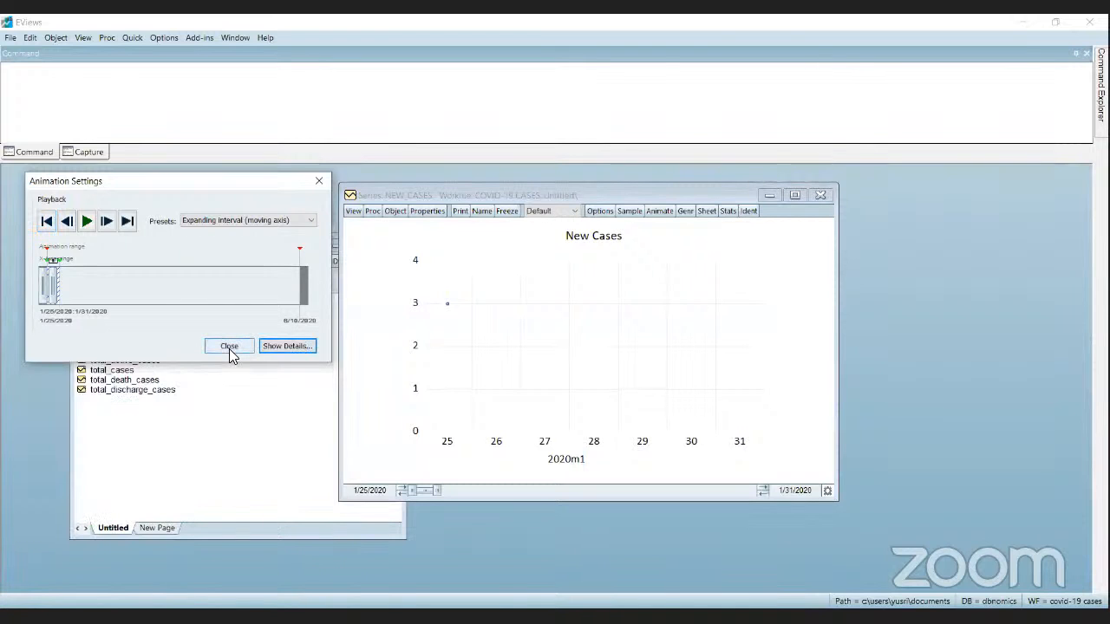
left_click(247, 222)
left_click(229, 233)
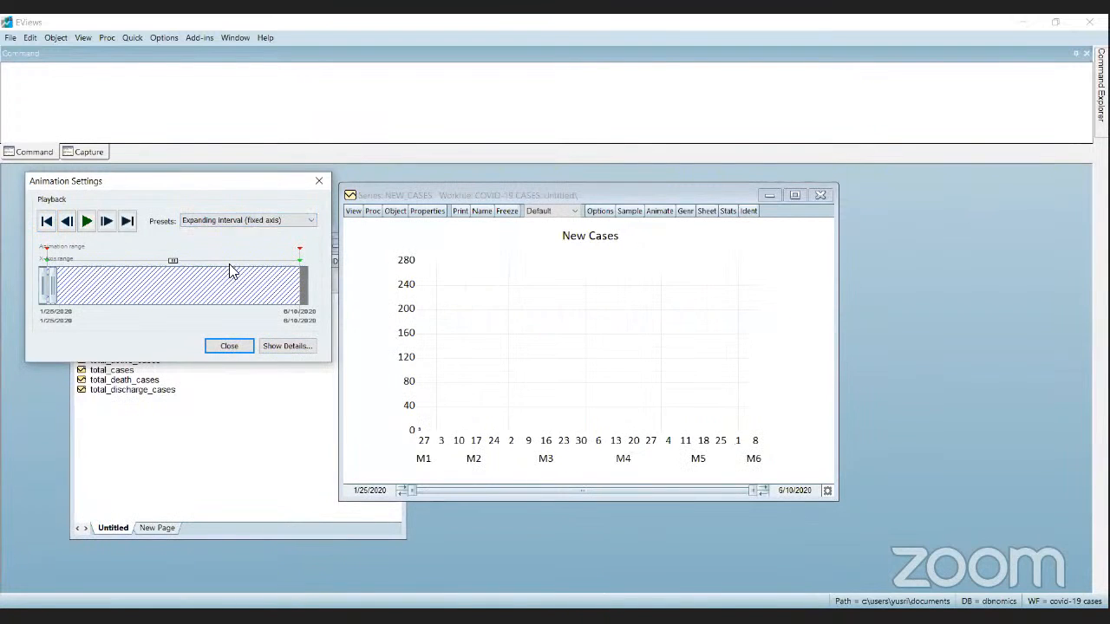
left_click(225, 221)
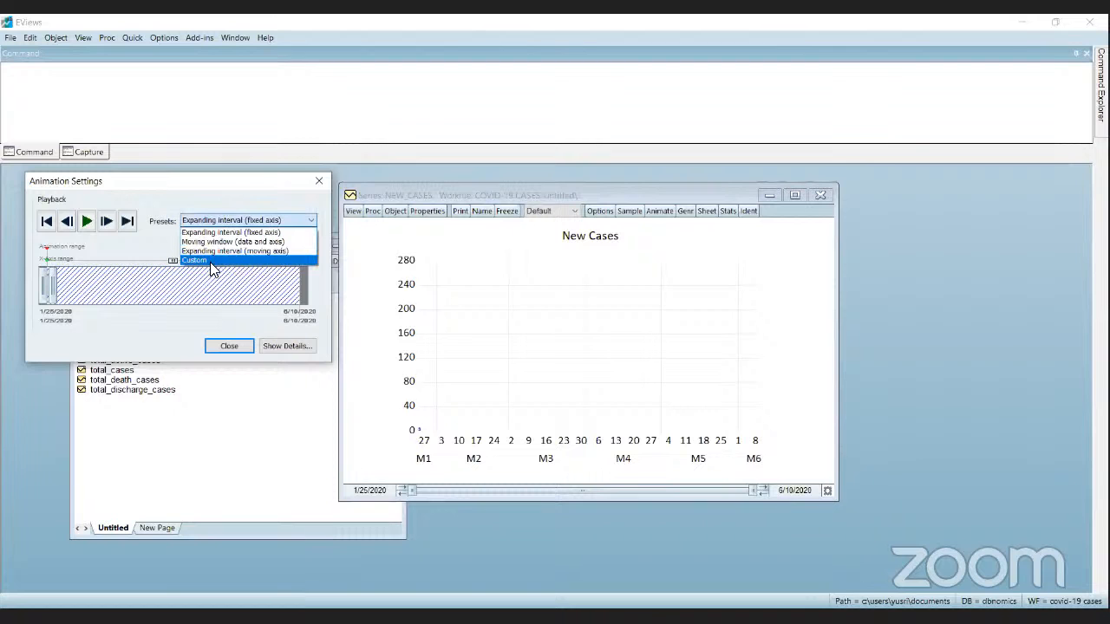
left_click(210, 262)
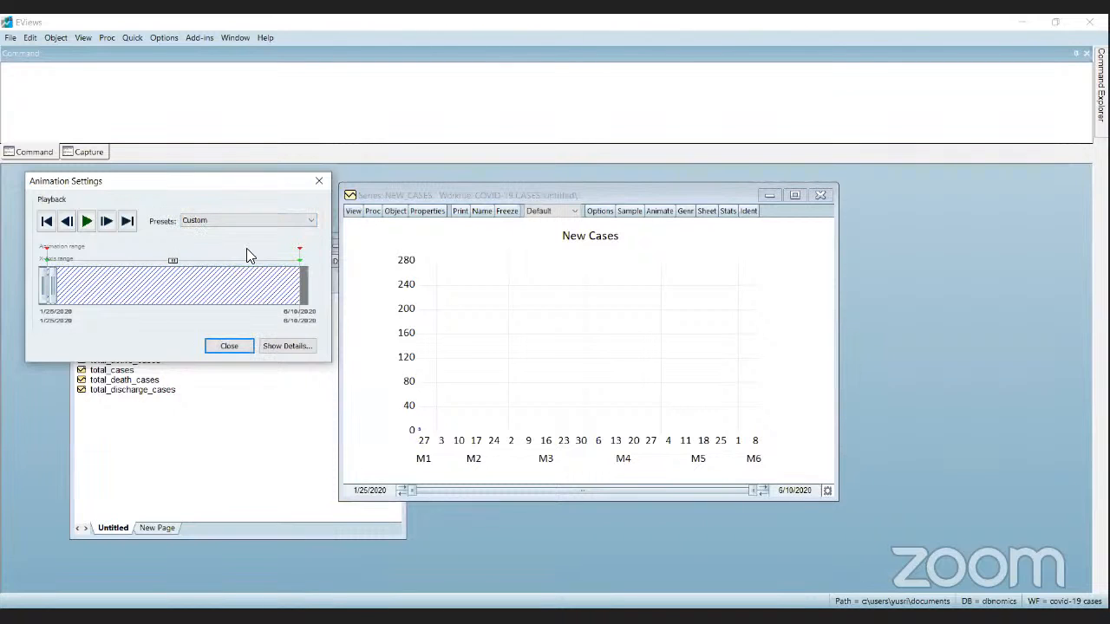
Step: Show the detailed animation settings, extend the initial visible data range to end at 4/09/2020, and play then pause the animation
left_click(282, 347)
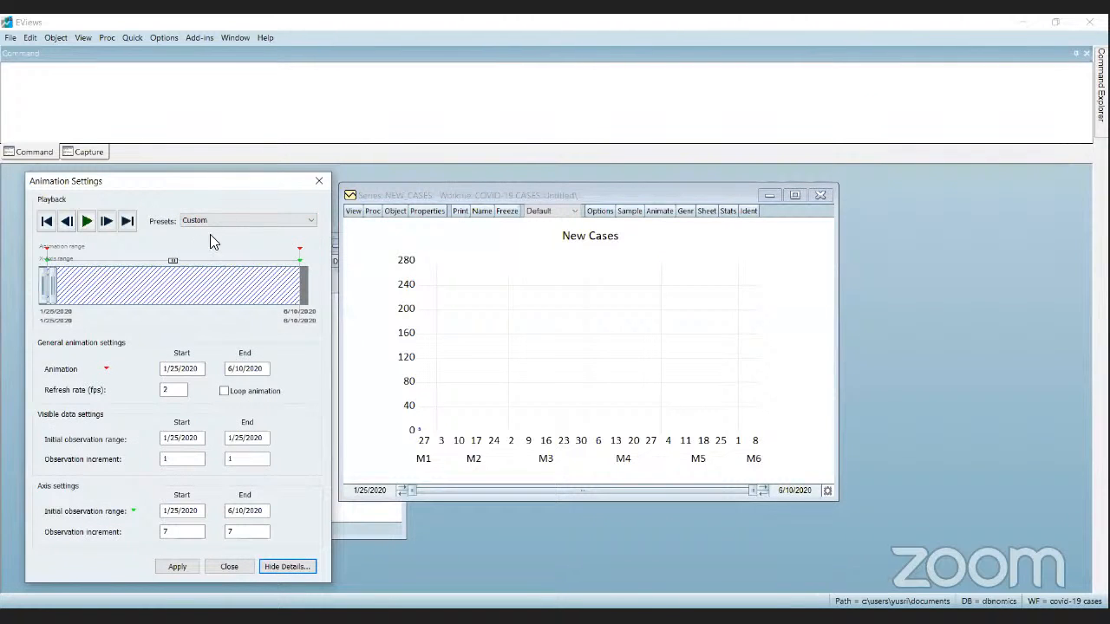
left_click_drag(55, 295, 130, 291)
left_click(87, 221)
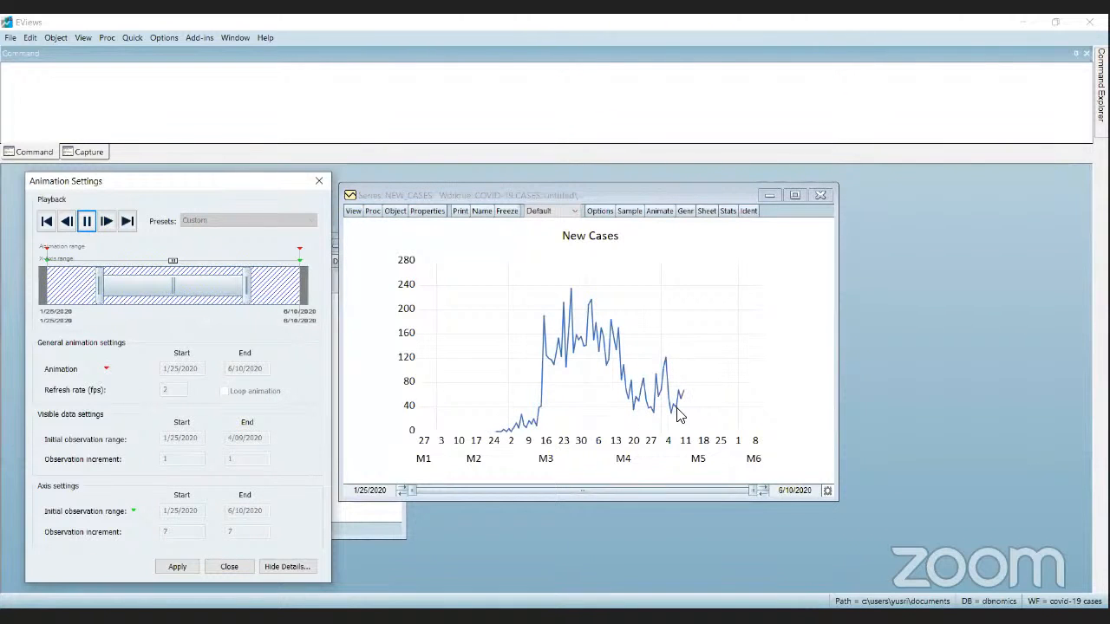
left_click(87, 221)
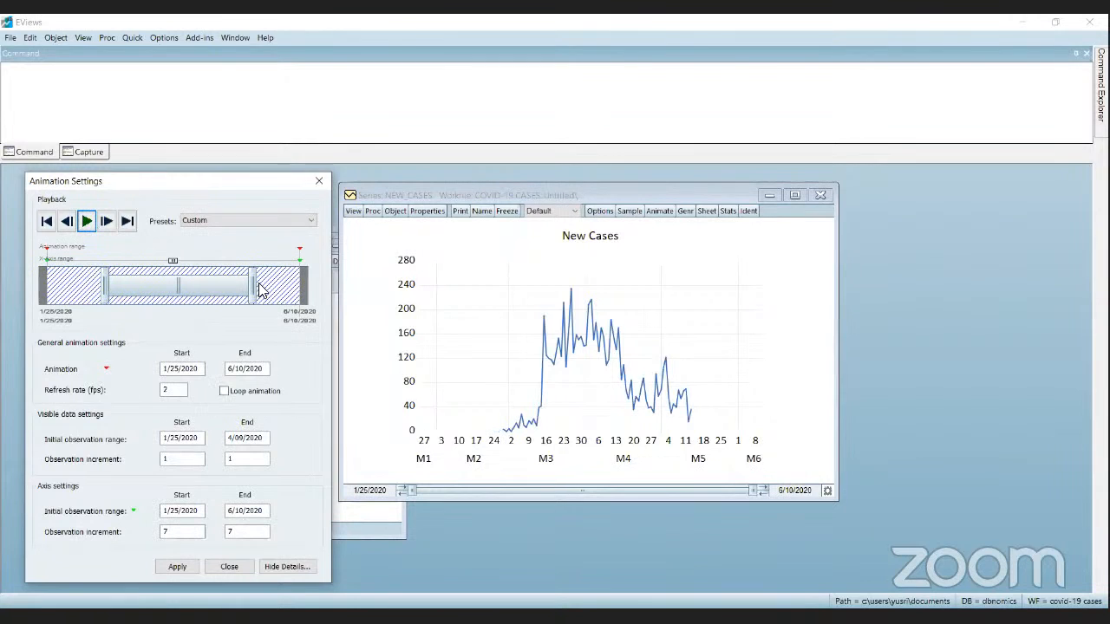
Step: Shorten the initial visible data range to end at 2/14/2020, play the animation, then rewind it to the start and pause
left_click_drag(253, 288, 146, 283)
left_click(86, 221)
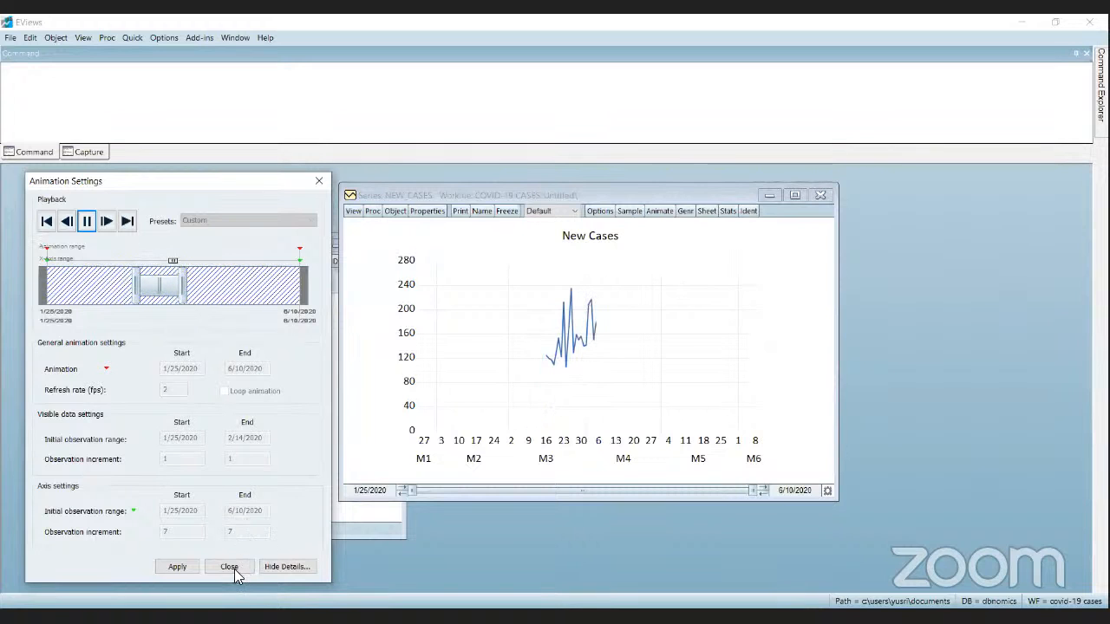
left_click(47, 224)
left_click(87, 221)
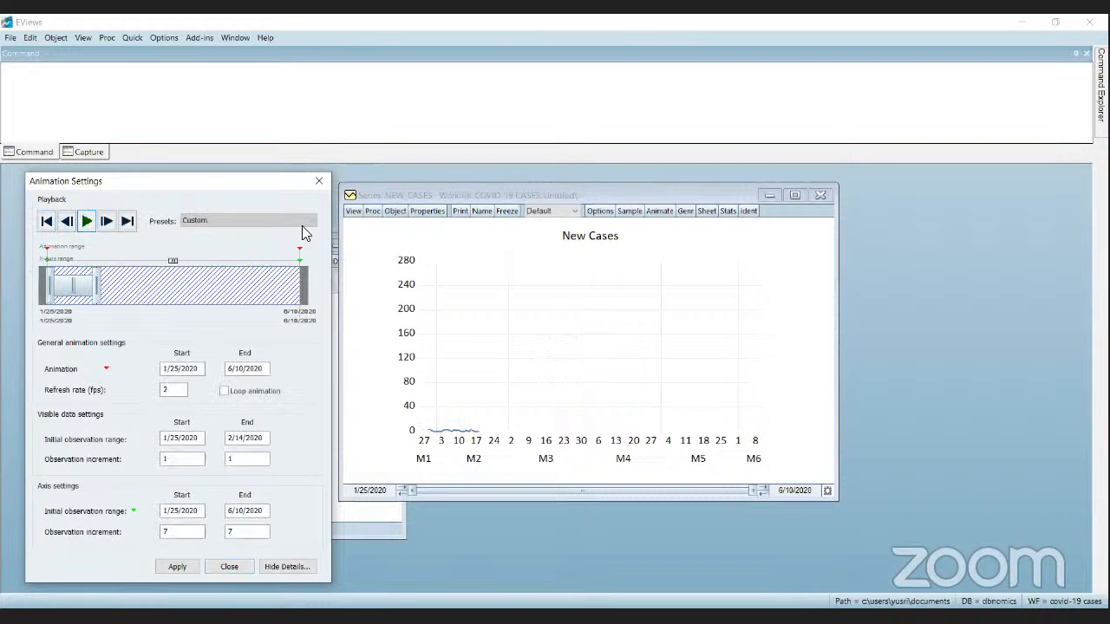
Step: Return the animation preset to Expanding interval (fixed axis) and close the animation settings
left_click(283, 220)
left_click(260, 230)
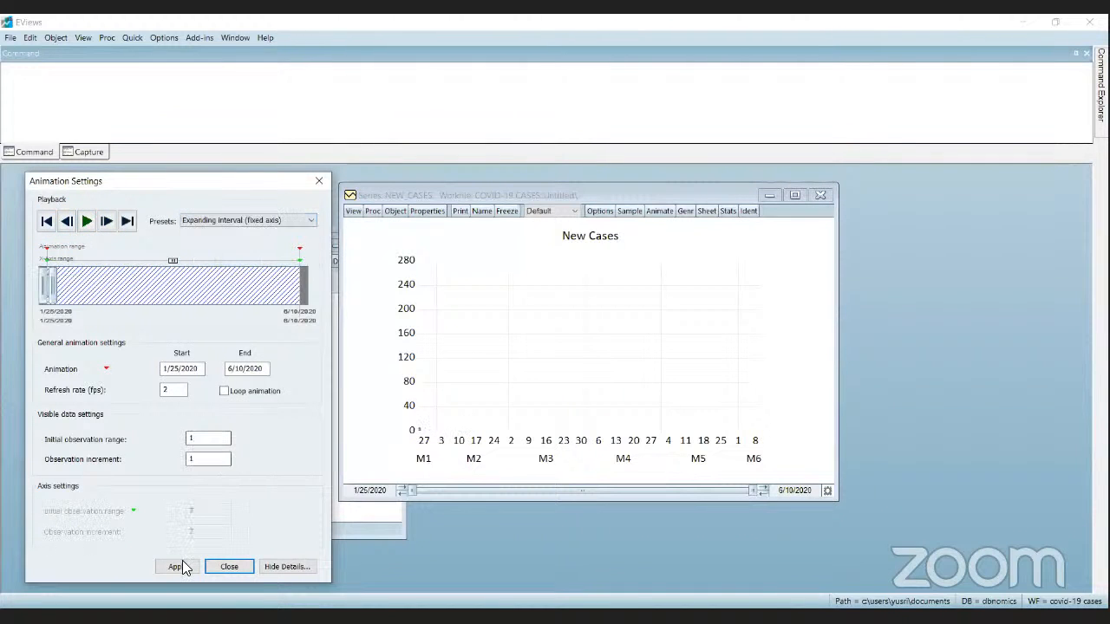
left_click(229, 567)
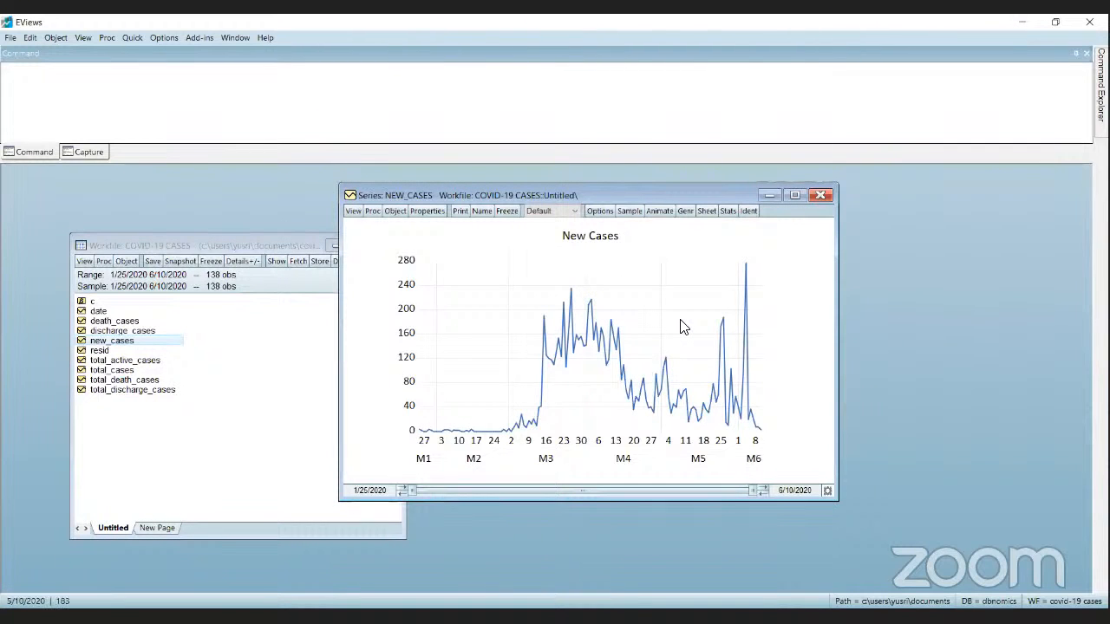
Step: Examine the file types available for saving the new_cases graph to disk, then dismiss the save settings
right_click(615, 292)
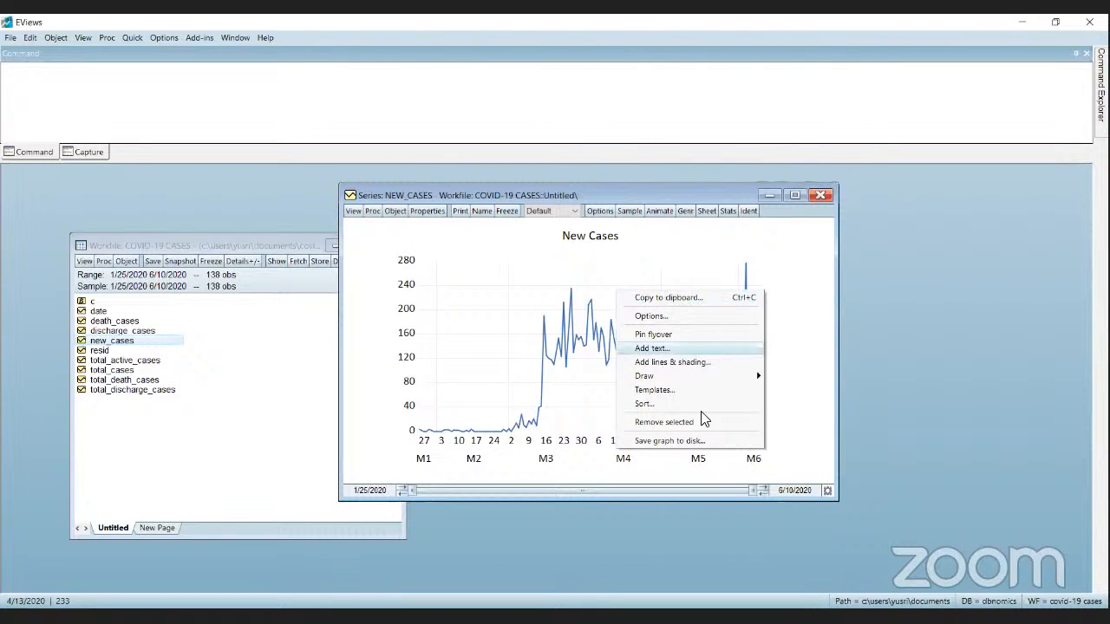
left_click(690, 442)
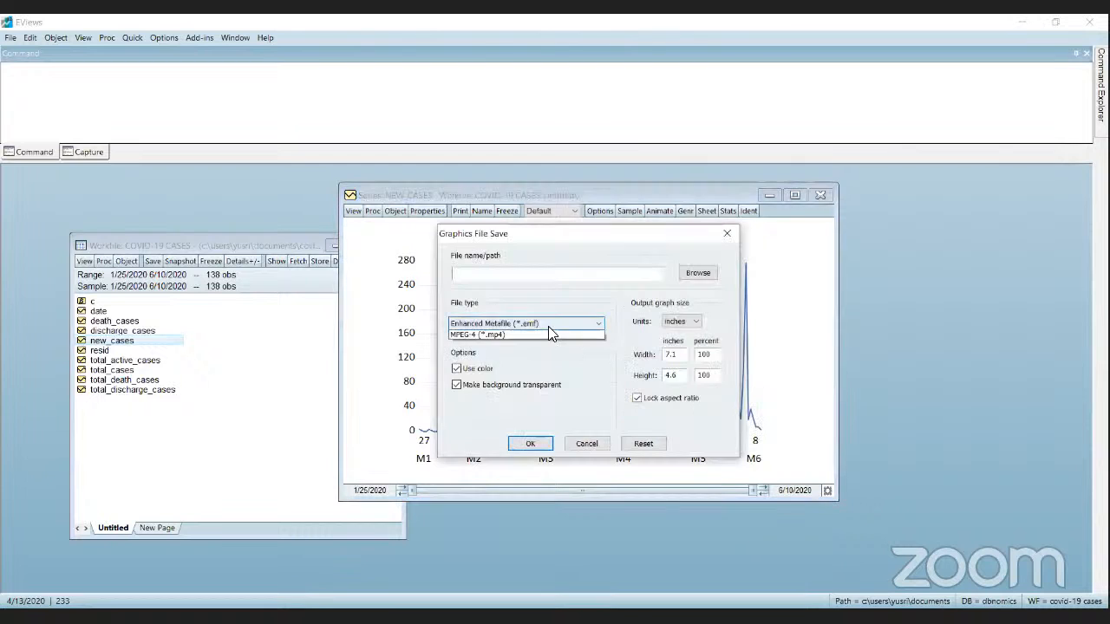
left_click(548, 326)
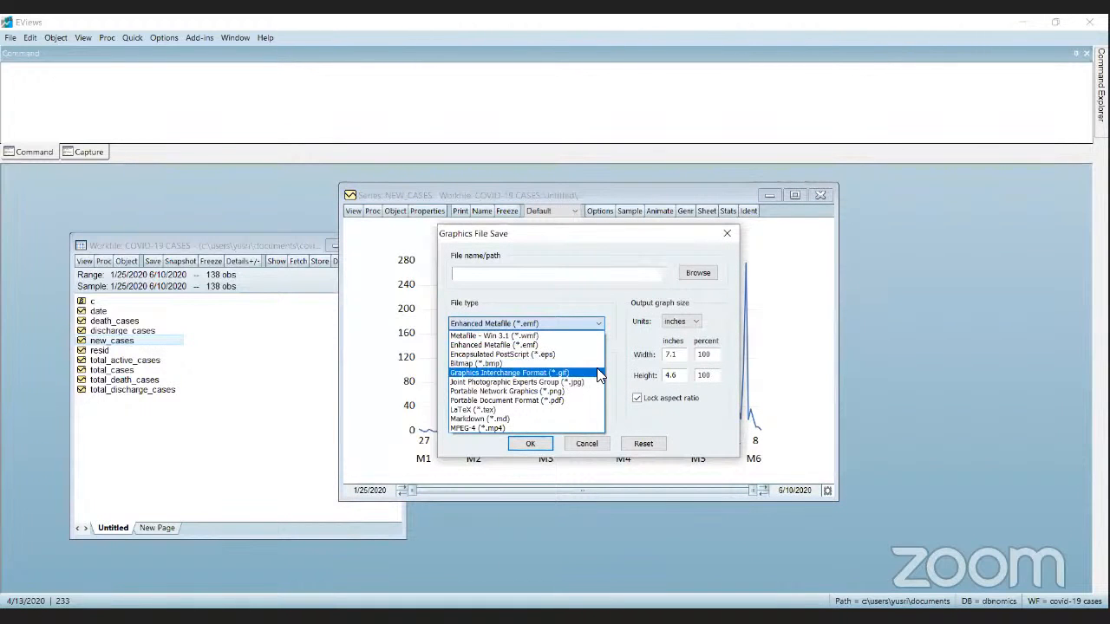
left_click(643, 260)
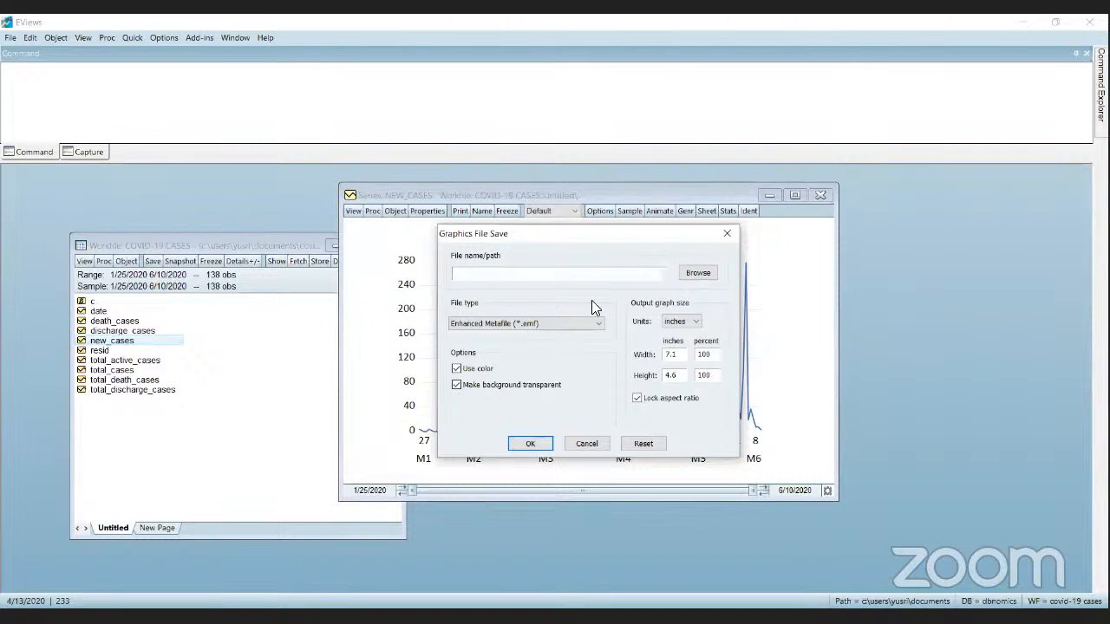
left_click(727, 234)
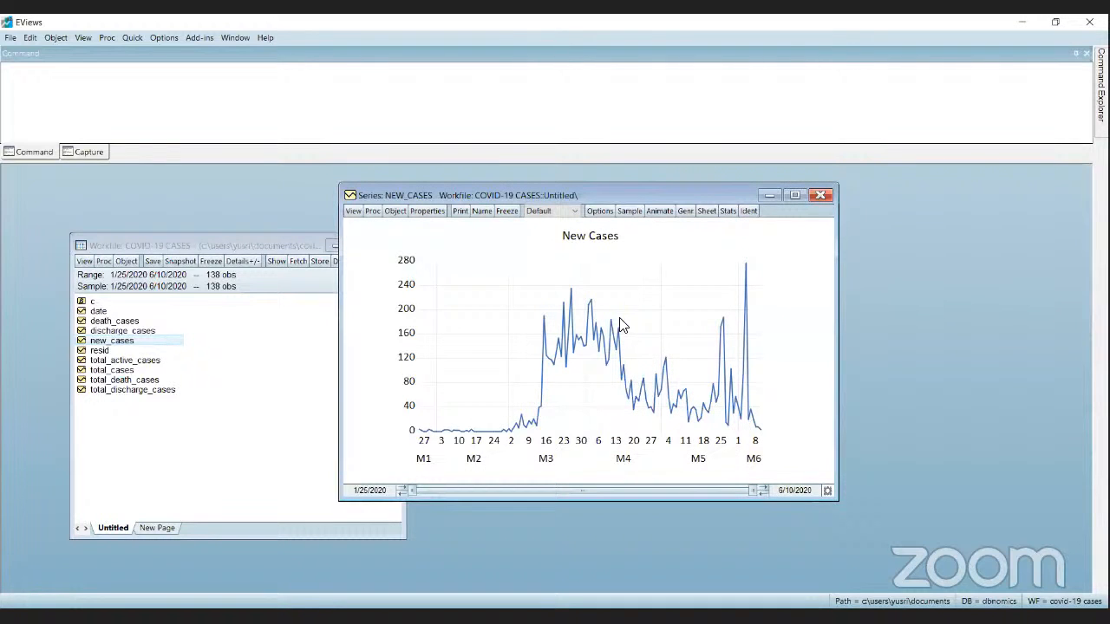
Step: Change the new_cases graph to a bar graph and narrow its displayed range to 5/31/2020 through 6/10/2020
mouse_move(611, 345)
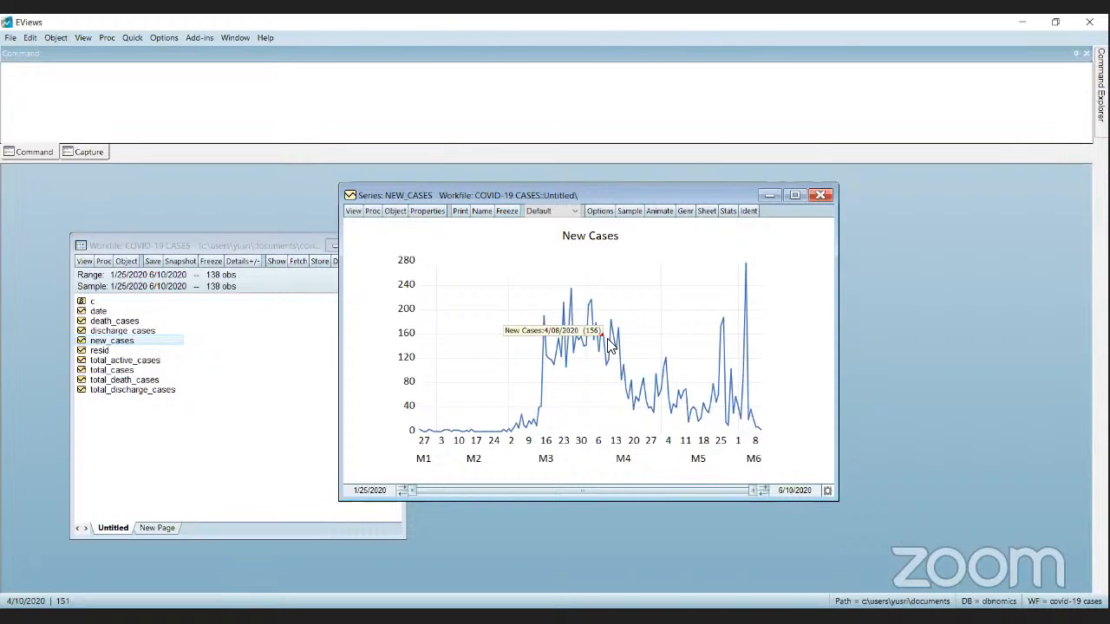
left_click(350, 211)
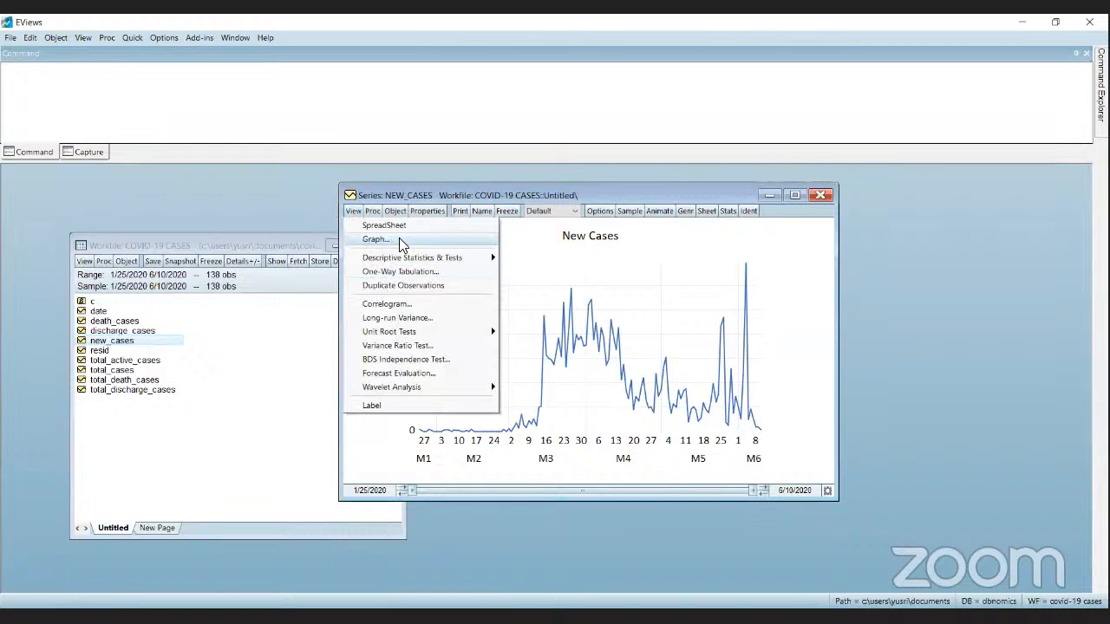
left_click(399, 239)
left_click(520, 287)
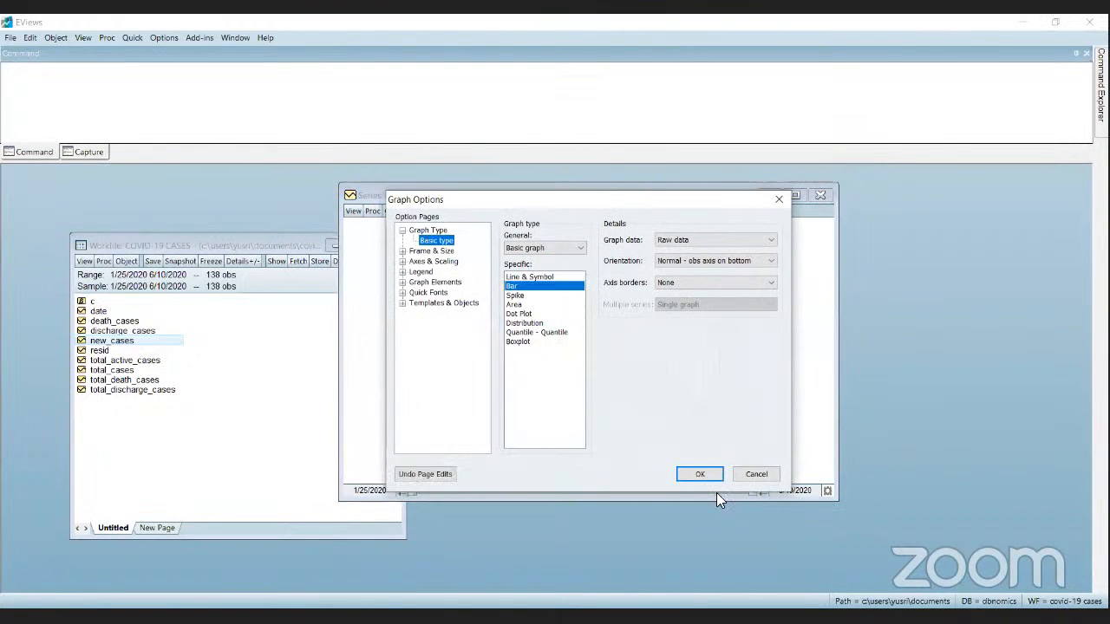
left_click(707, 476)
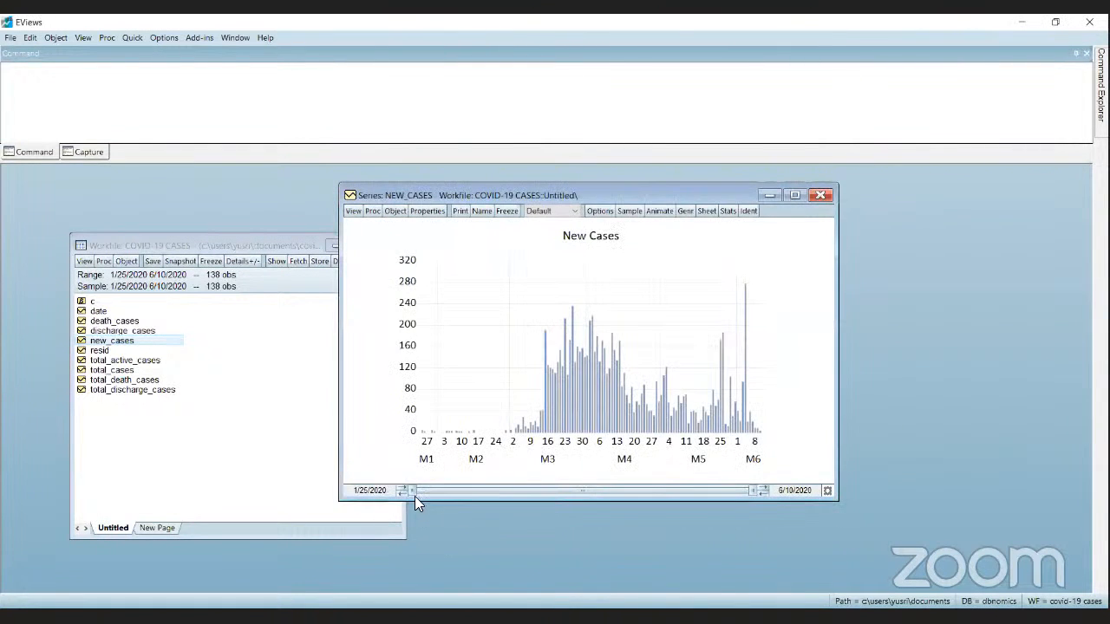
left_click_drag(414, 492, 725, 501)
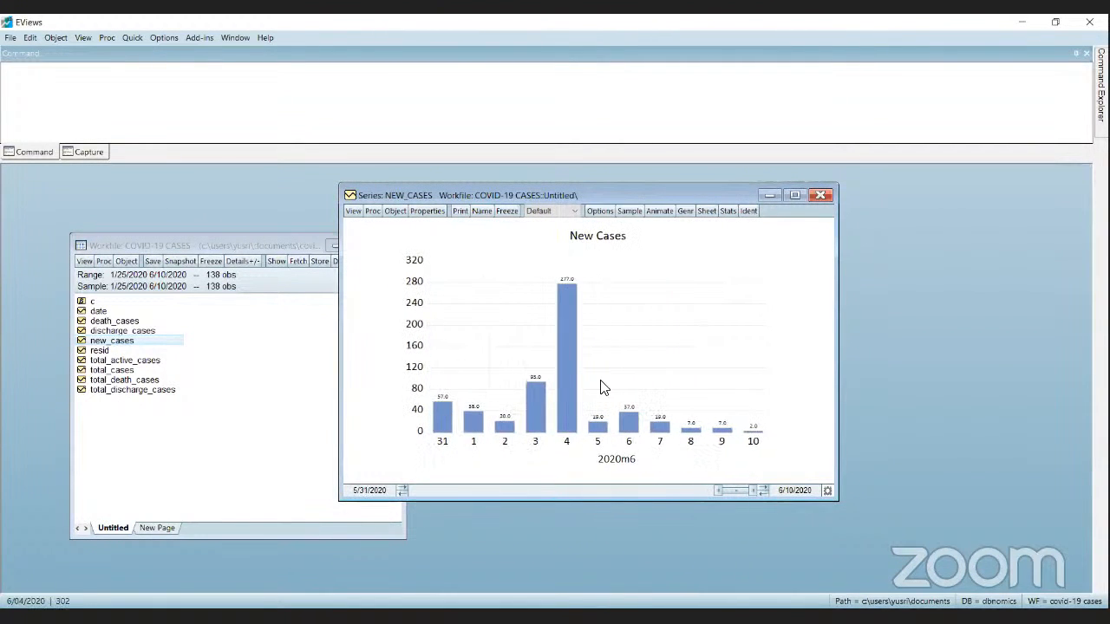
Step: Try to add lines and shading directly to the unfrozen new_cases bar graph
right_click(562, 310)
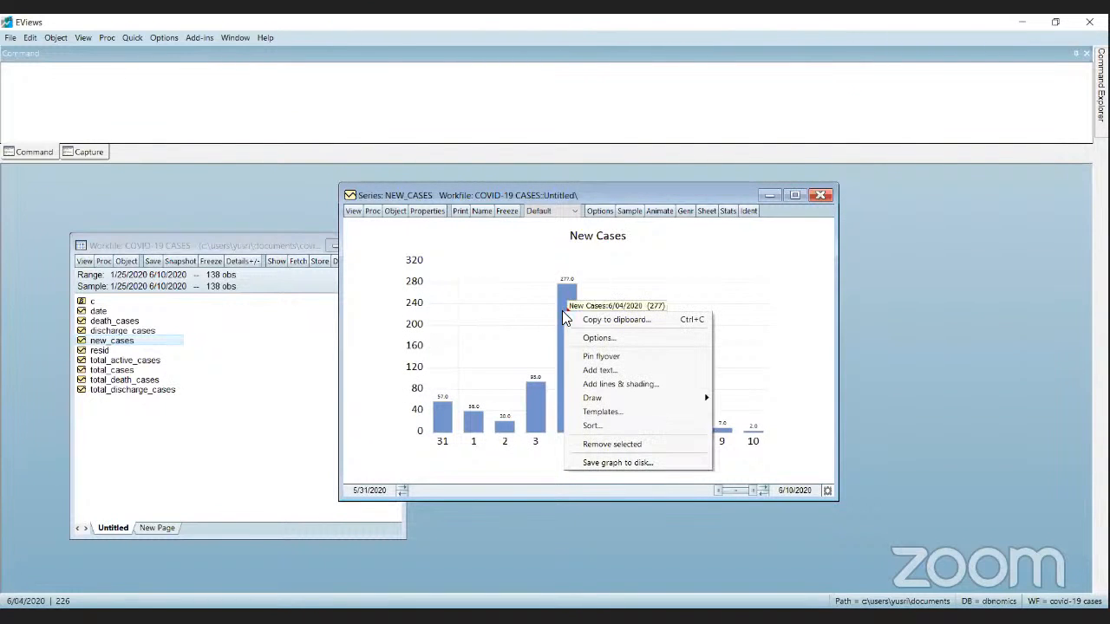
left_click(645, 391)
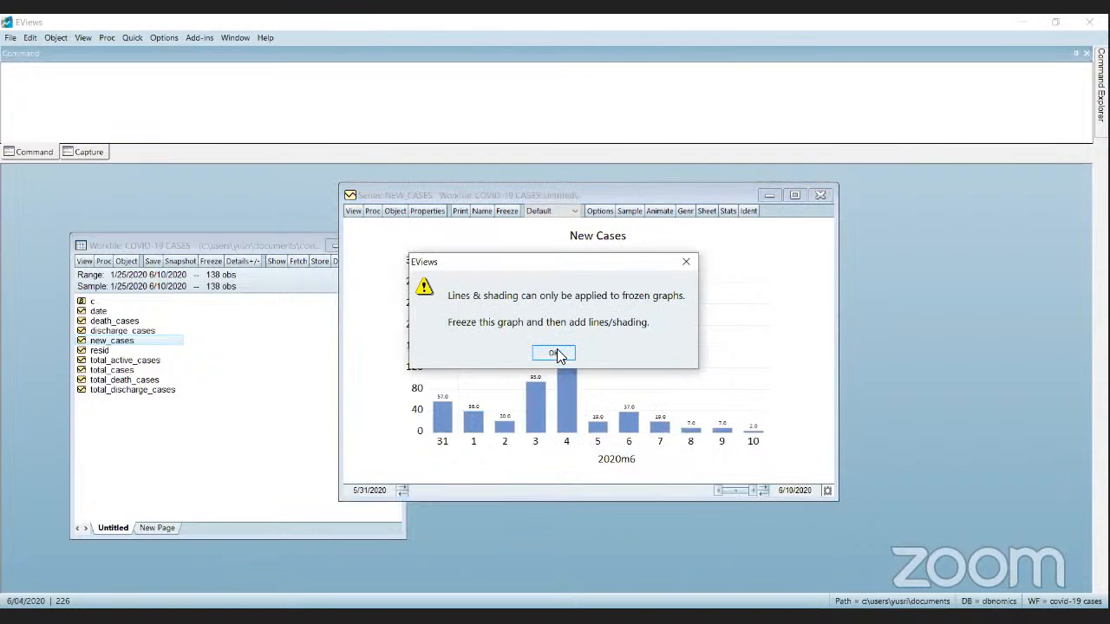
left_click(555, 352)
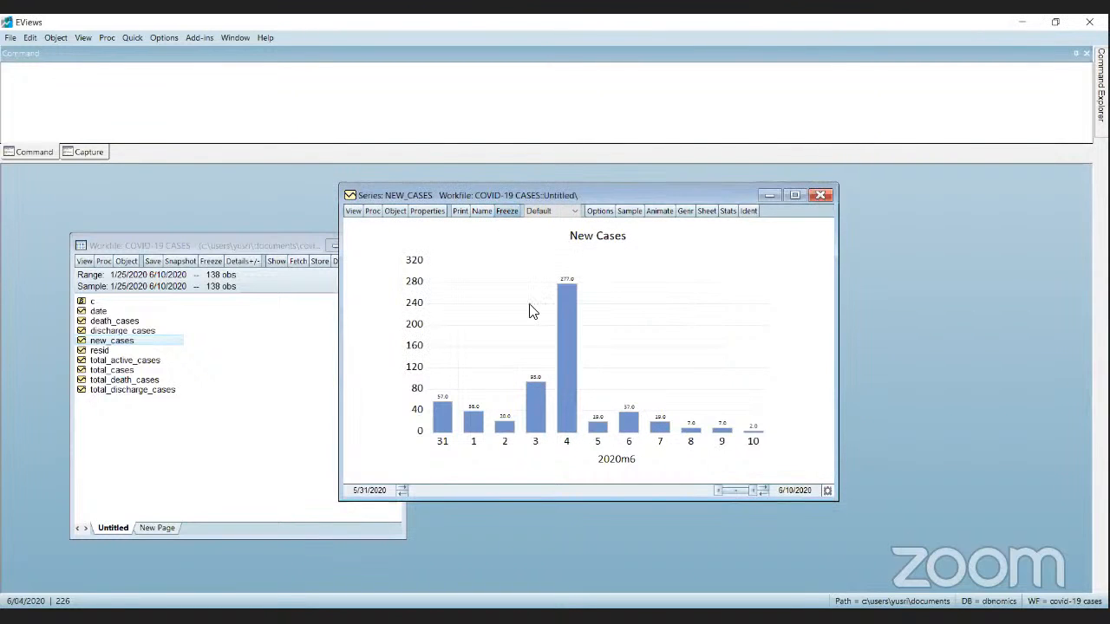
Step: Freeze the bar graph and open the lines and shading settings for the frozen copy, keeping its bars in view
left_click(548, 454)
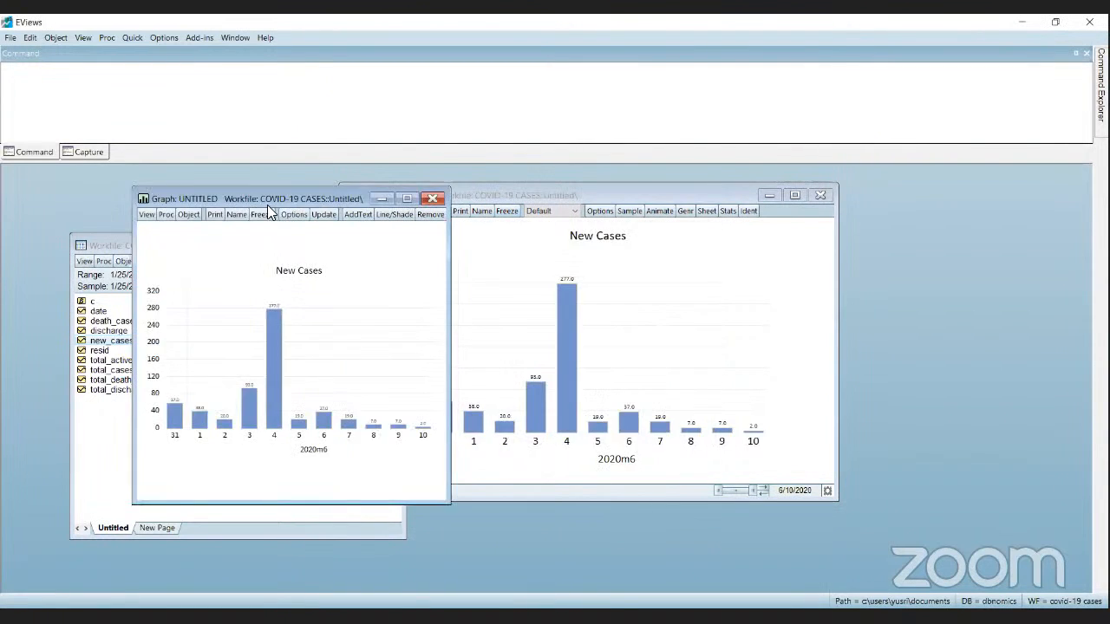
left_click_drag(266, 194, 540, 208)
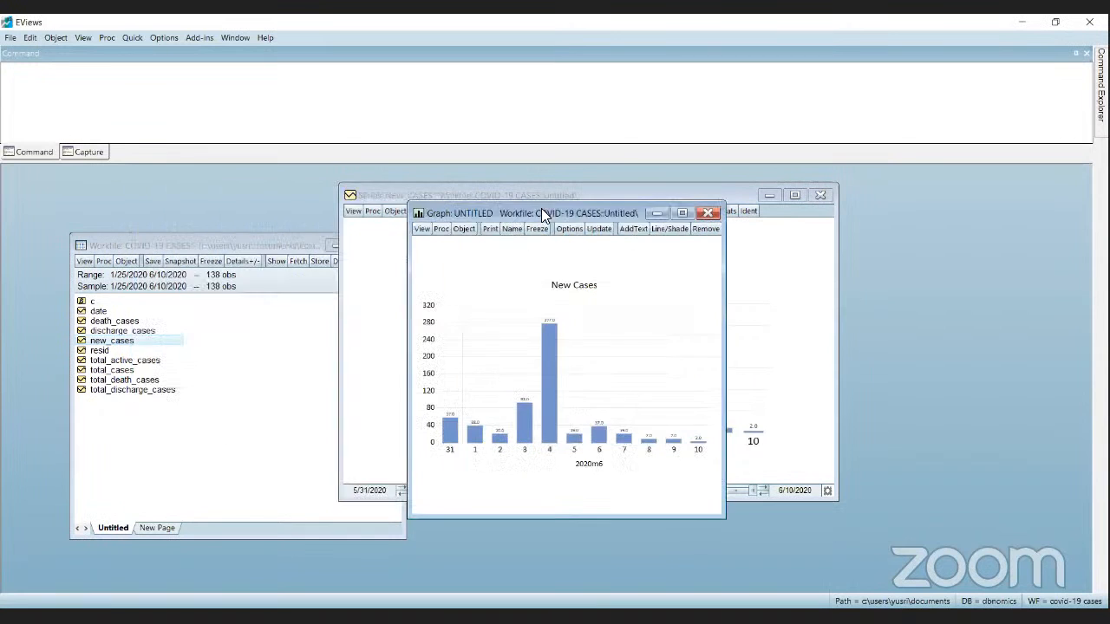
right_click(548, 361)
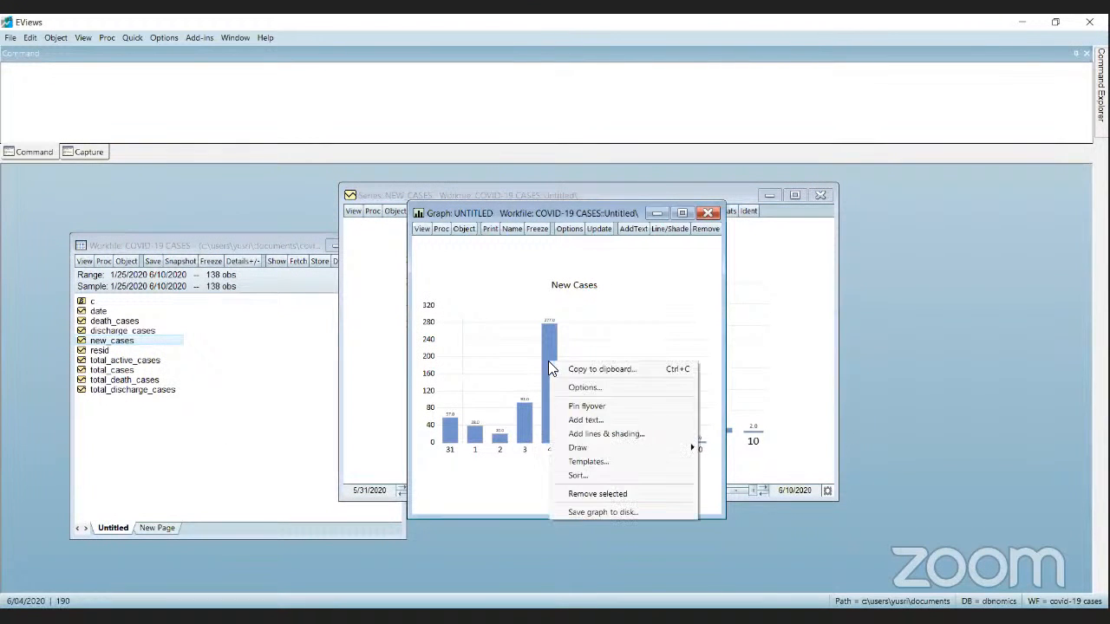
left_click(585, 433)
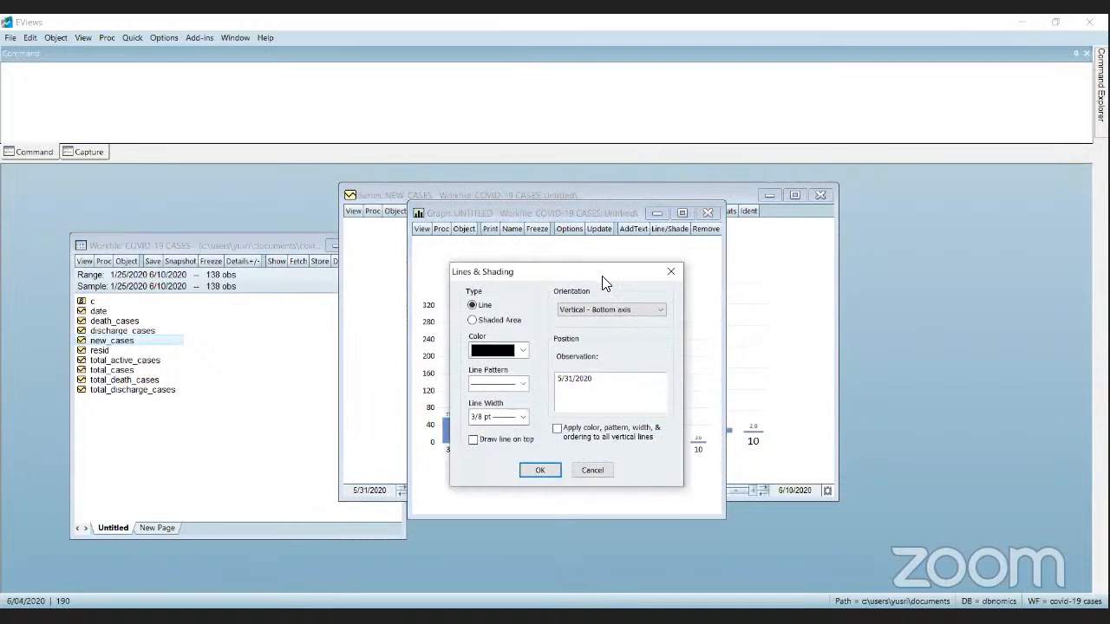
left_click_drag(598, 276, 808, 267)
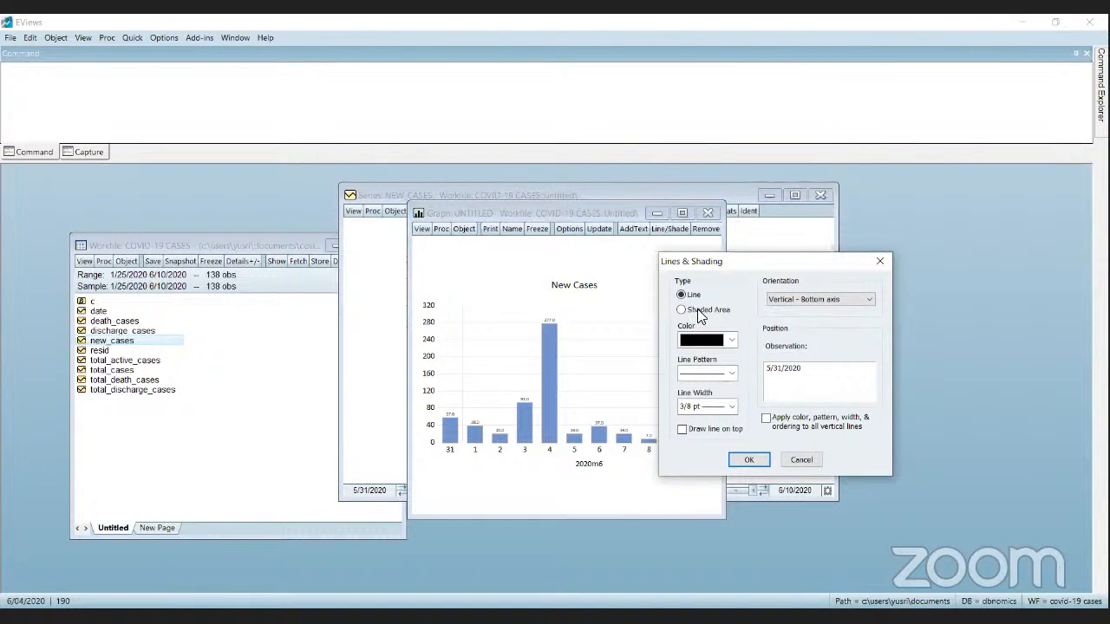
Step: Add a red vertical shaded area to the frozen graph using the sample string "if new_cases>200"
left_click(711, 310)
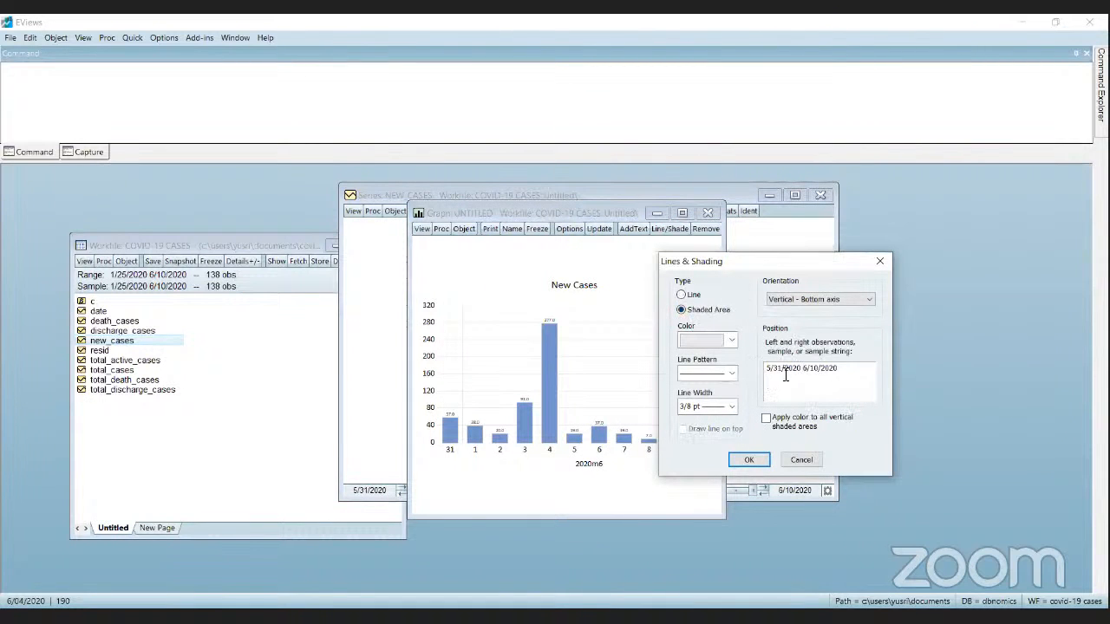
left_click(710, 341)
left_click(617, 306)
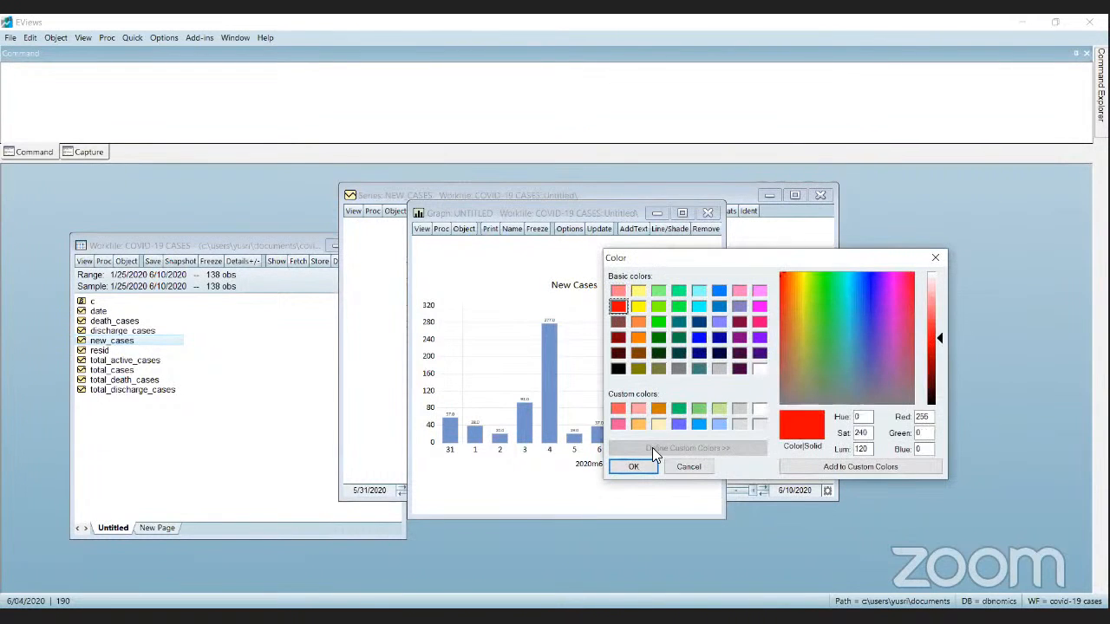
left_click(633, 472)
triple_click(793, 368)
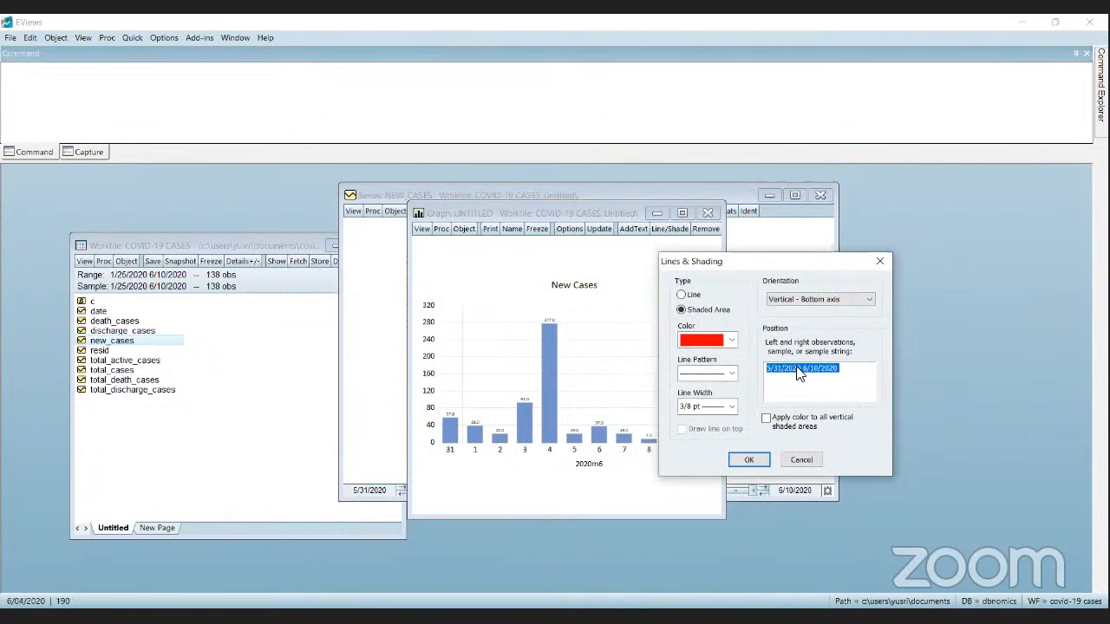
type("if")
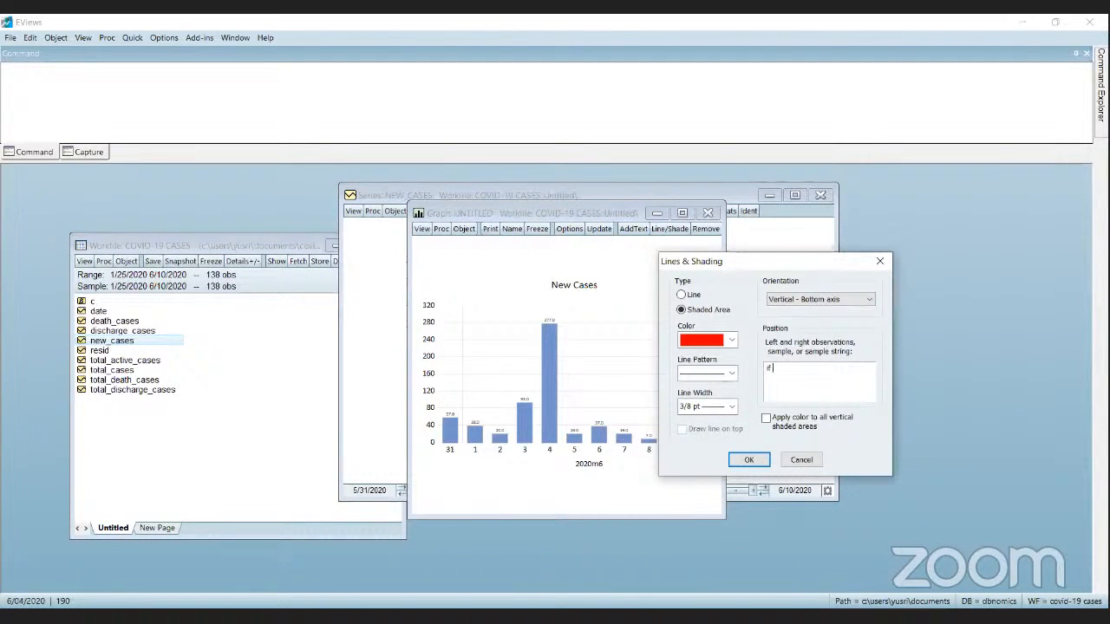
type(" new_cases")
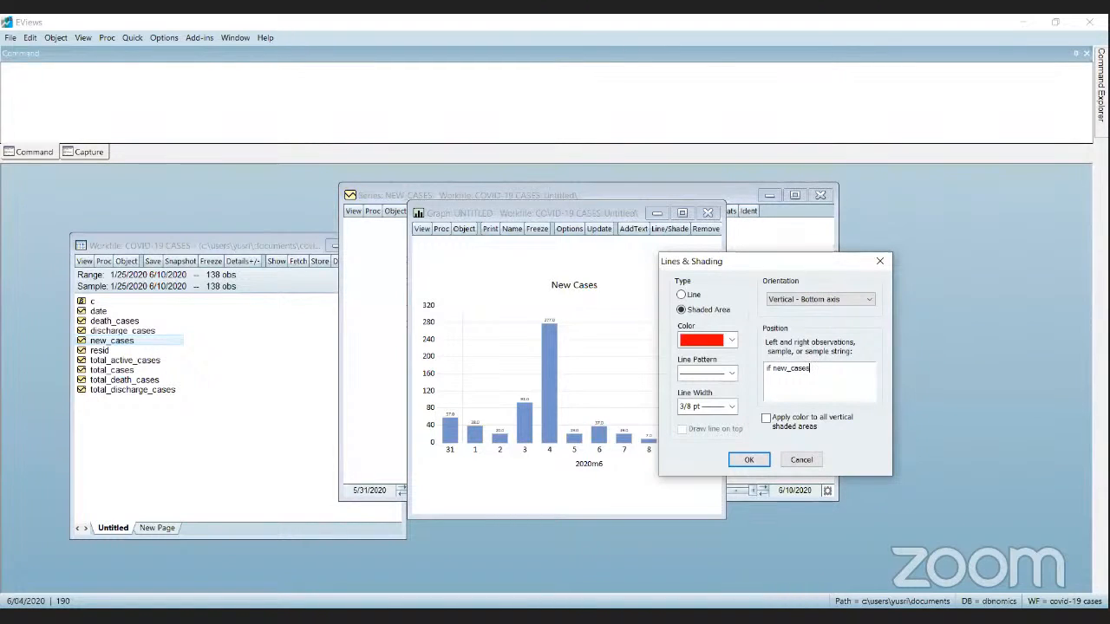
type(">200")
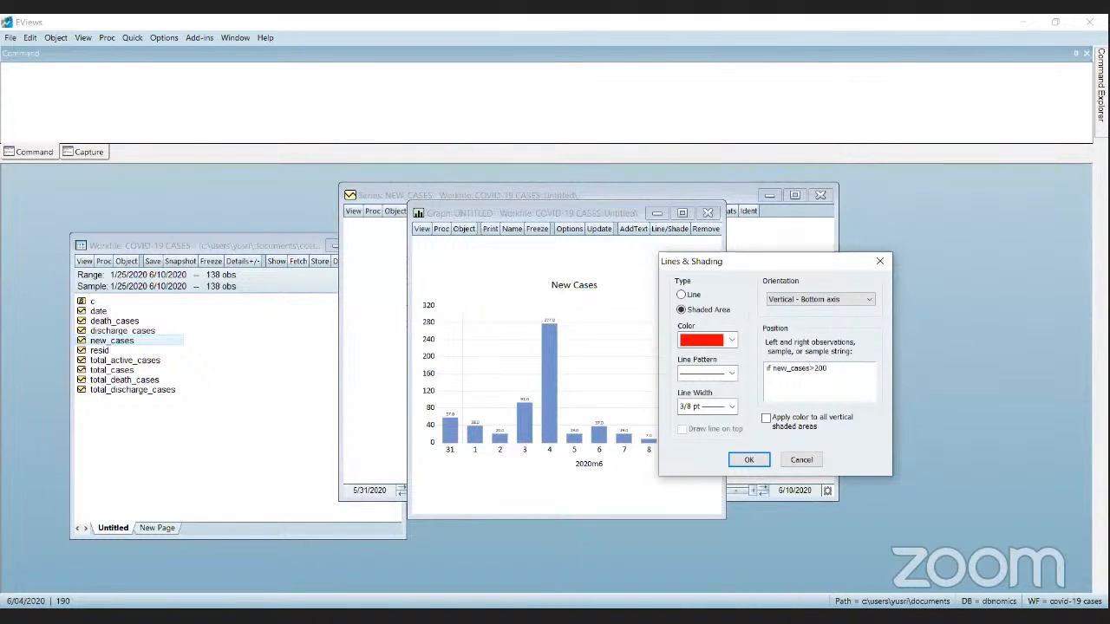
left_click(751, 463)
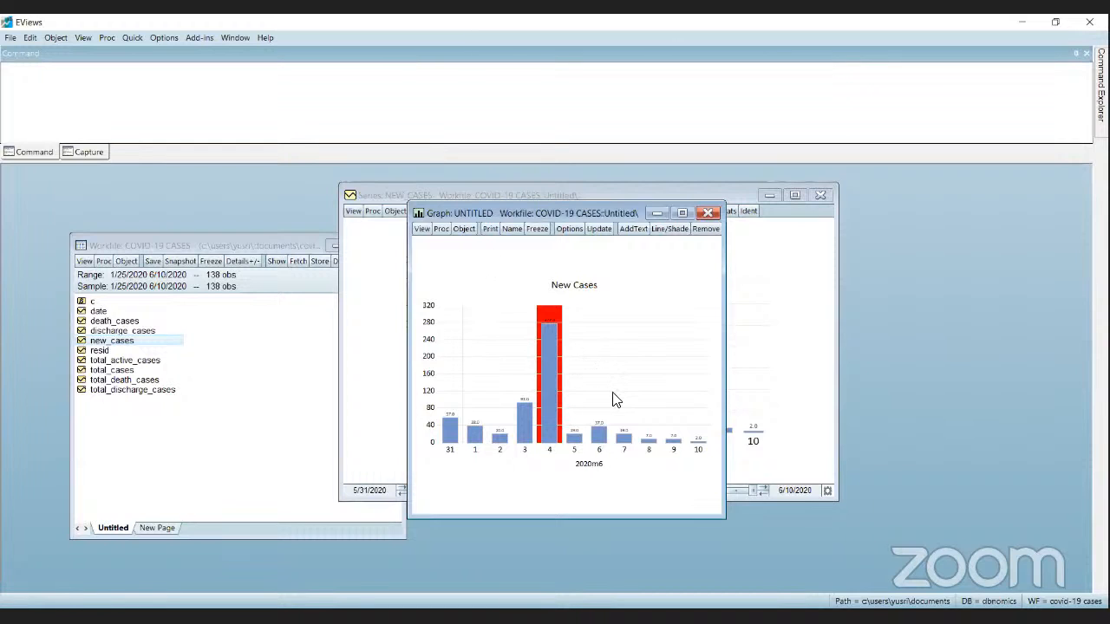
Step: Open the lines and shading settings for the frozen new_cases graph and choose red for a new line
right_click(548, 355)
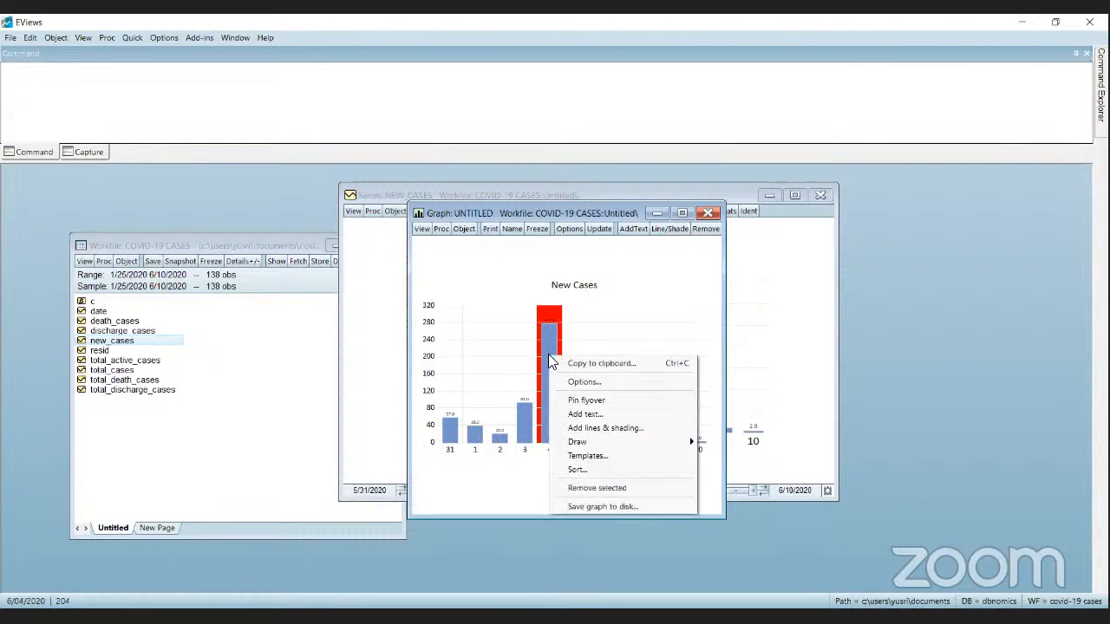
left_click(605, 428)
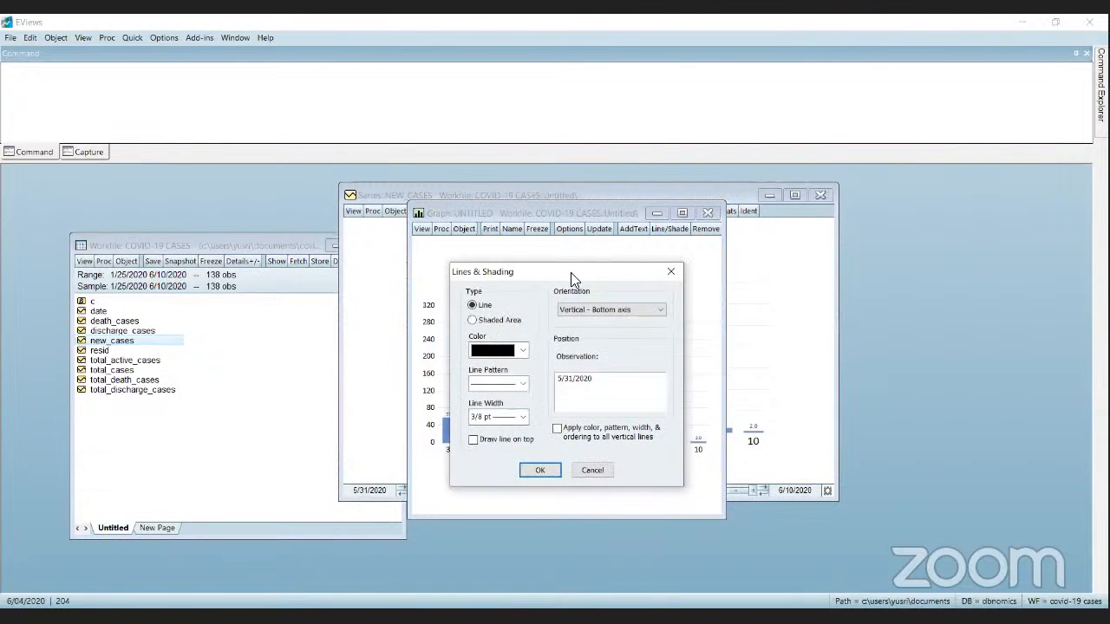
left_click_drag(571, 280, 711, 265)
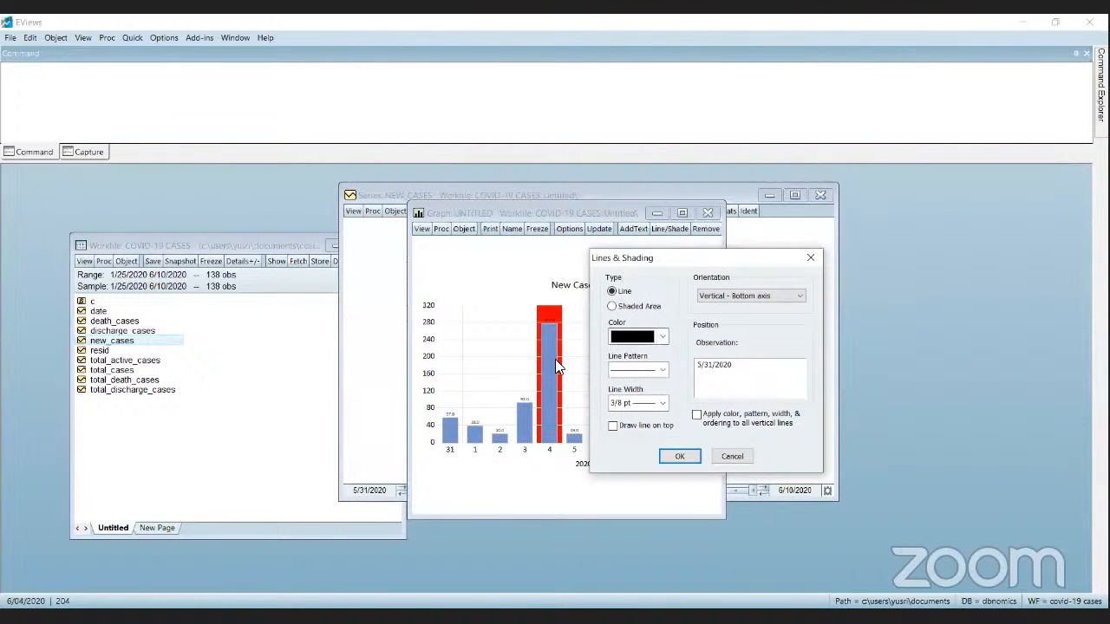
left_click(637, 336)
left_click(549, 302)
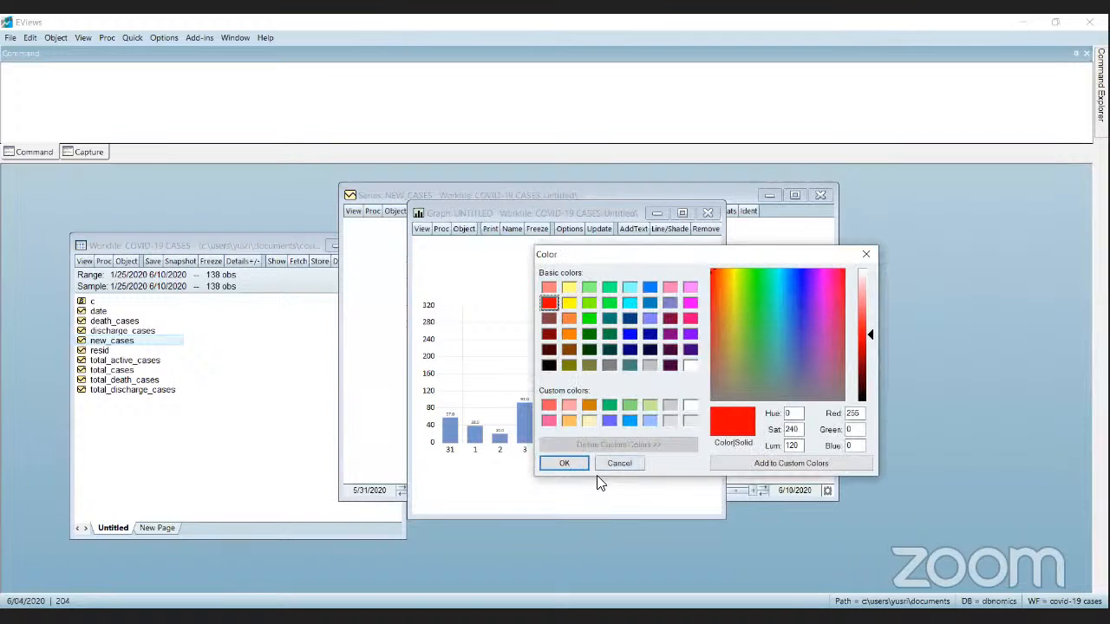
left_click(564, 465)
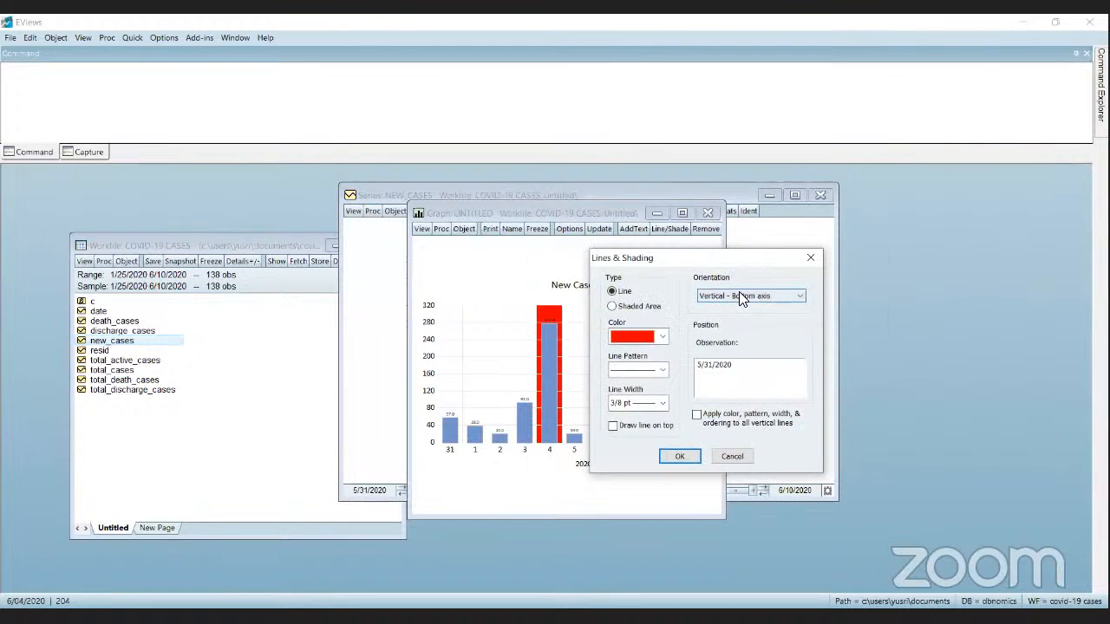
Step: Try to place the red vertical line with the condition "if new_cases>200", clear the position entry and cancel the settings
left_click(739, 296)
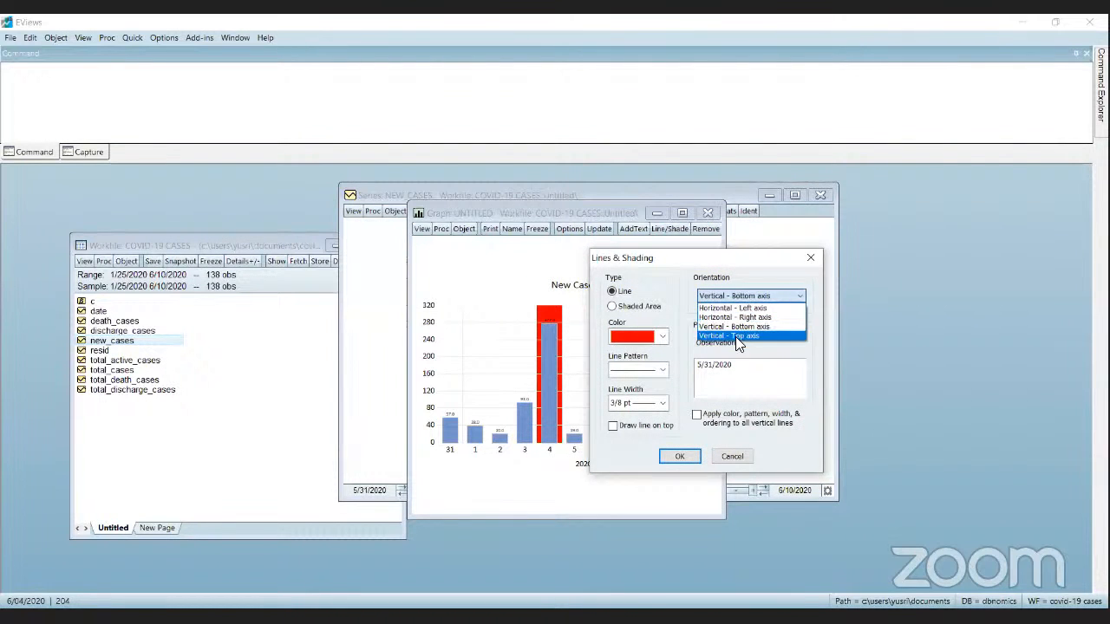
left_click(730, 364)
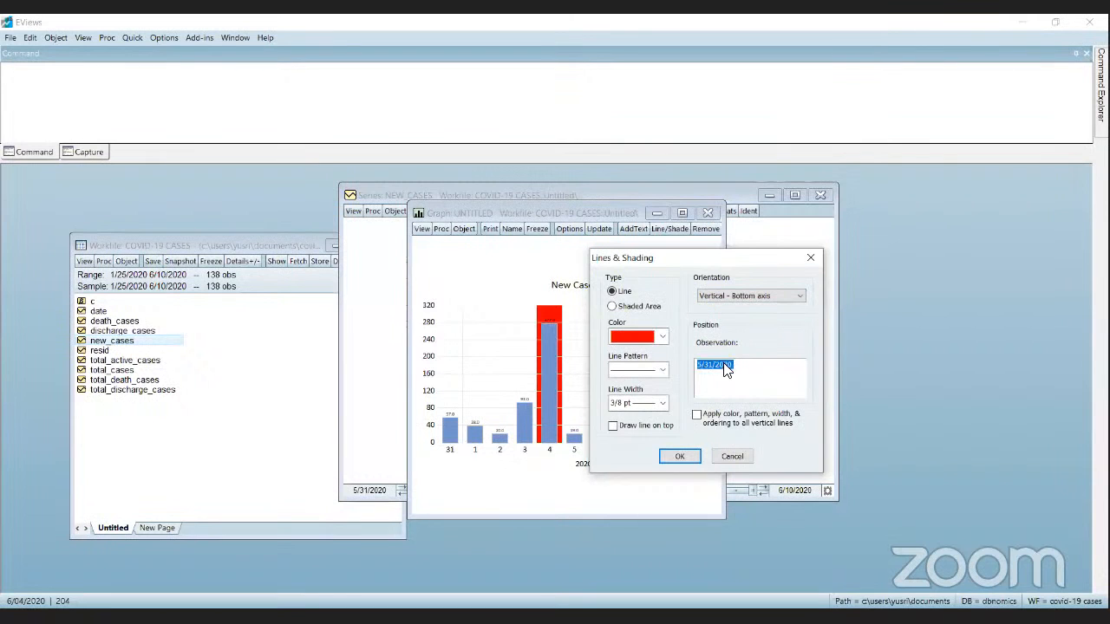
type("6/")
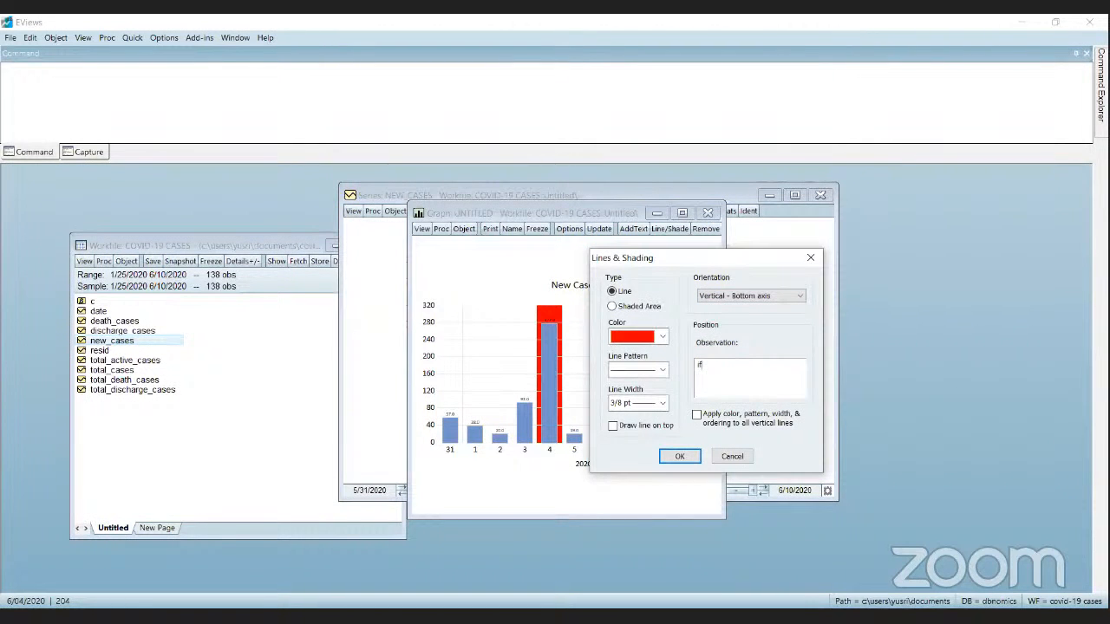
type("_cases>200")
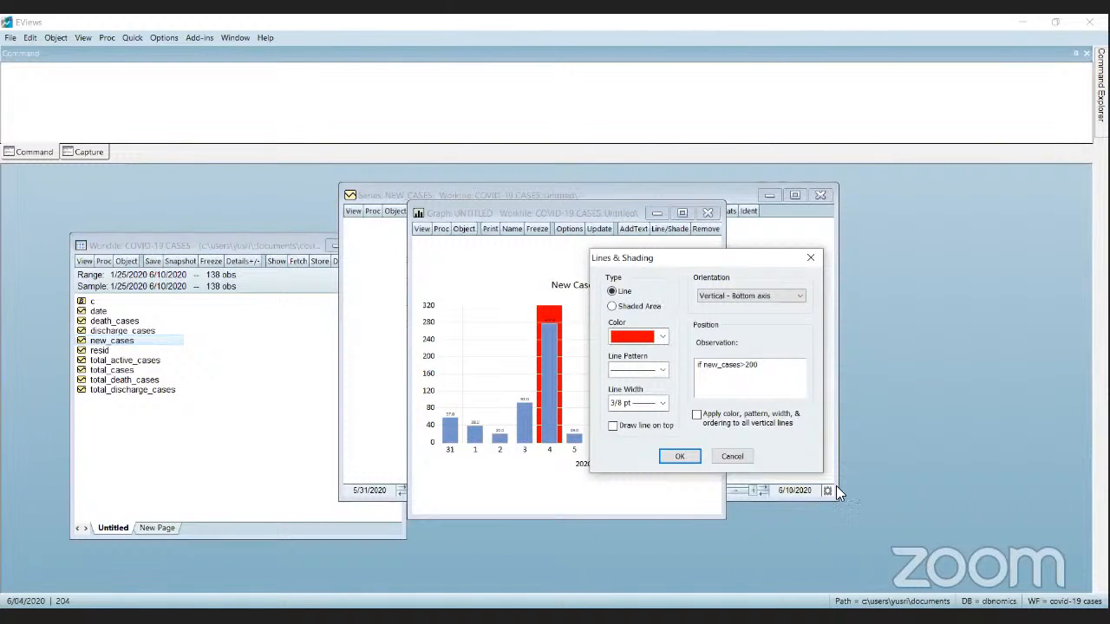
left_click(667, 457)
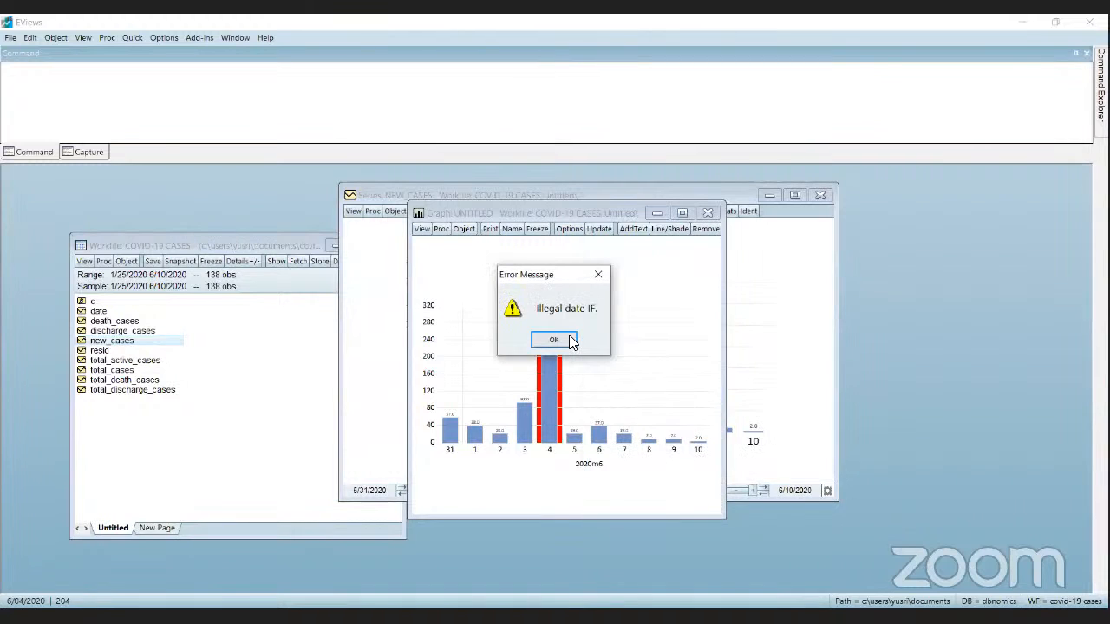
left_click(549, 338)
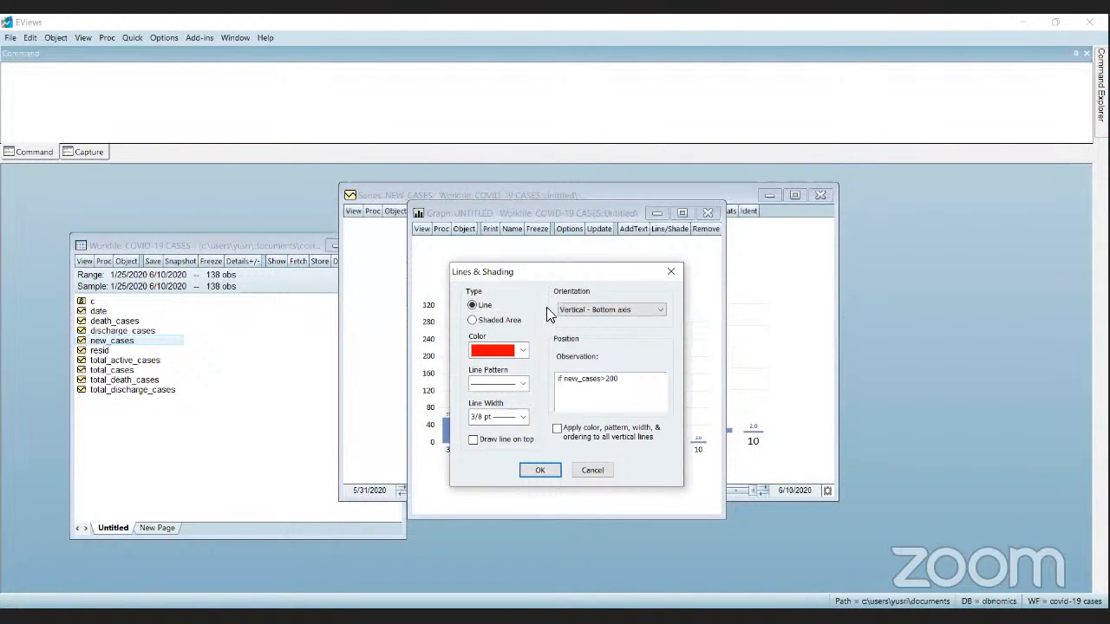
left_click_drag(522, 274, 646, 261)
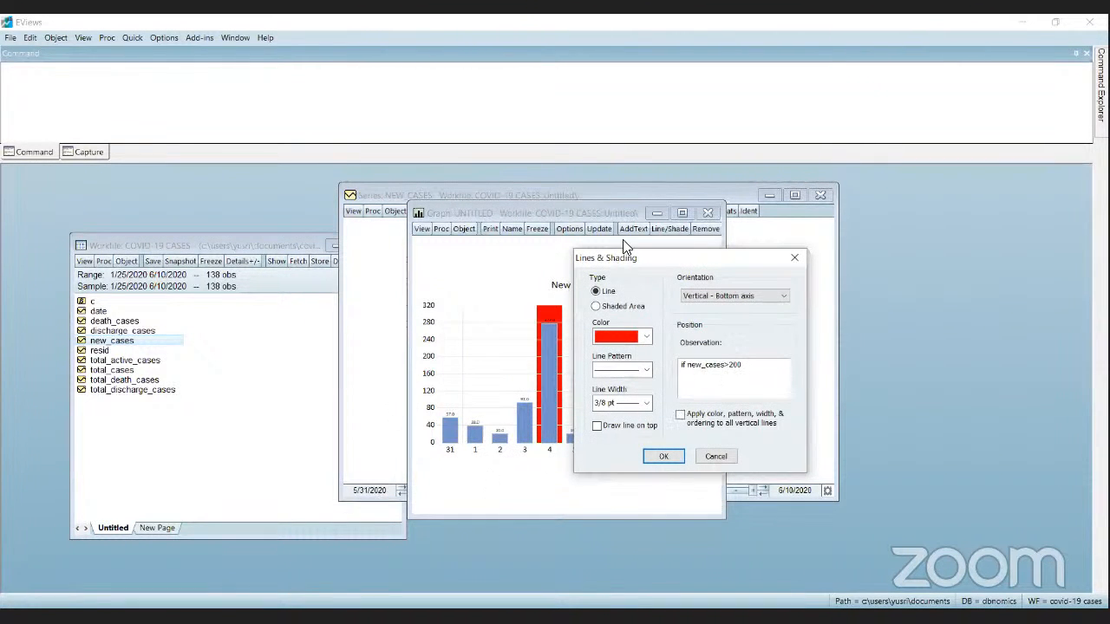
triple_click(714, 365)
key("BackSpace")
left_click(732, 458)
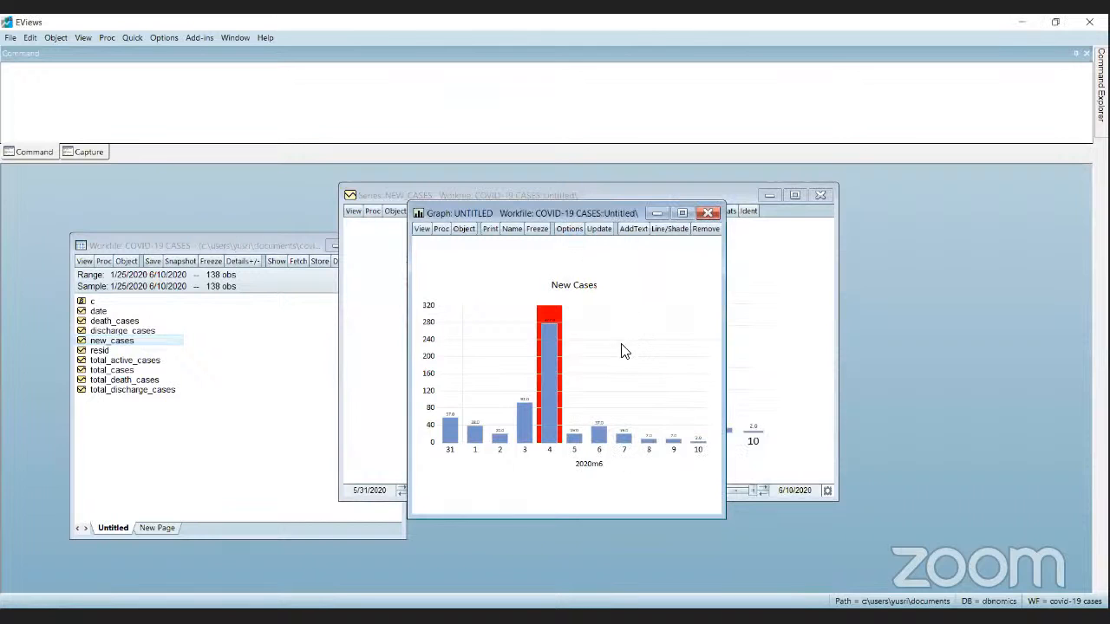
Step: Set up a new vertical line for the frozen graph, checking the available line patterns and setting the width to 2.5 pt
right_click(520, 375)
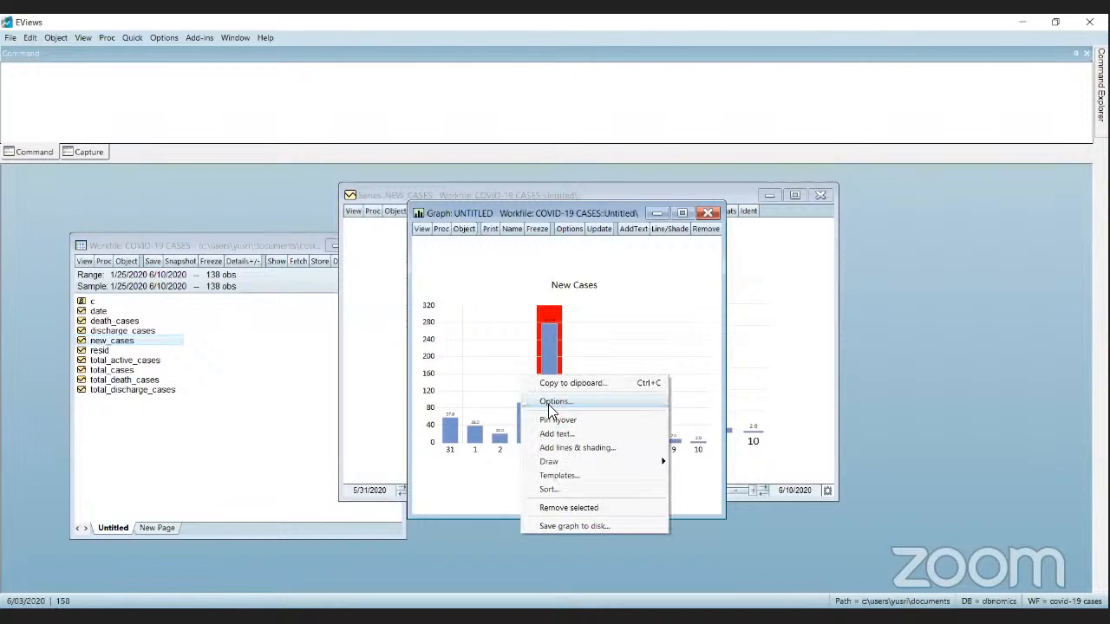
left_click(574, 449)
left_click_drag(581, 275, 631, 284)
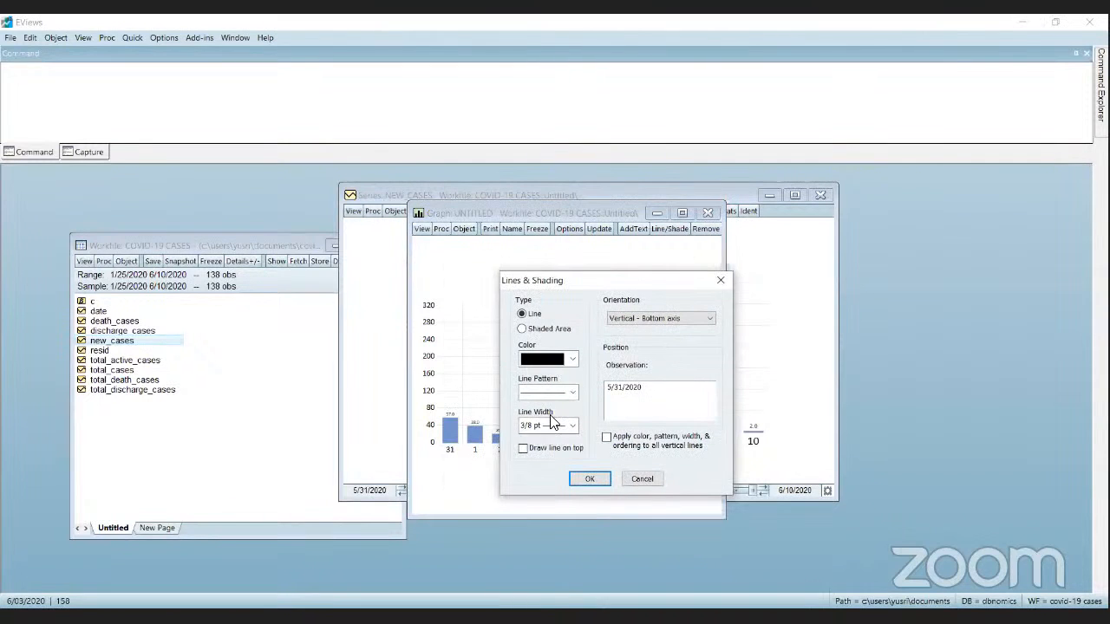
left_click(573, 392)
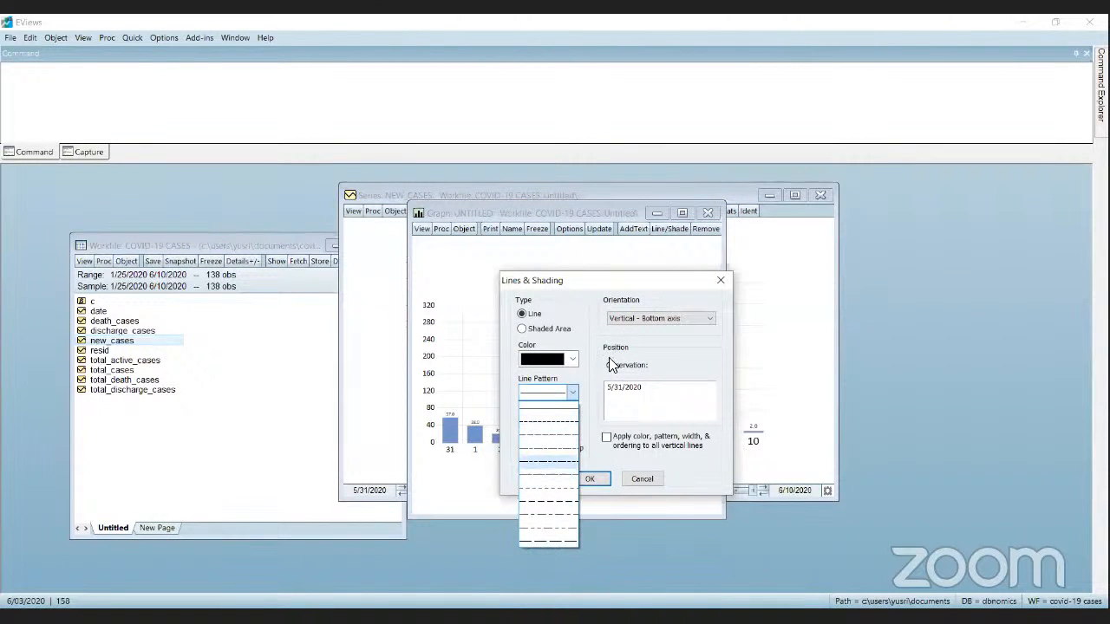
left_click(560, 397)
left_click(571, 425)
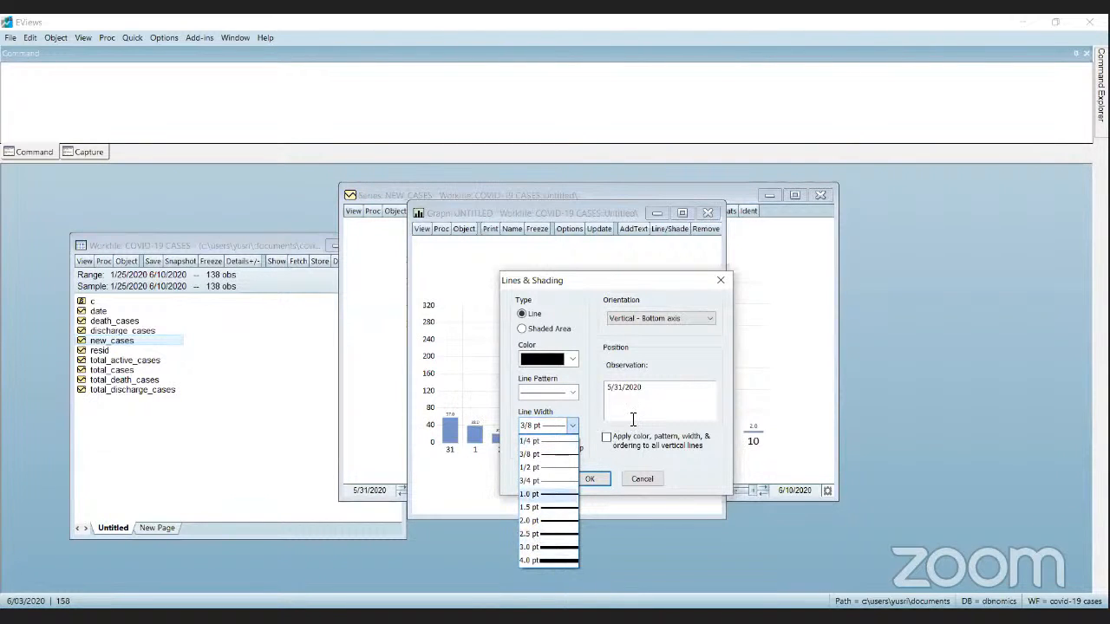
left_click(602, 411)
left_click(575, 429)
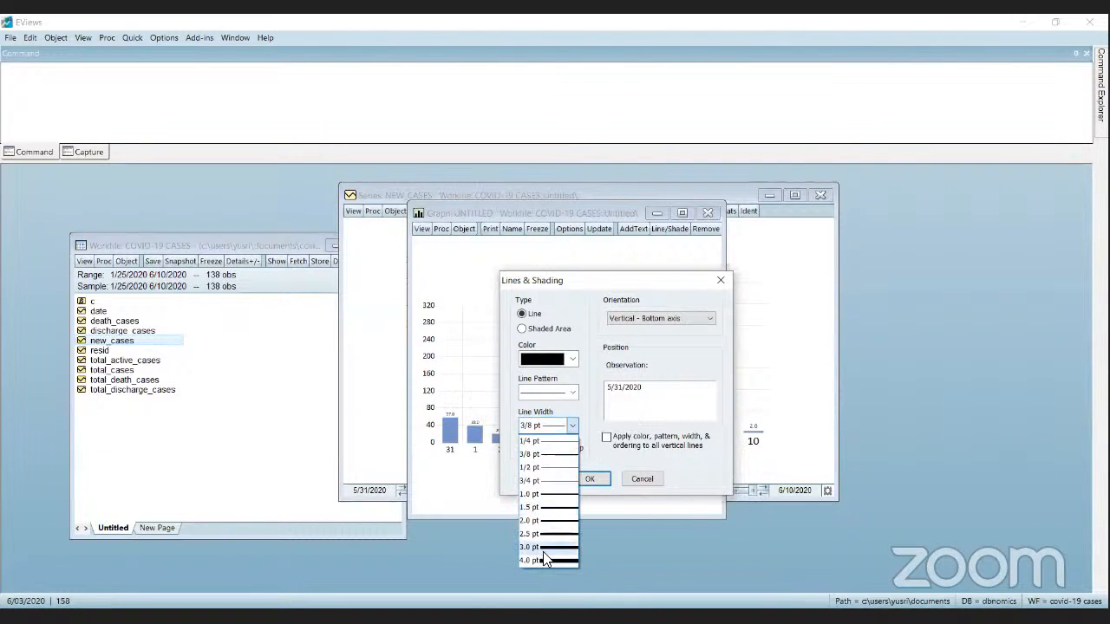
left_click(556, 533)
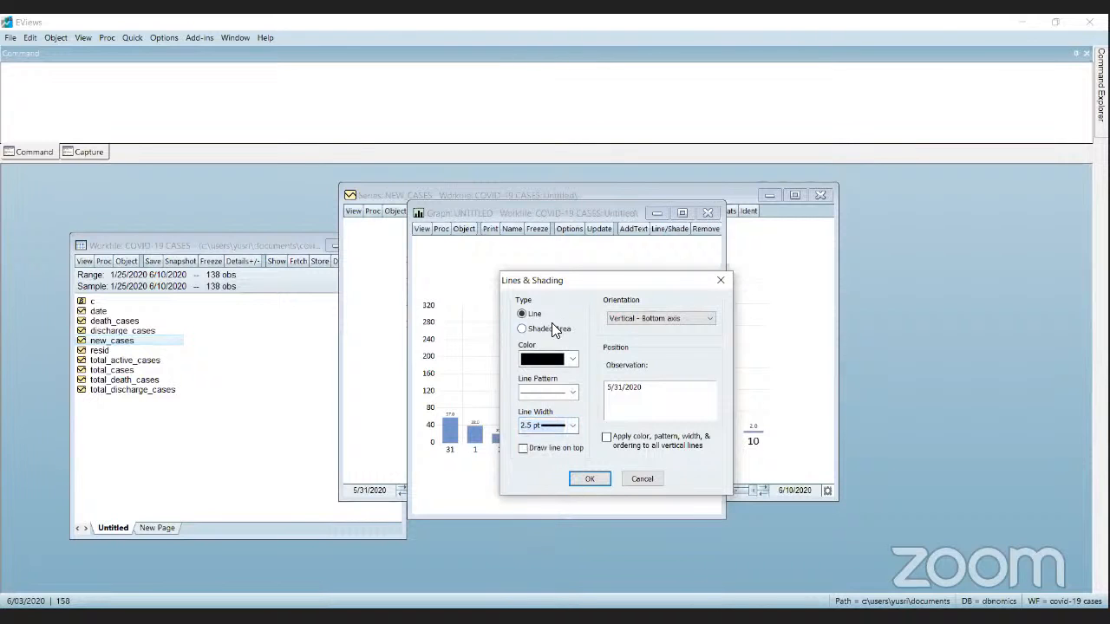
Step: Color the new vertical line red and add it to the graph at observation 5/31/2020
left_click(572, 359)
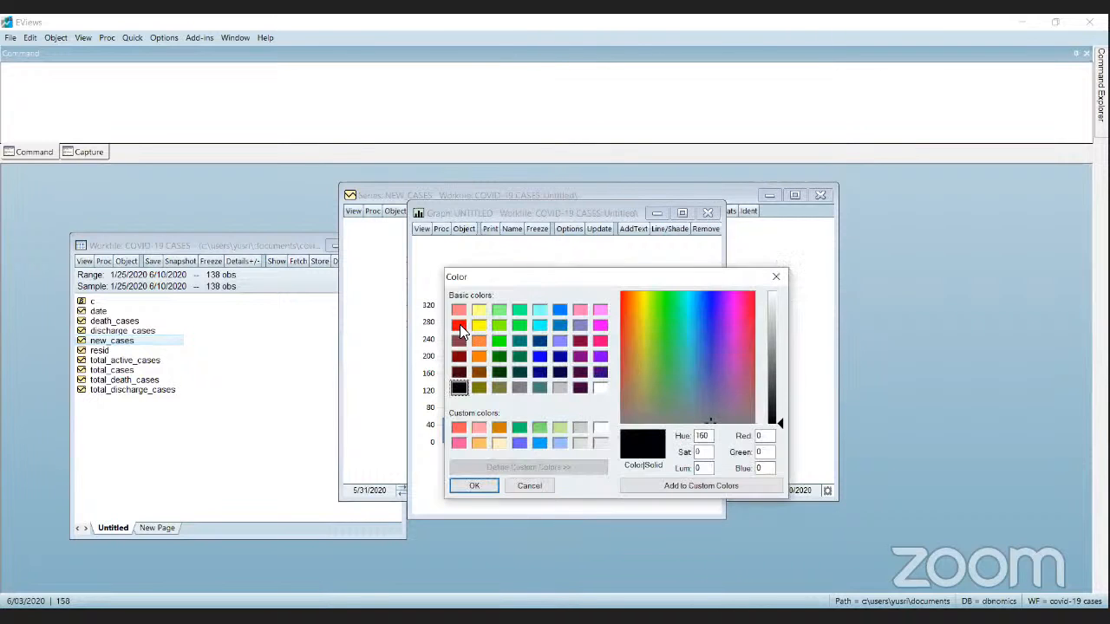
left_click(459, 325)
left_click(475, 486)
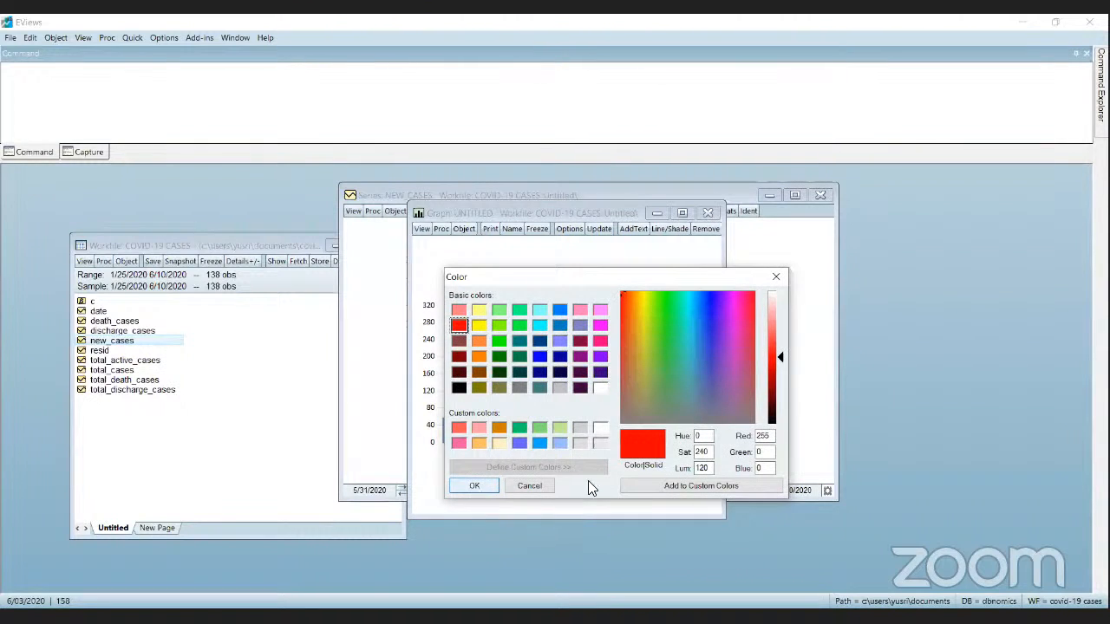
left_click(590, 482)
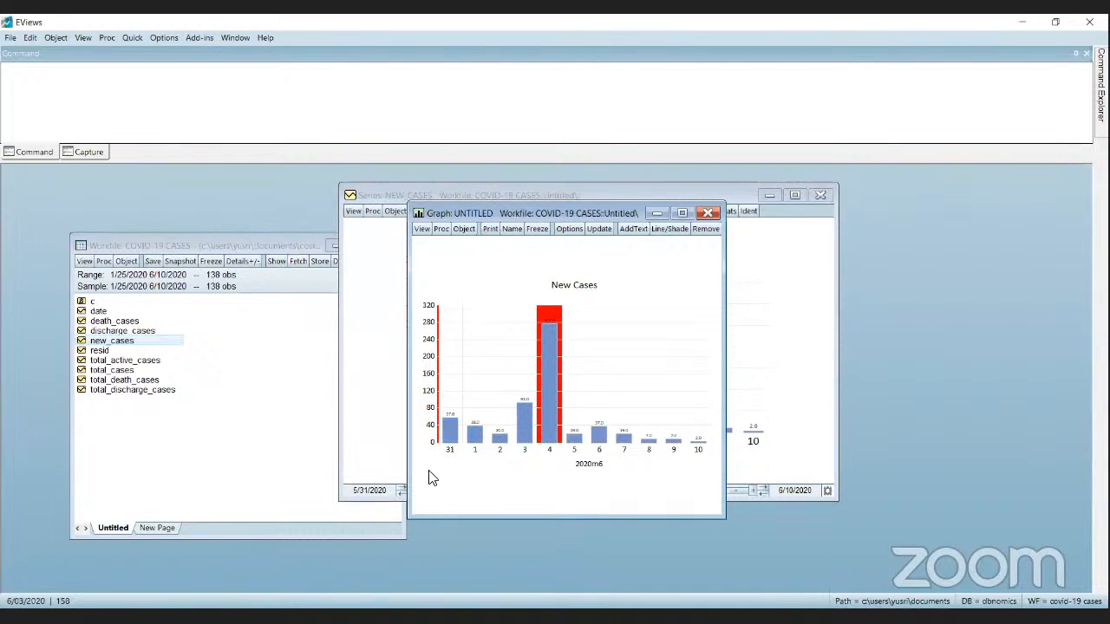
Step: Close the frozen new_cases graph and delete it without naming or storing it
right_click(479, 371)
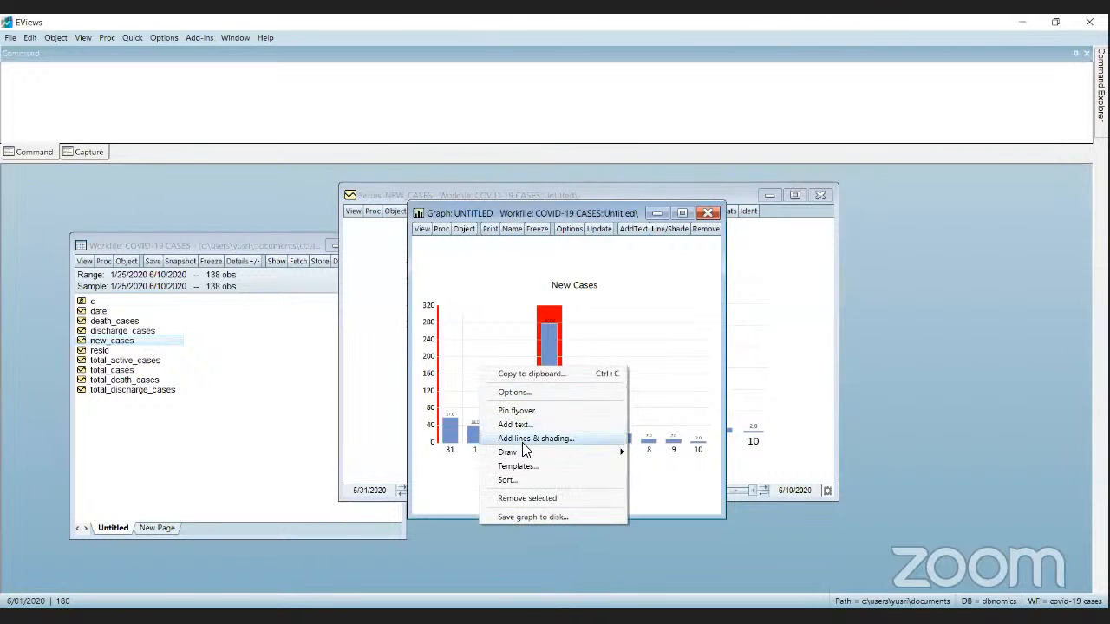
left_click(476, 299)
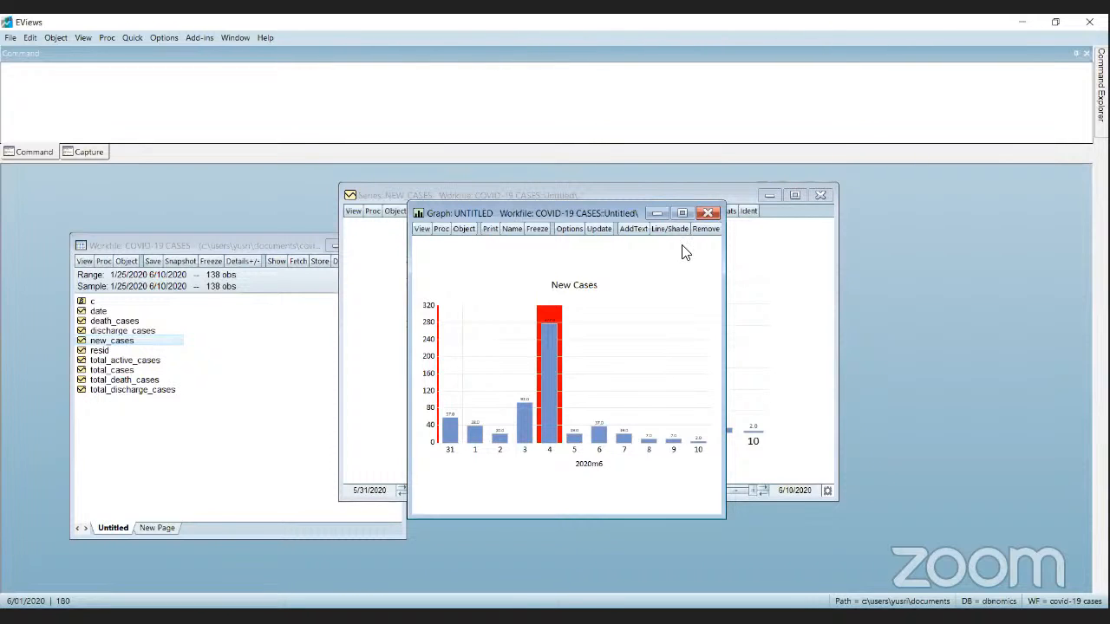
left_click(711, 217)
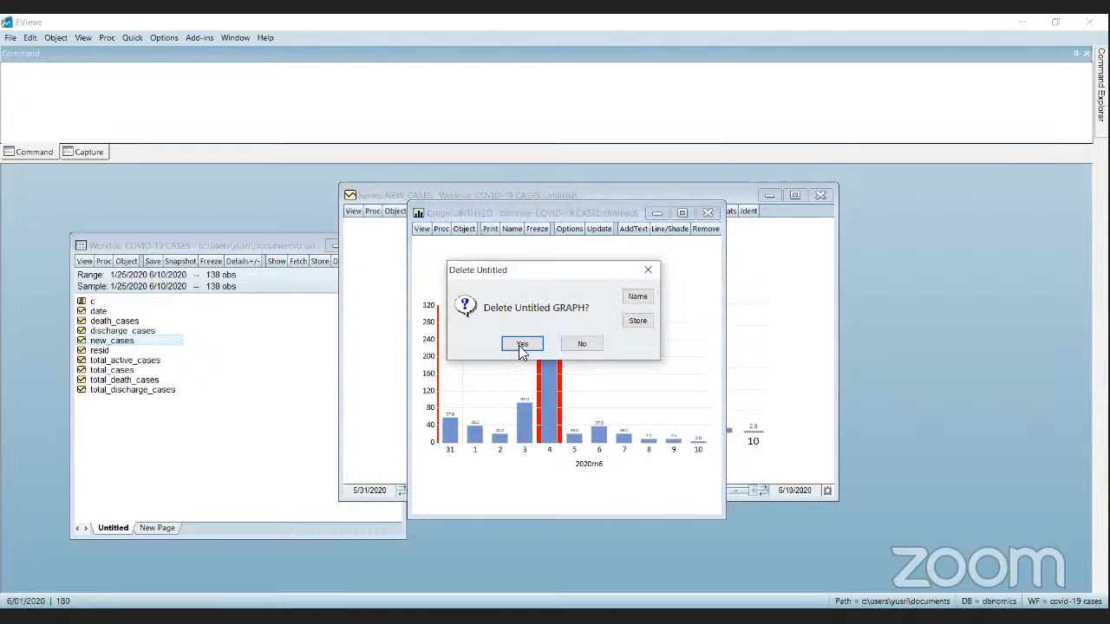
left_click(521, 344)
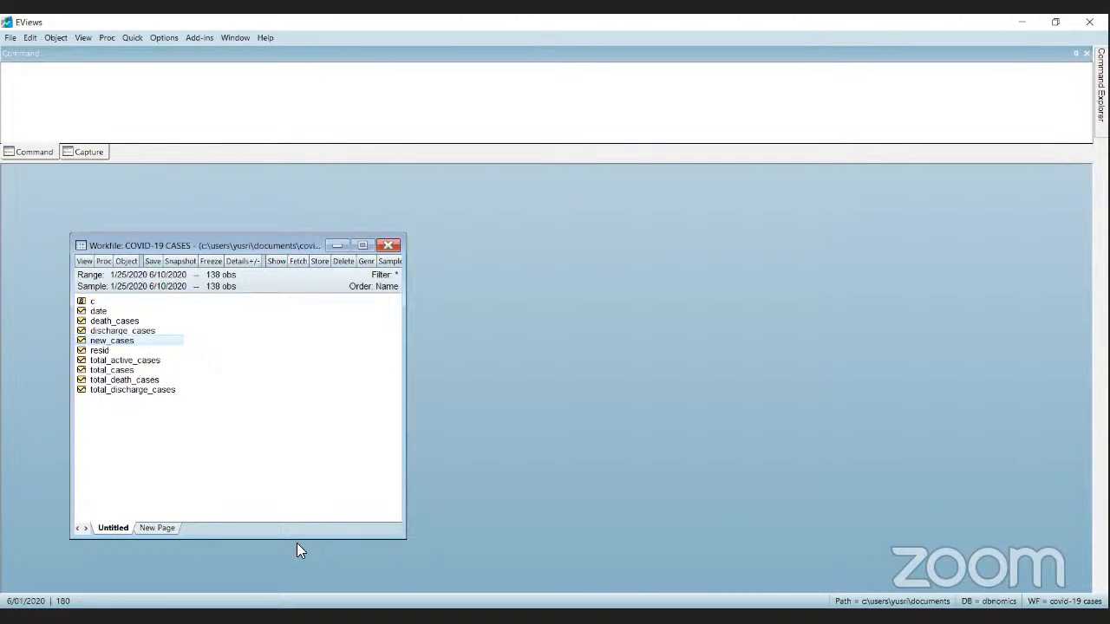
Step: Bring up the CA-POPULATION workfile and display its Panel page in a widened window
key("alt+Tab")
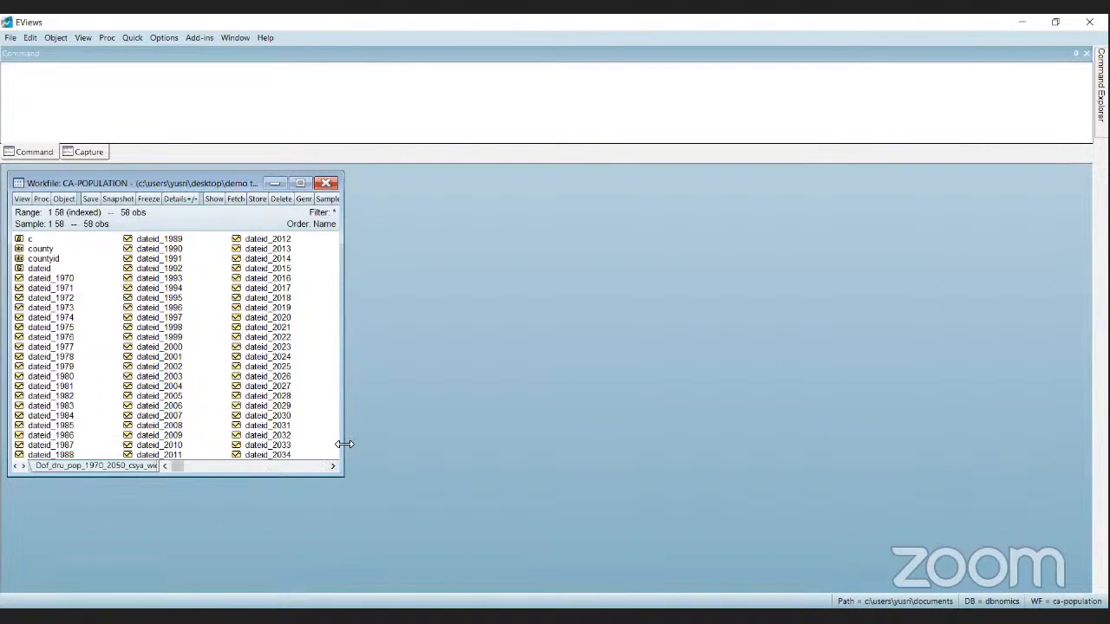
left_click_drag(344, 444, 573, 444)
left_click(183, 466)
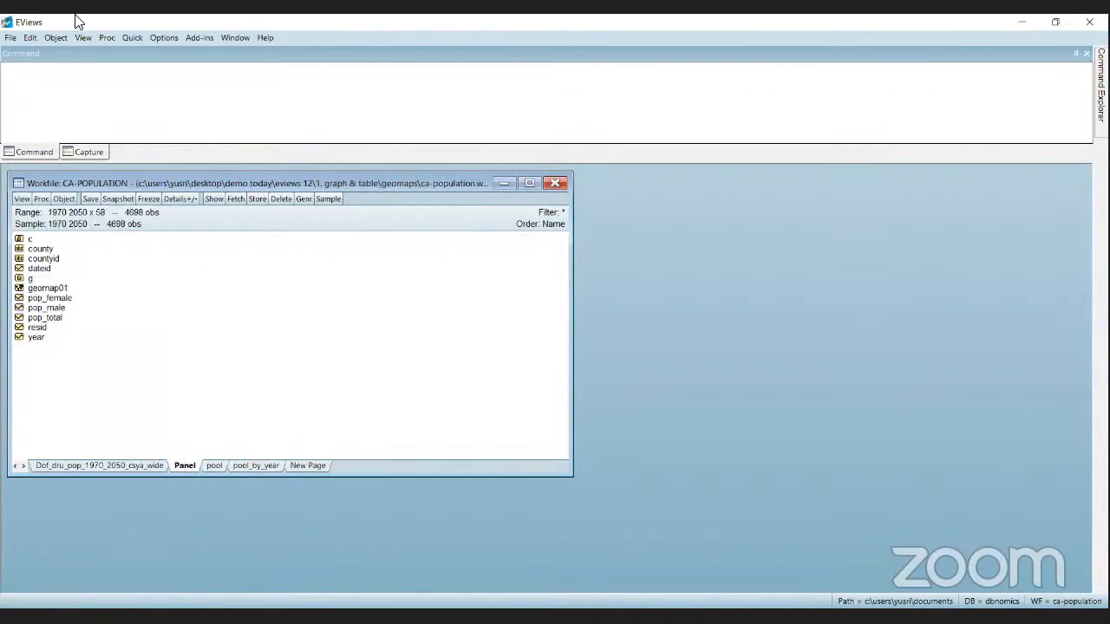
Step: Create a new untitled GeoMap object on the Panel page of the CA-POPULATION workfile
left_click(133, 39)
mouse_move(64, 38)
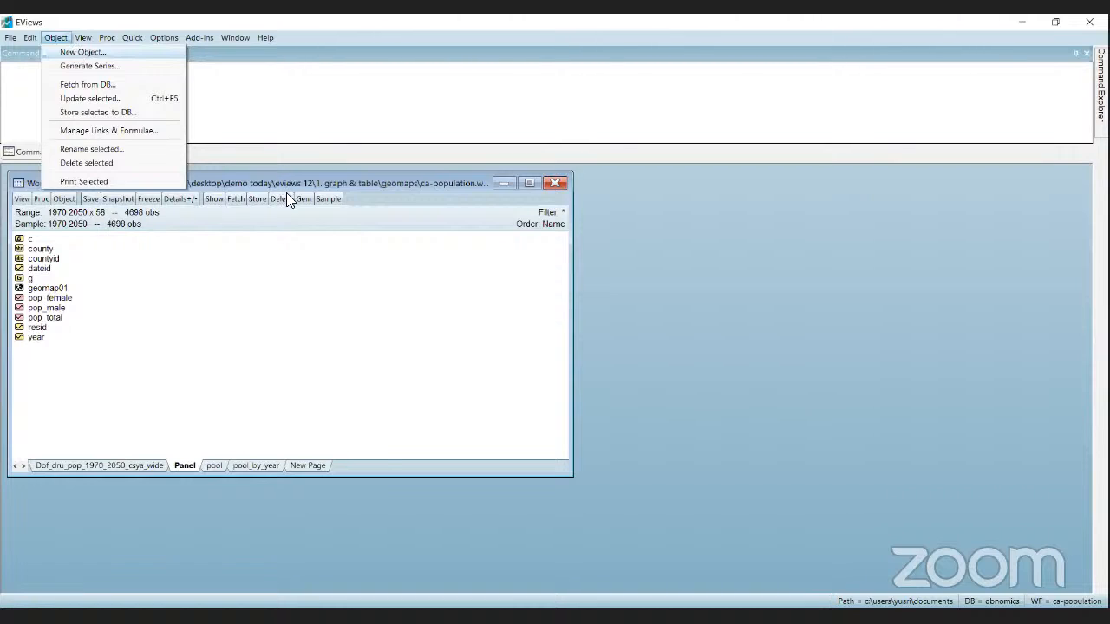
key("Return")
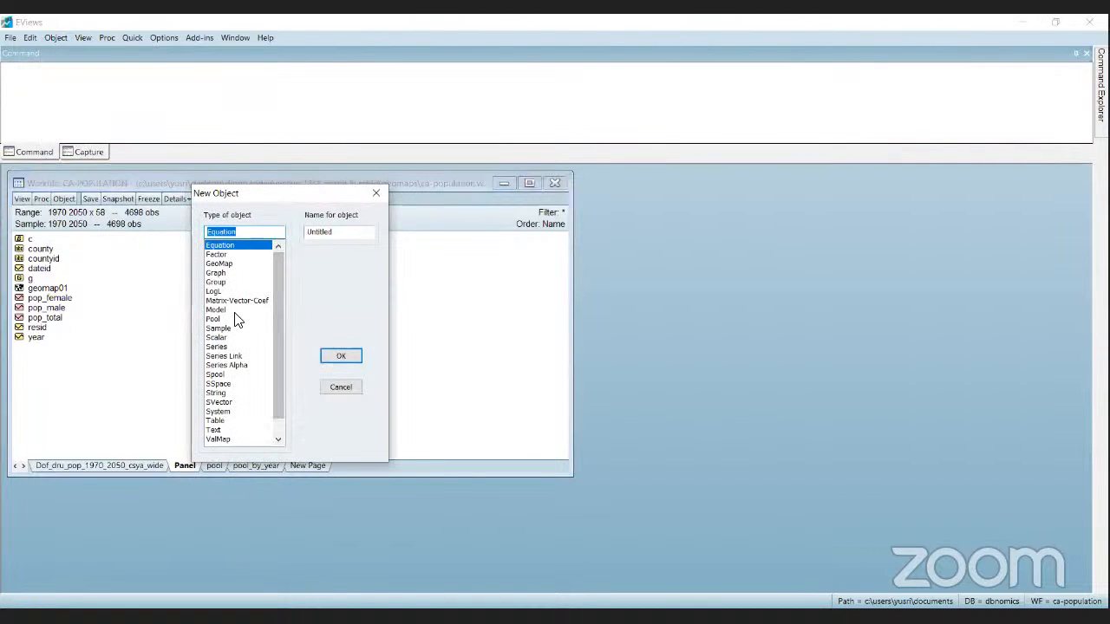
left_click(234, 264)
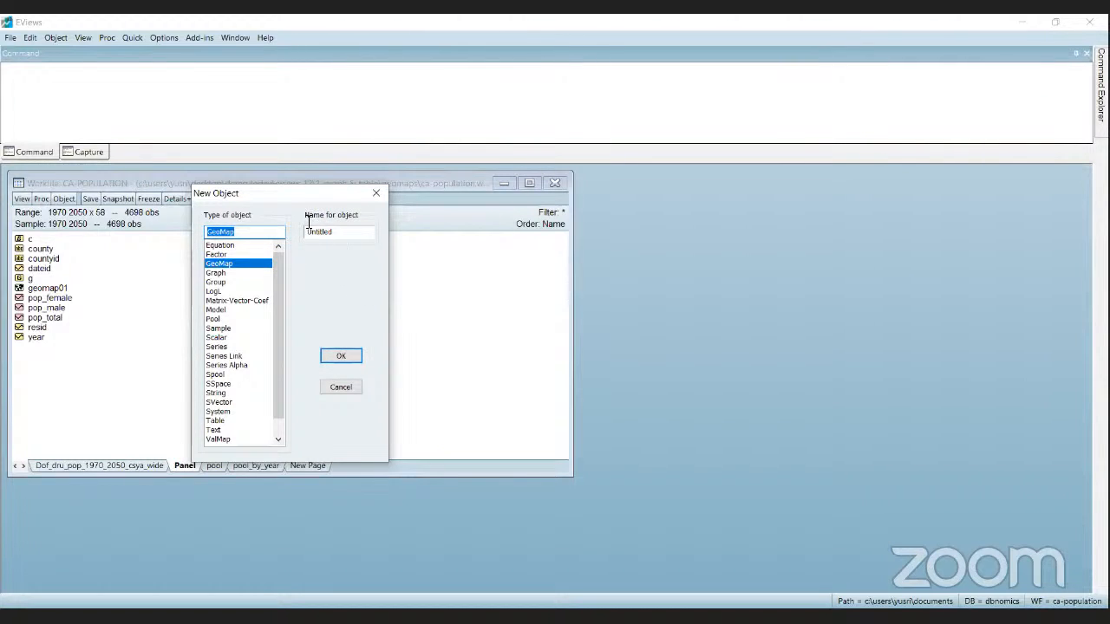
left_click(341, 355)
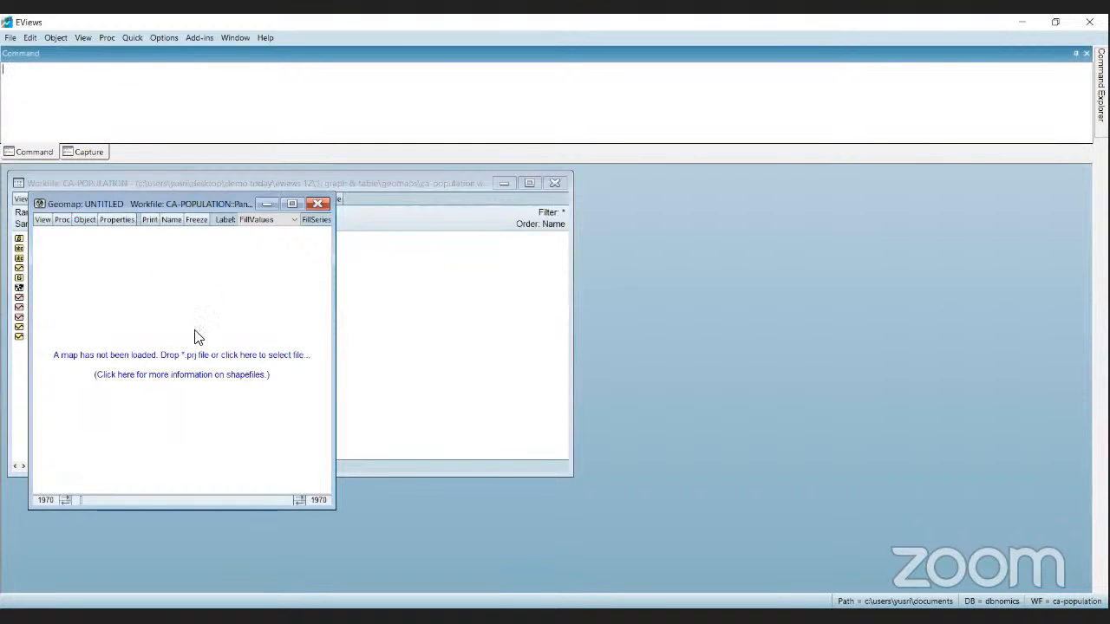
Step: Load the Cal_Cnty_RacePop.prj shapefile from the Cal_Cnty_RacePop folder inside EViews Geomap into the empty geomap
left_click(156, 355)
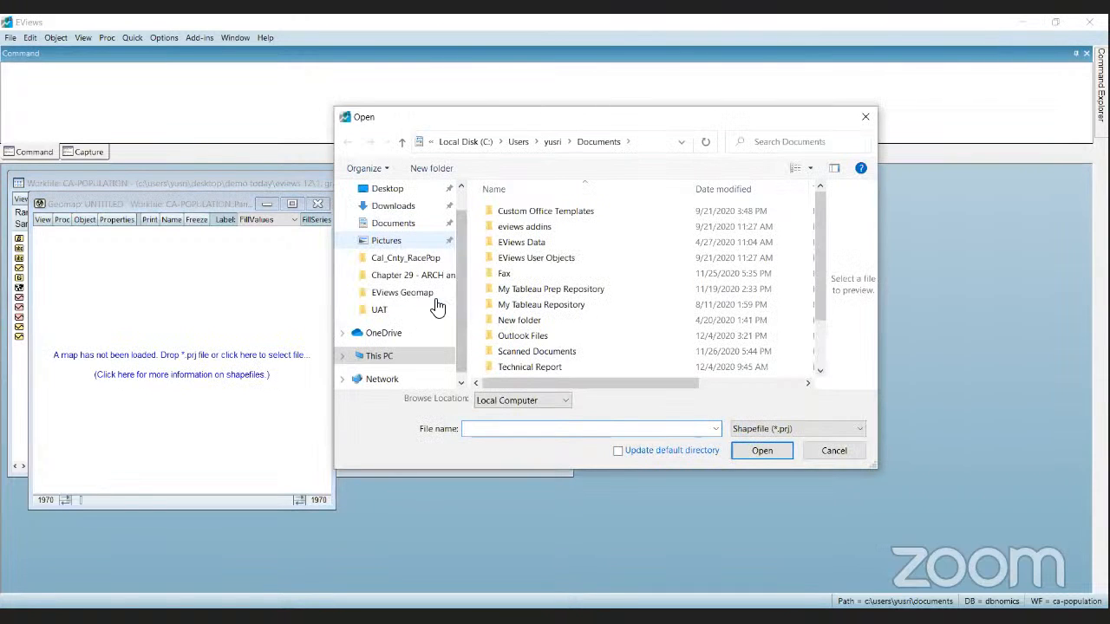
scroll(434, 285, "up", 1)
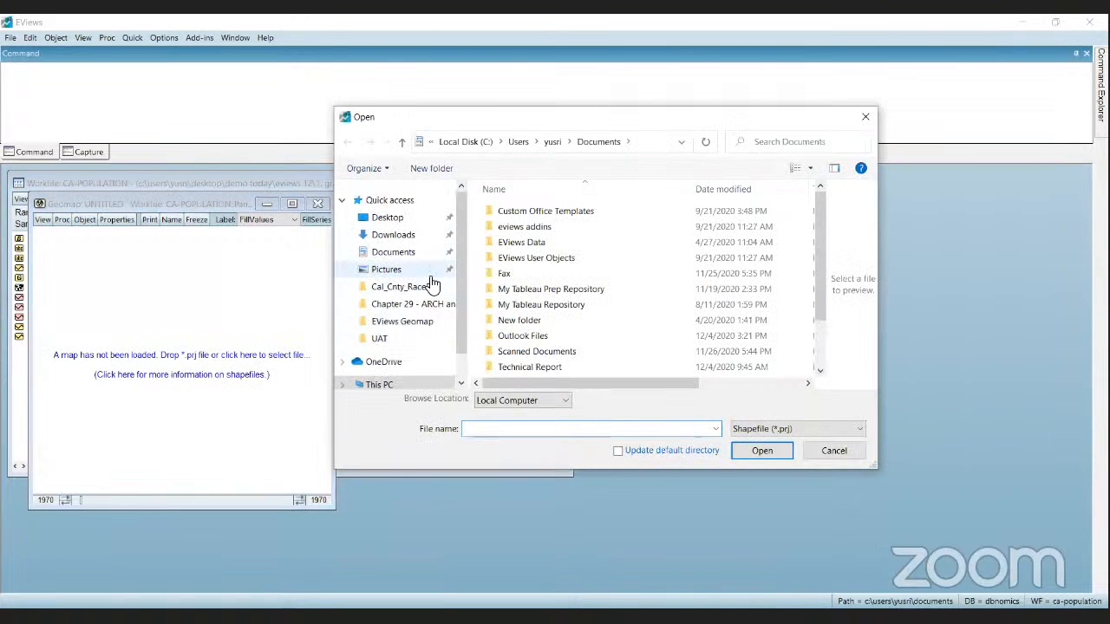
scroll(429, 303, "down", 1)
left_click(433, 293)
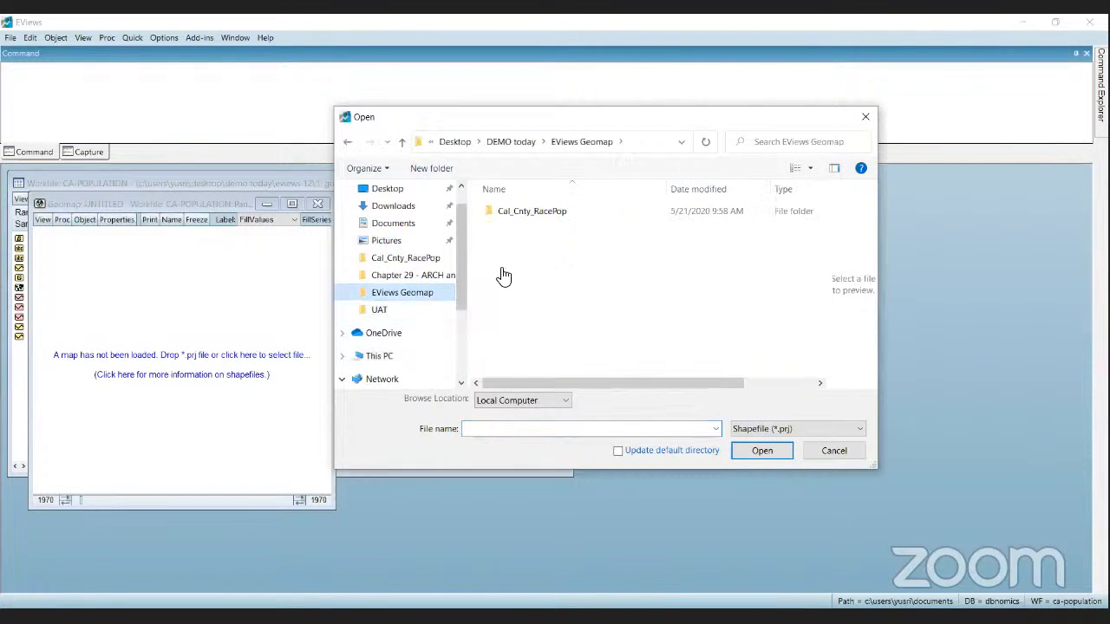
double_click(526, 217)
left_click(556, 217)
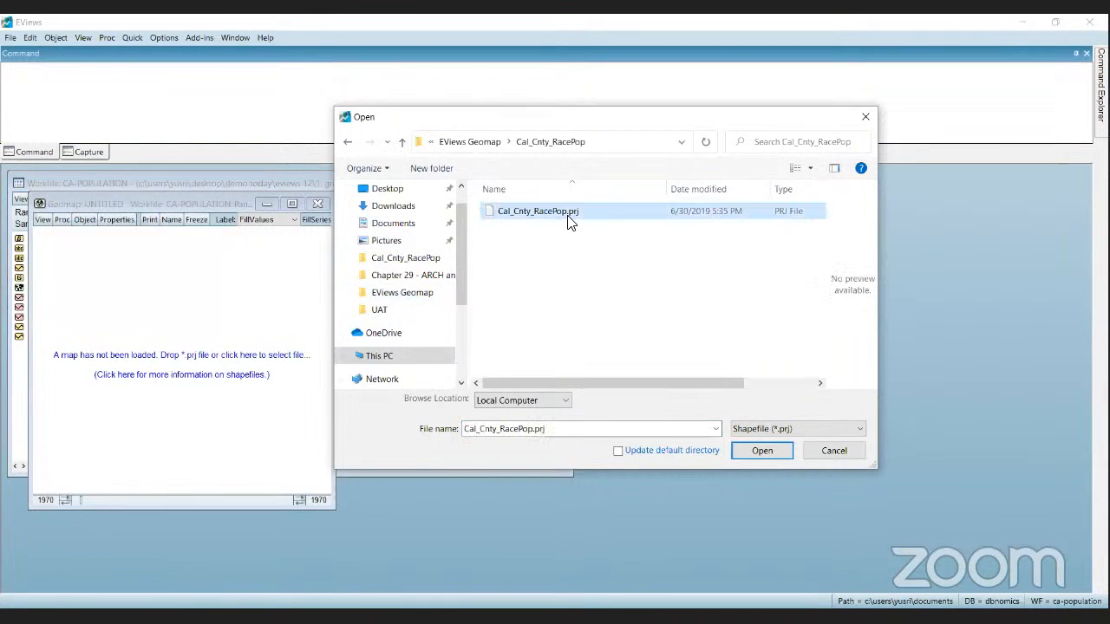
left_click(762, 452)
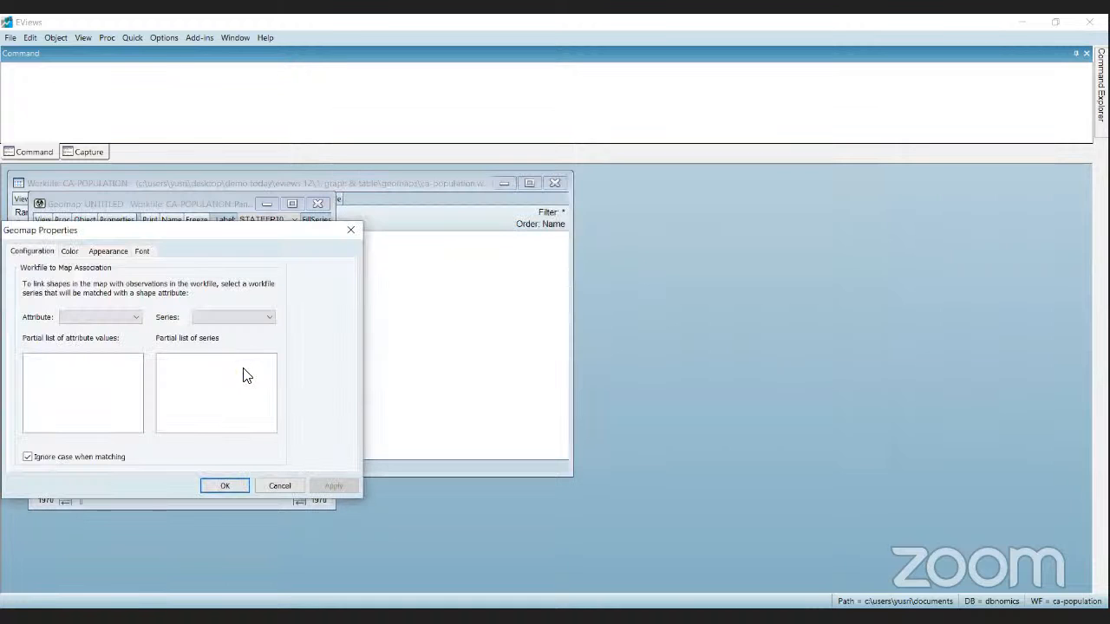
Step: Link the map shapes to the workfile by matching attribute NAME10 with the county series, and check the matched lists
left_click(105, 319)
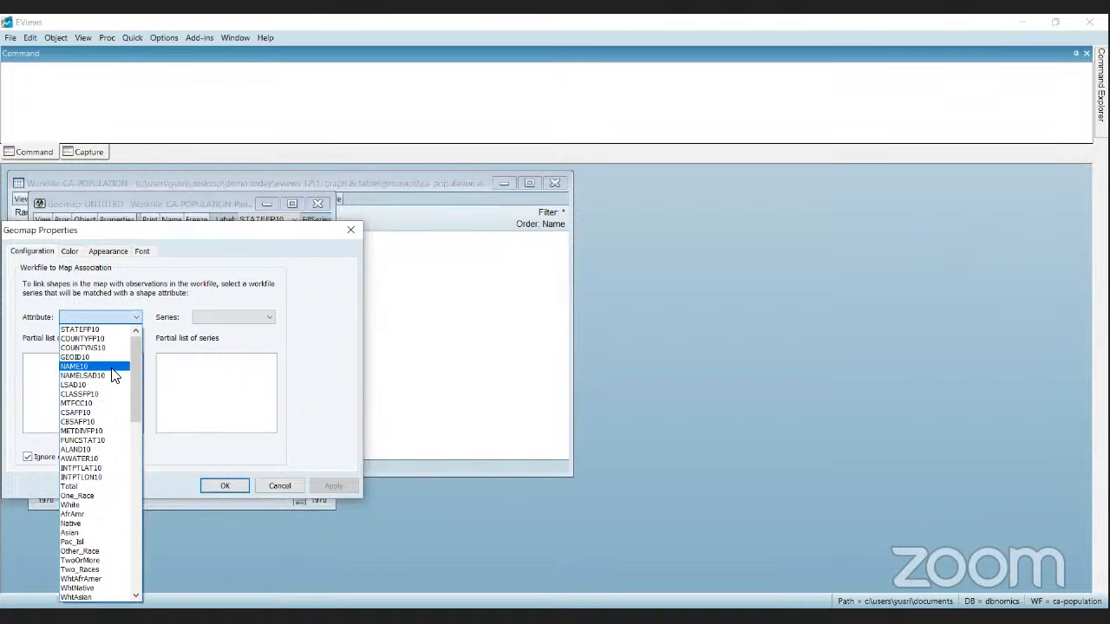
left_click(111, 367)
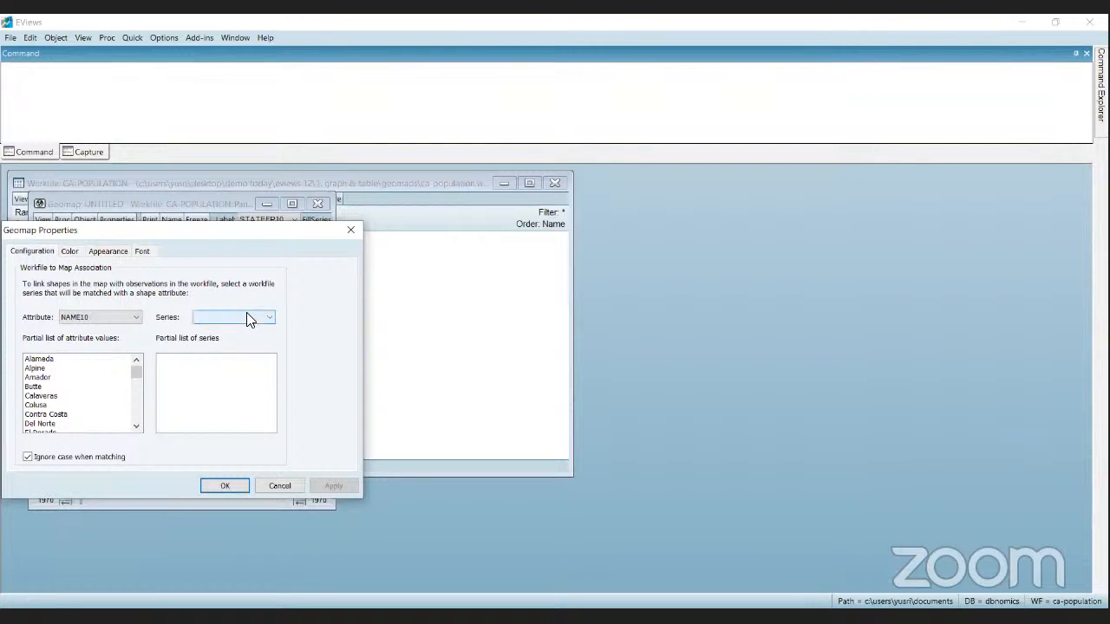
left_click(247, 315)
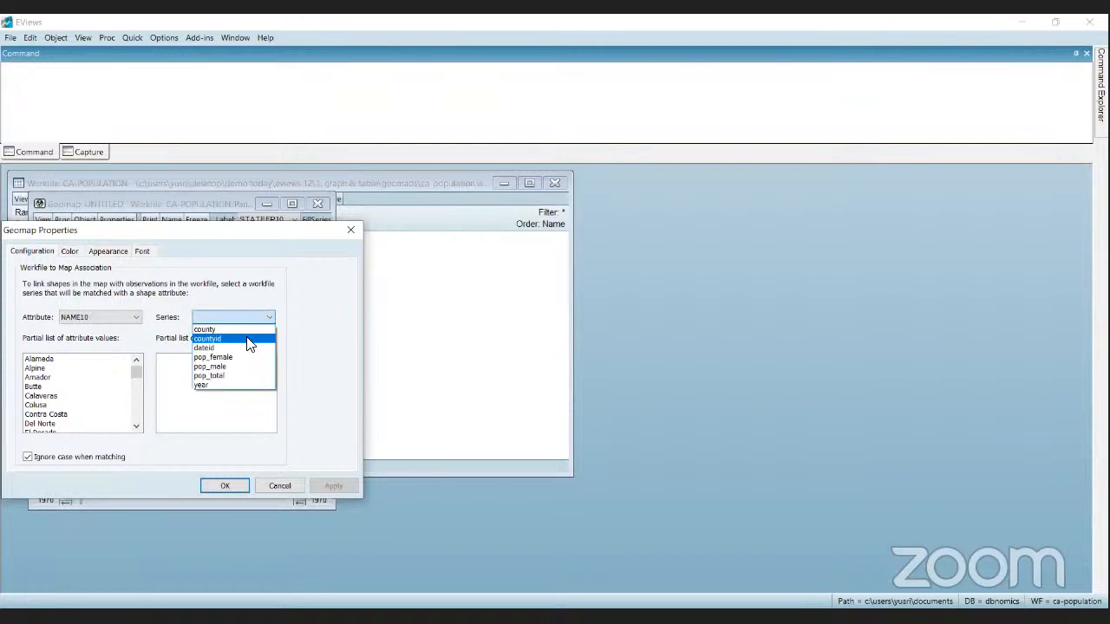
left_click(253, 330)
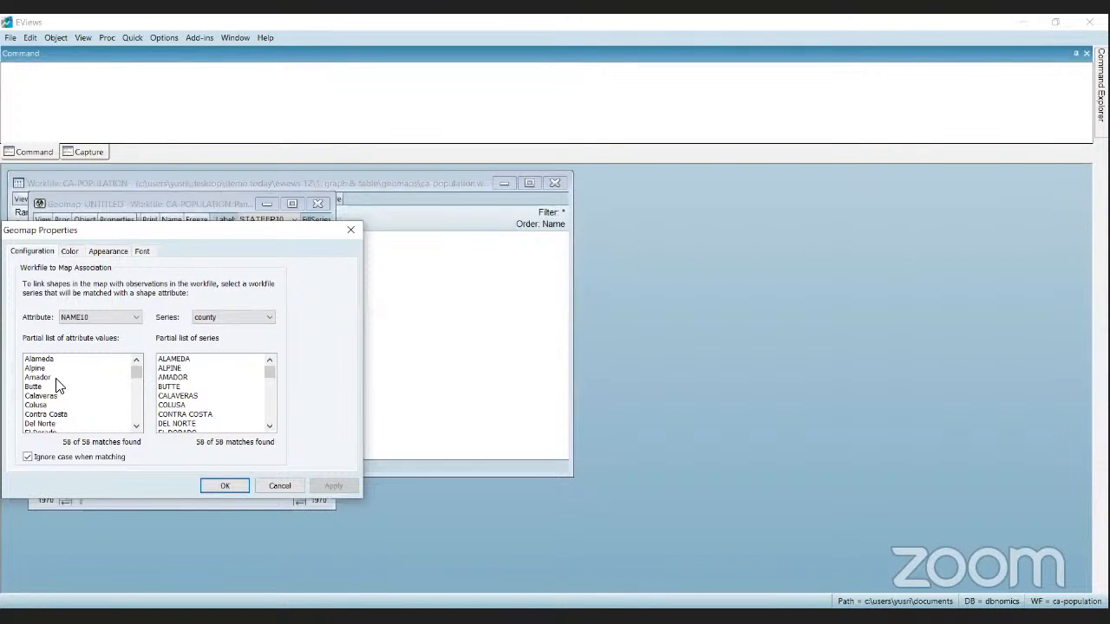
scroll(65, 391, "down", 3)
scroll(110, 387, "up", 2)
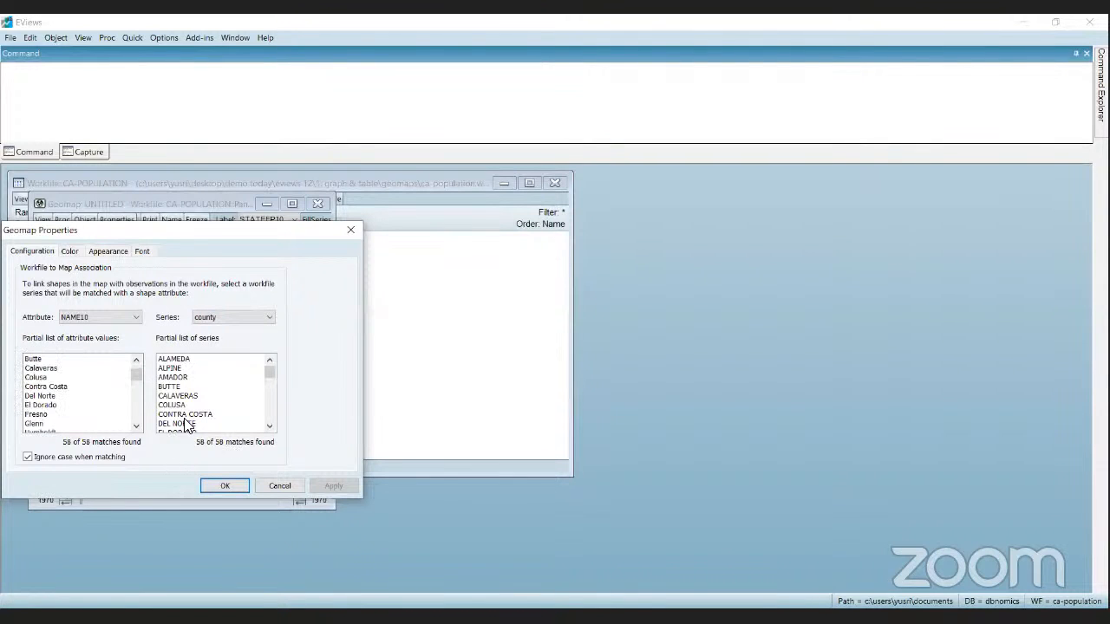
Step: Set the base map coloring type to Single range, using pop_total as the series
left_click(68, 251)
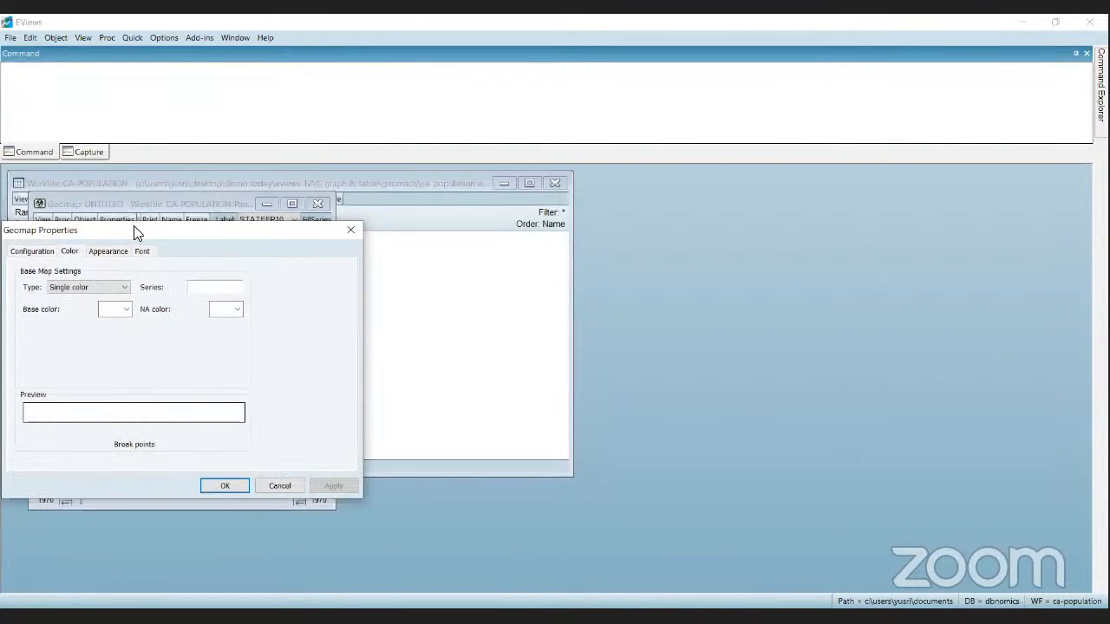
left_click_drag(121, 230, 545, 219)
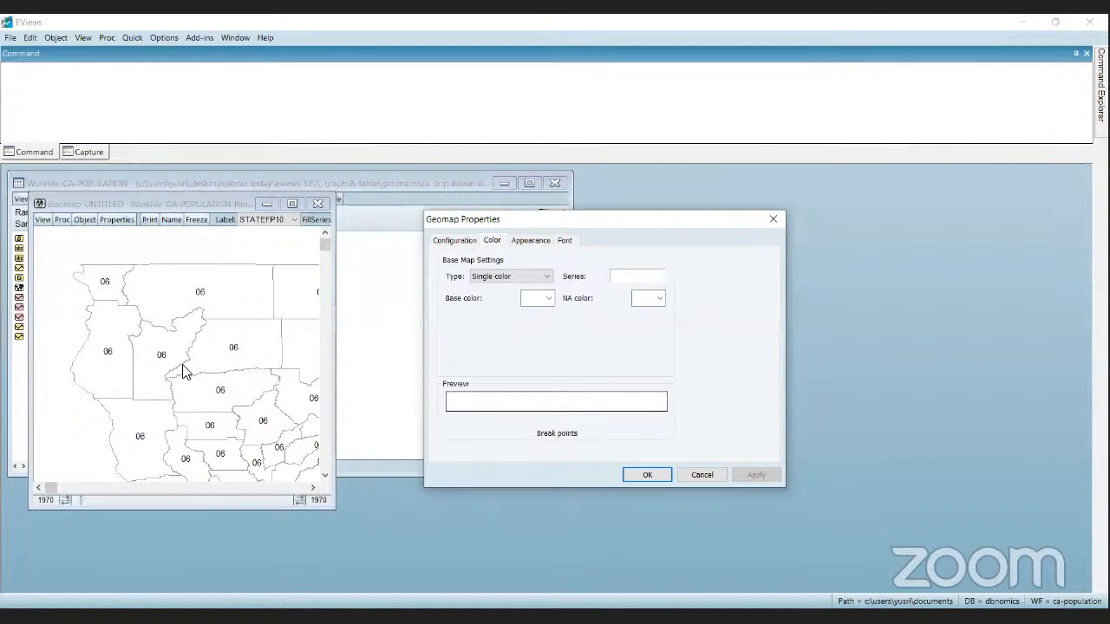
left_click(517, 276)
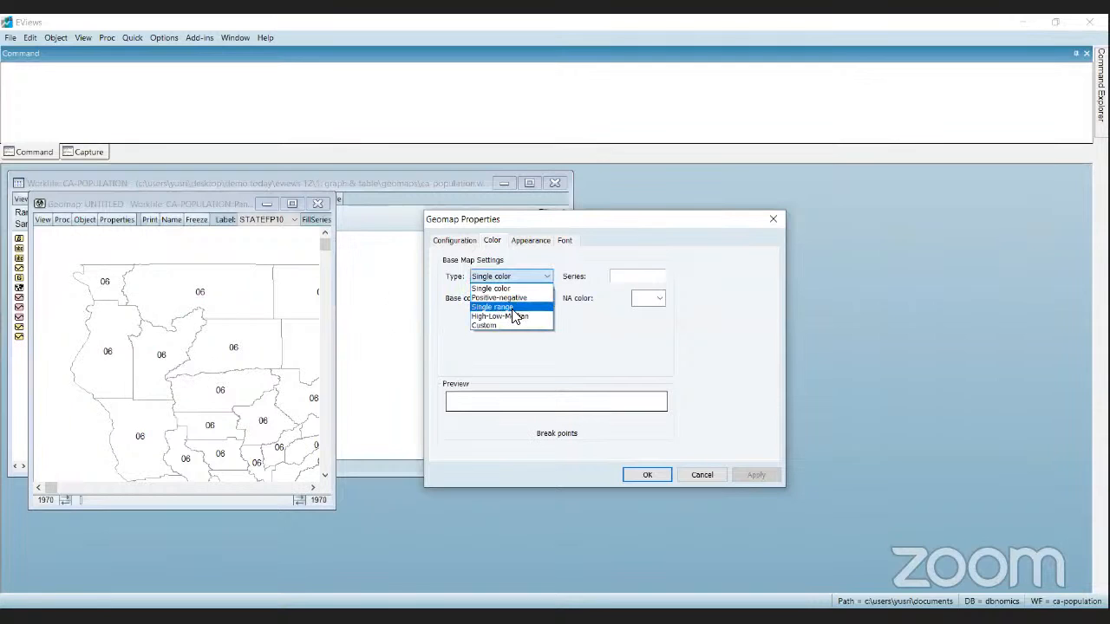
left_click(511, 307)
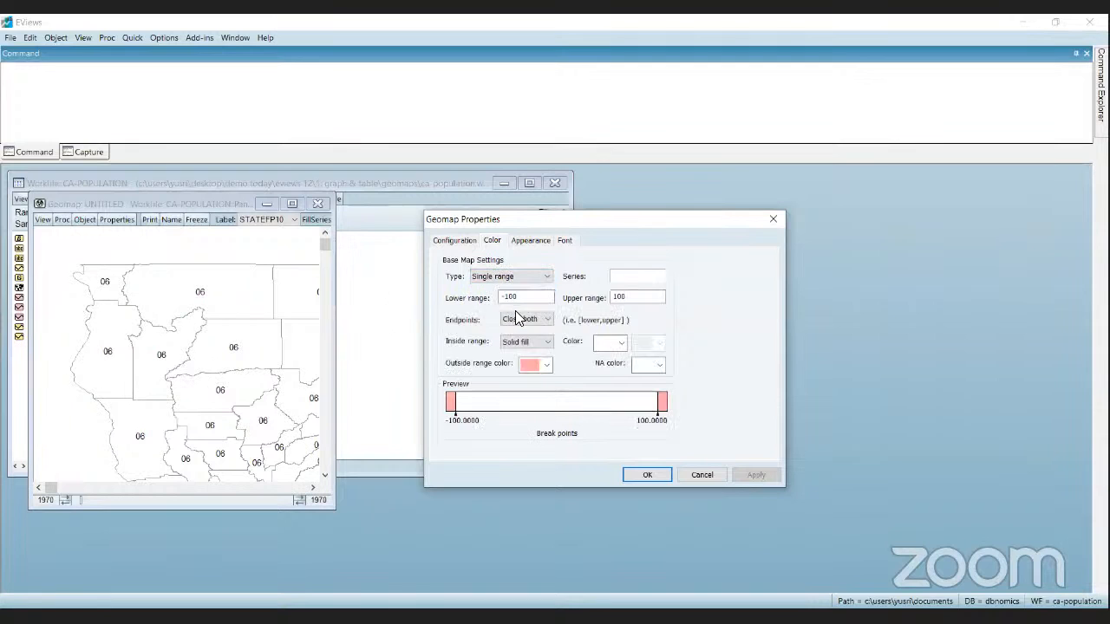
left_click(643, 282)
type("pop_total")
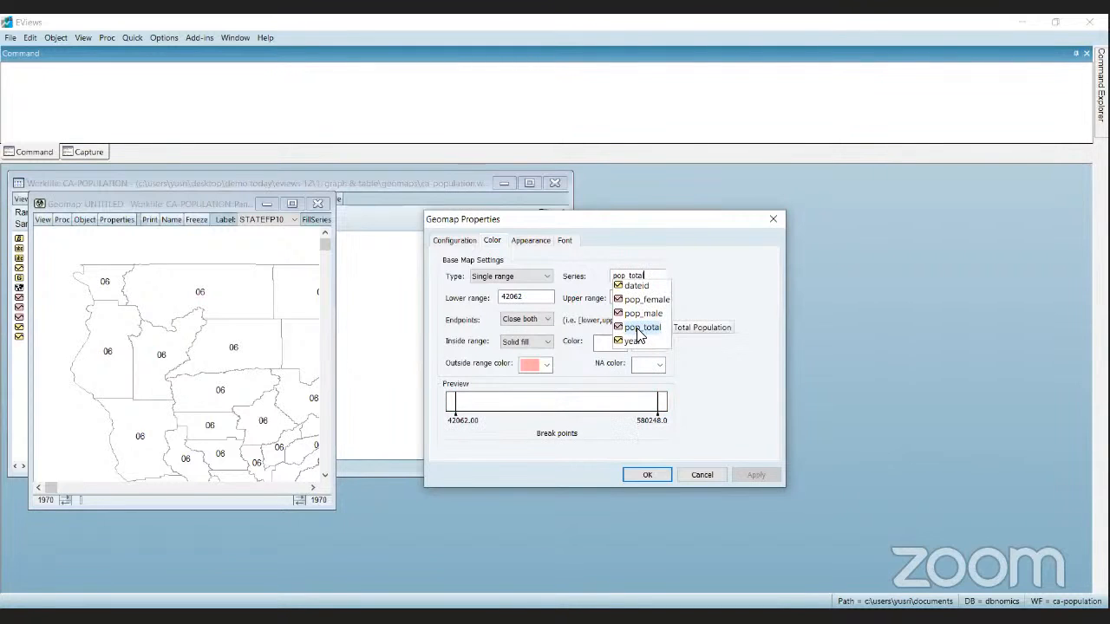
Step: Set the color range's lower limit to 0 and its upper limit to 560000
left_click(522, 304)
double_click(513, 297)
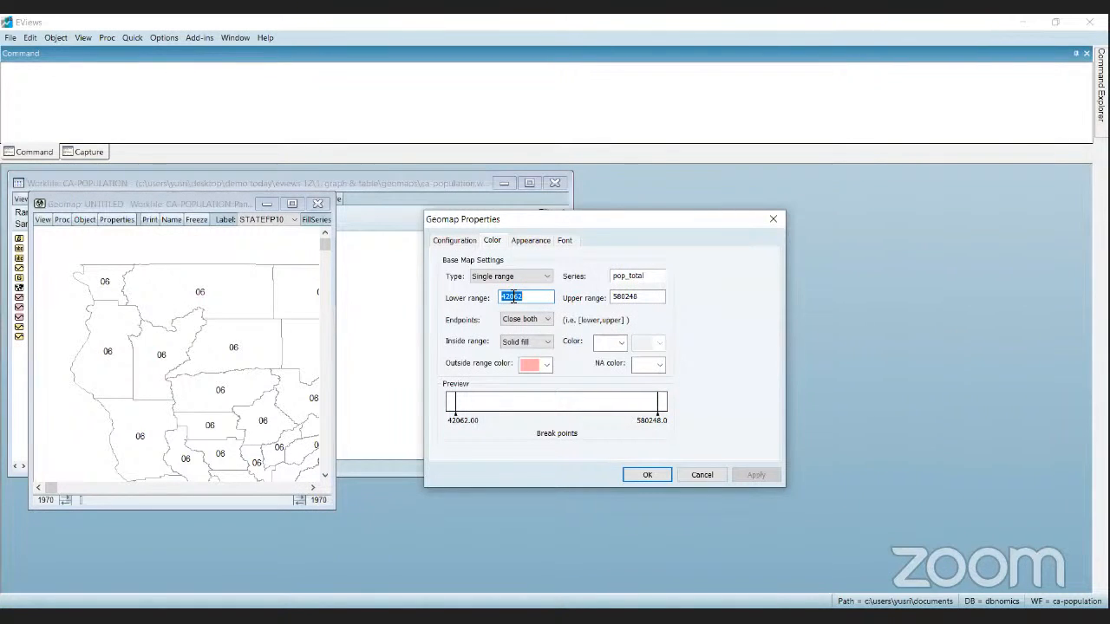
type("0")
key("Tab")
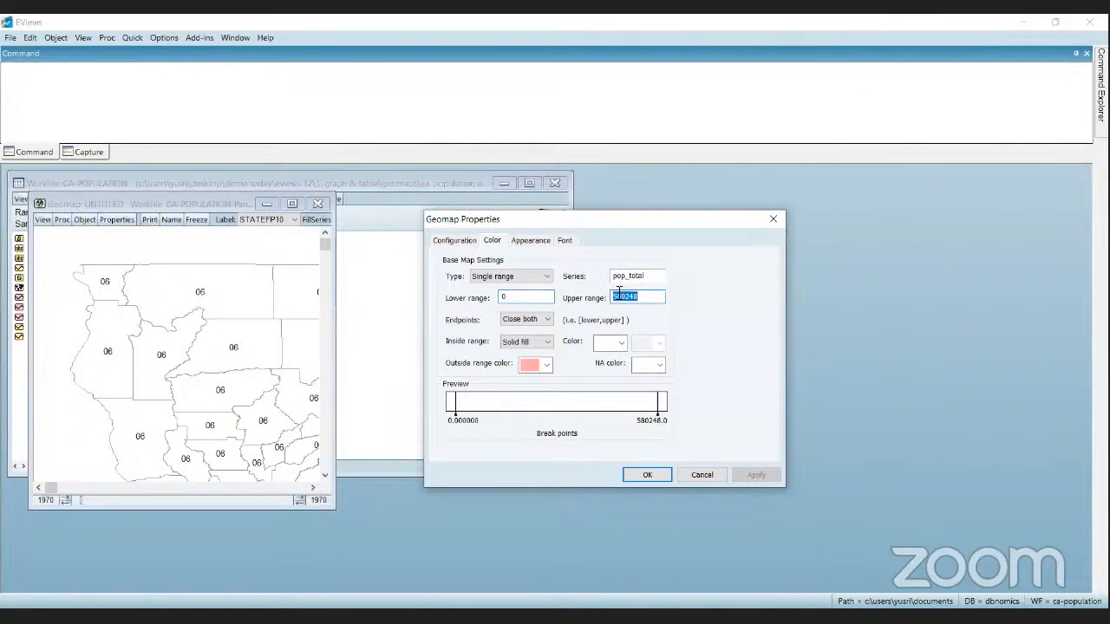
type("560000")
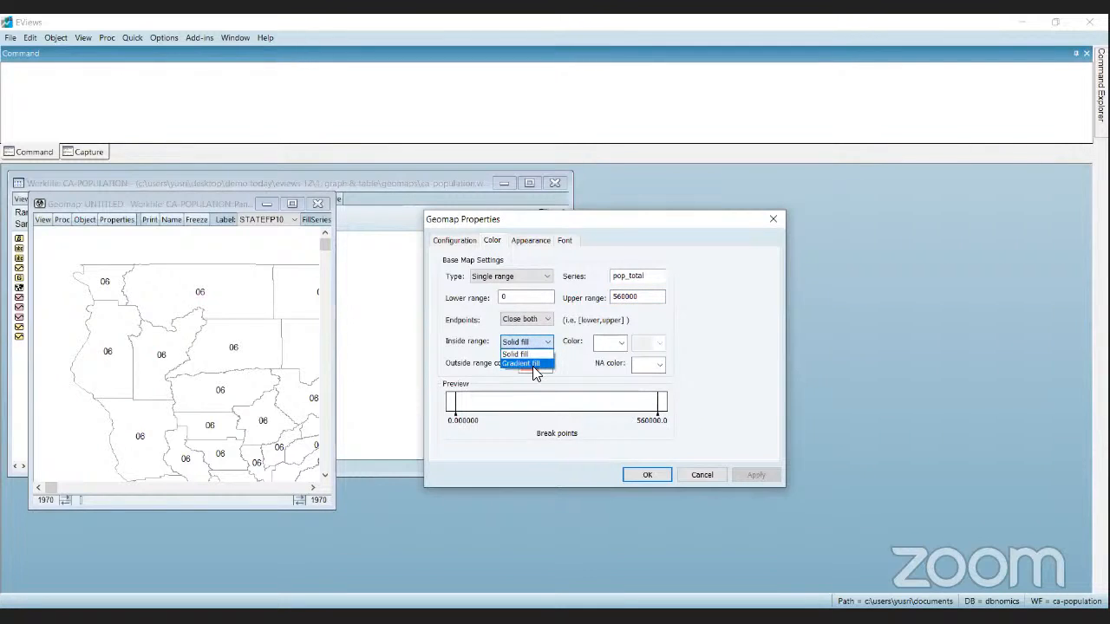
Step: Give the inside range a gradient fill starting from cyan and apply the geomap properties
left_click(523, 363)
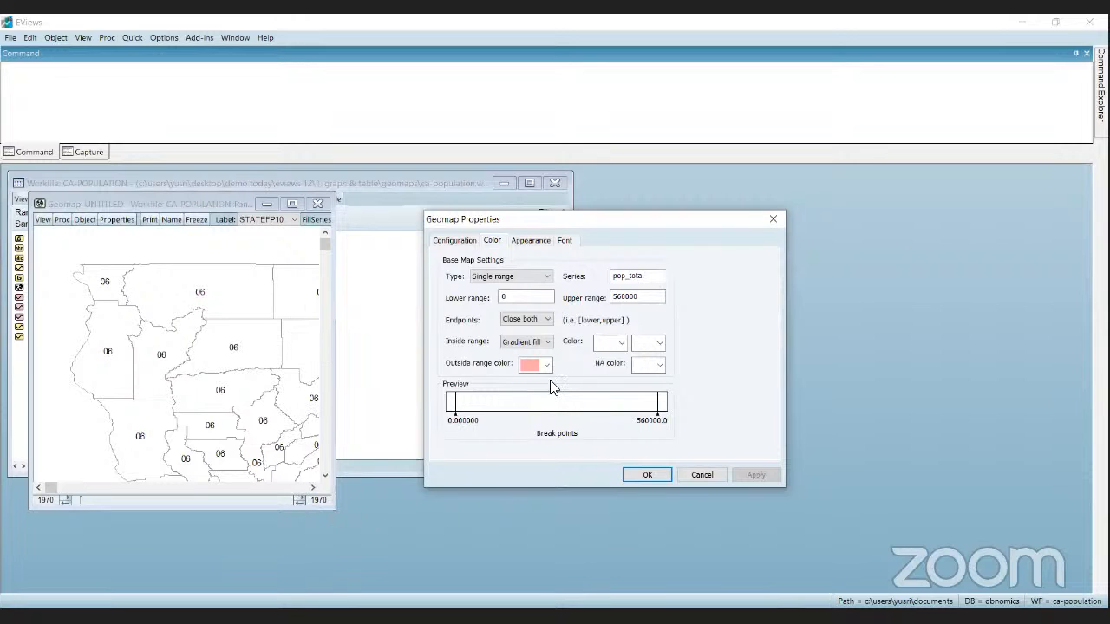
left_click(618, 347)
left_click(615, 290)
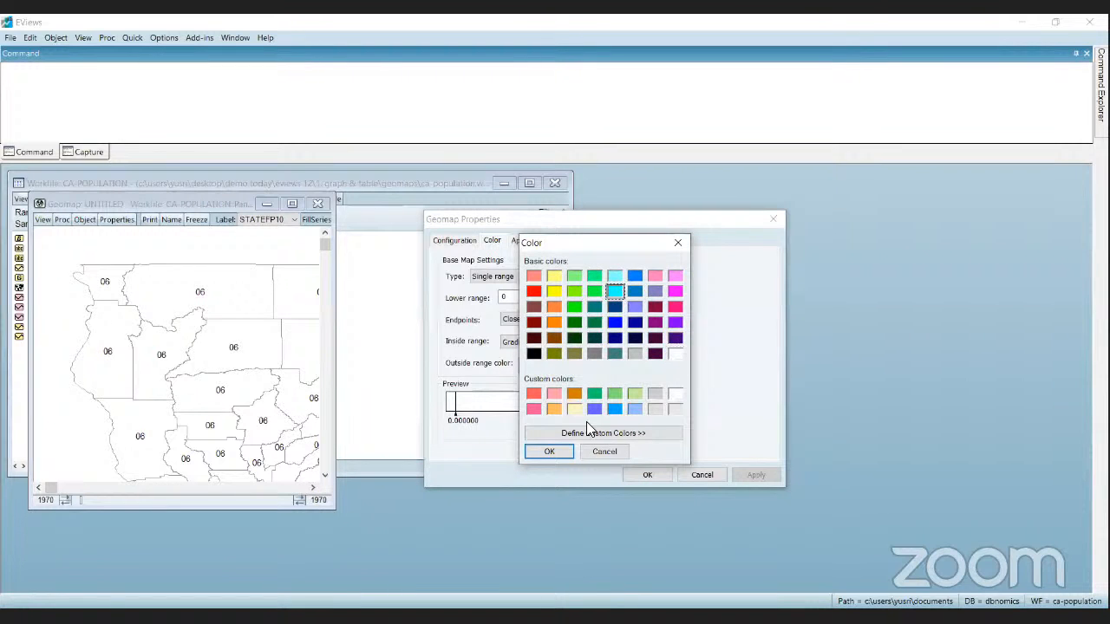
left_click(552, 453)
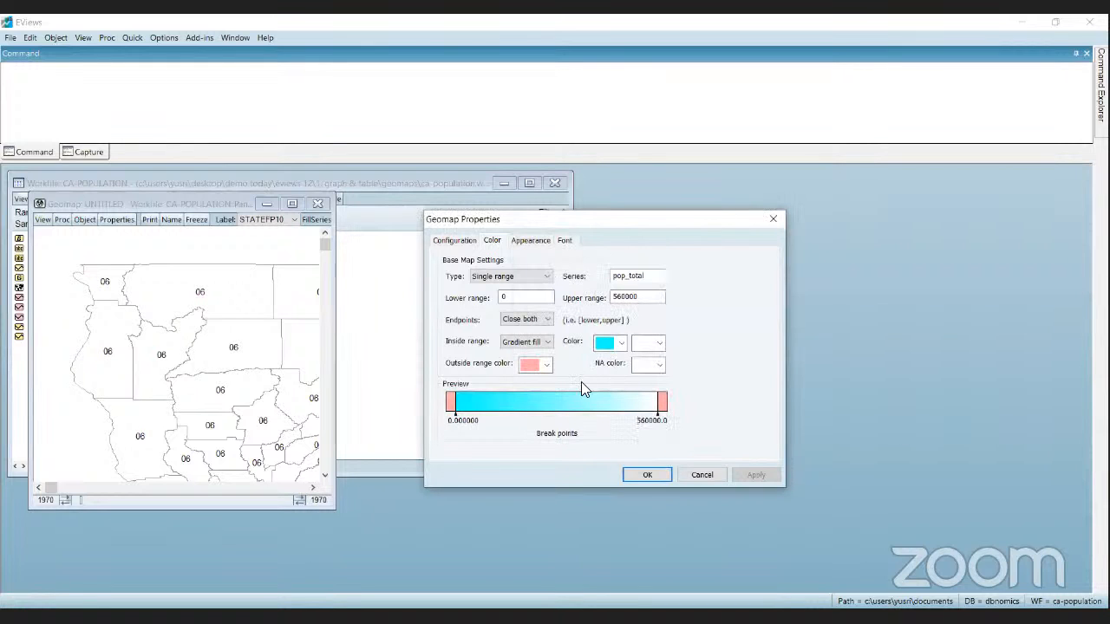
left_click(643, 475)
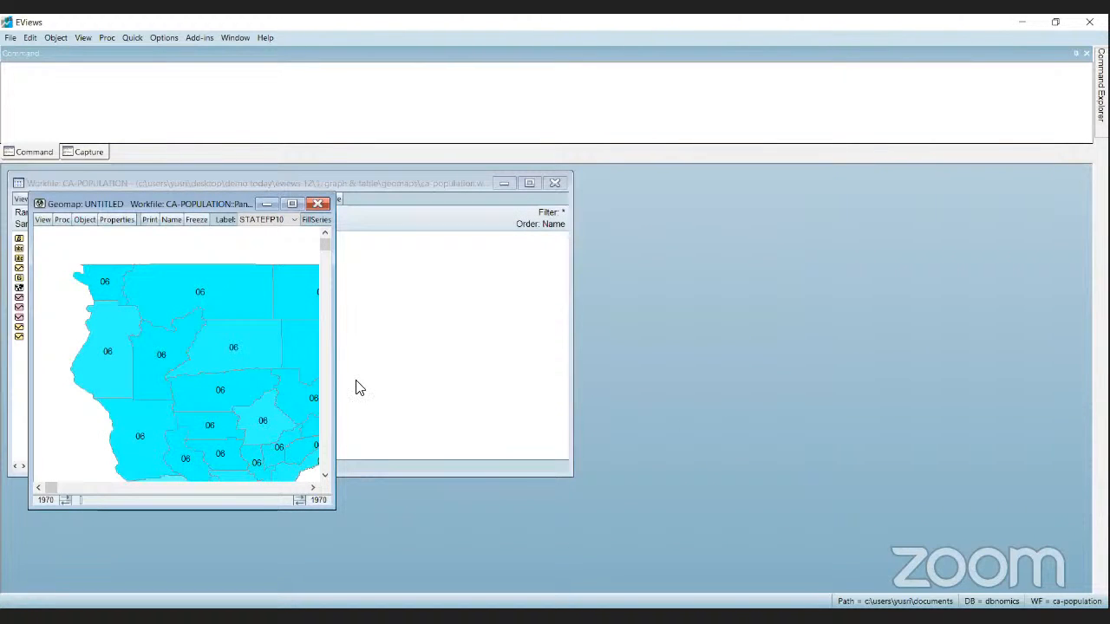
Step: Maximize the geomap window and examine the county fill colors from the north to the south of California
left_click(292, 204)
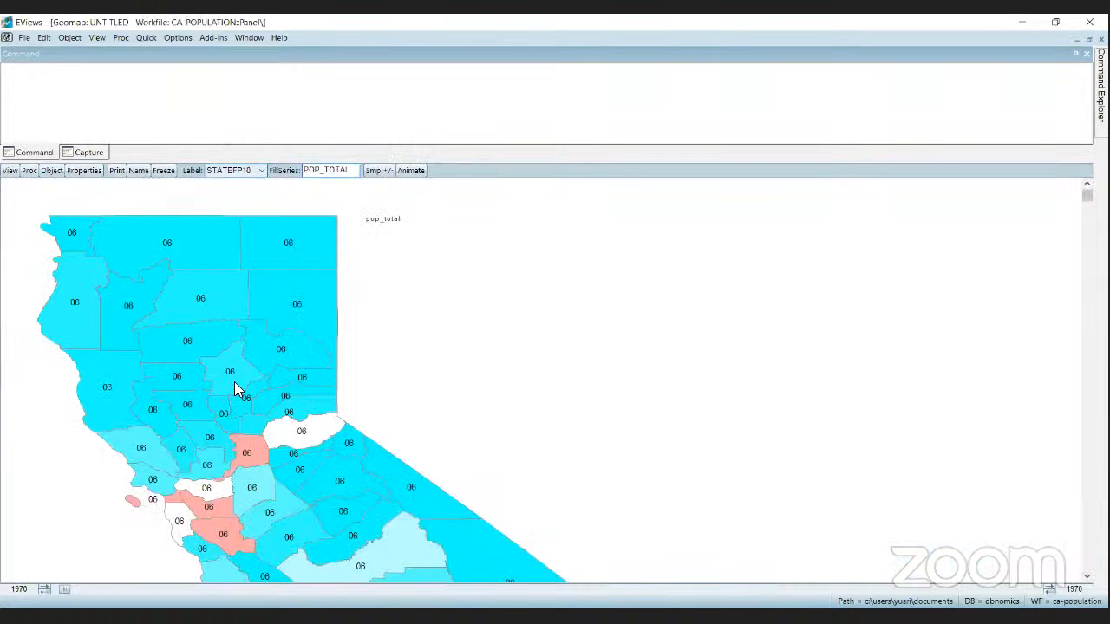
scroll(343, 461, "down", 2)
scroll(359, 436, "down", 6)
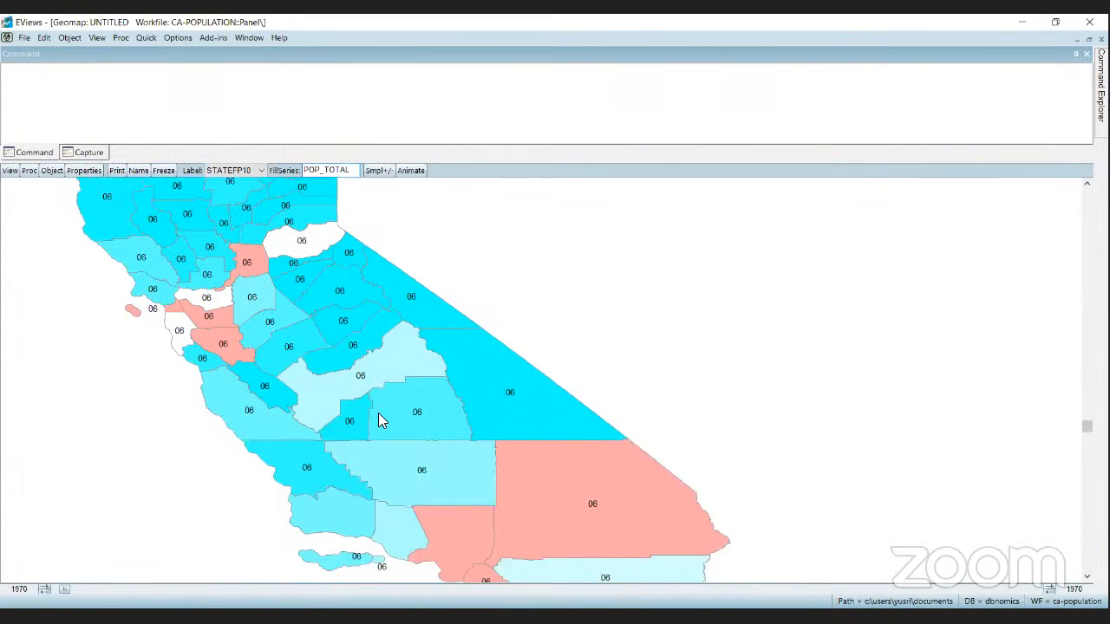
scroll(378, 421, "up", 3)
scroll(324, 369, "up", 4)
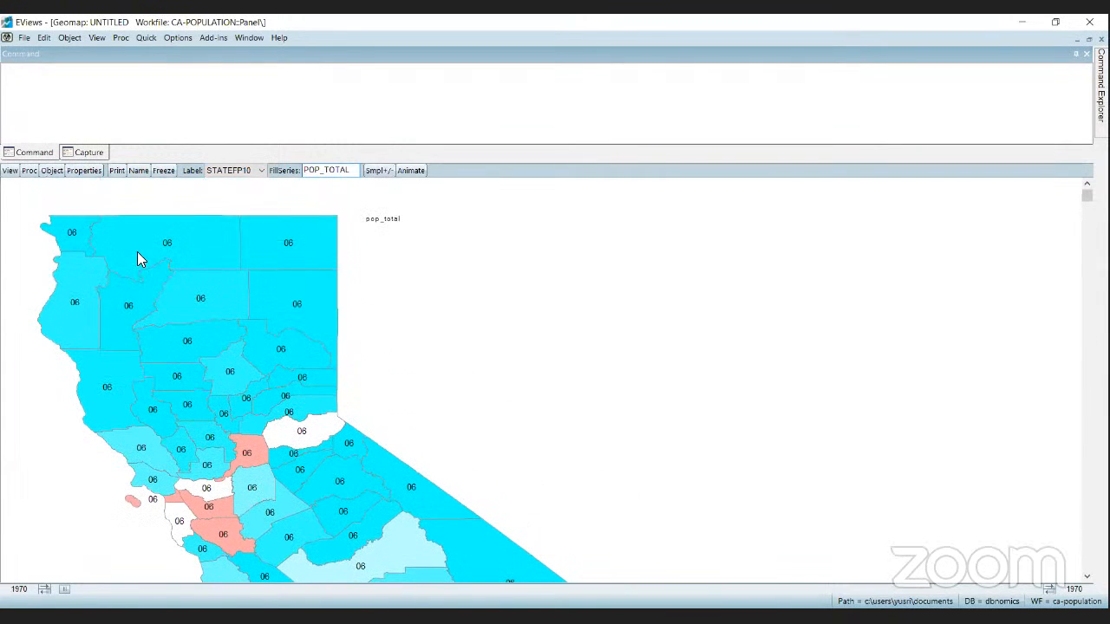
scroll(303, 359, "down", 6)
scroll(381, 365, "up", 3)
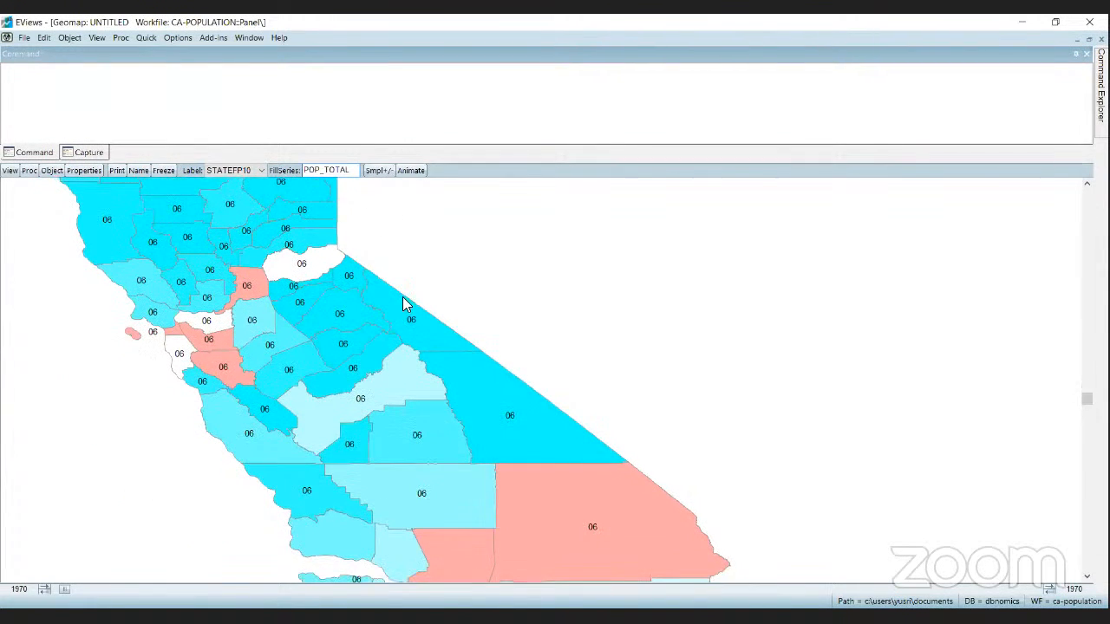
scroll(451, 286, "up", 4)
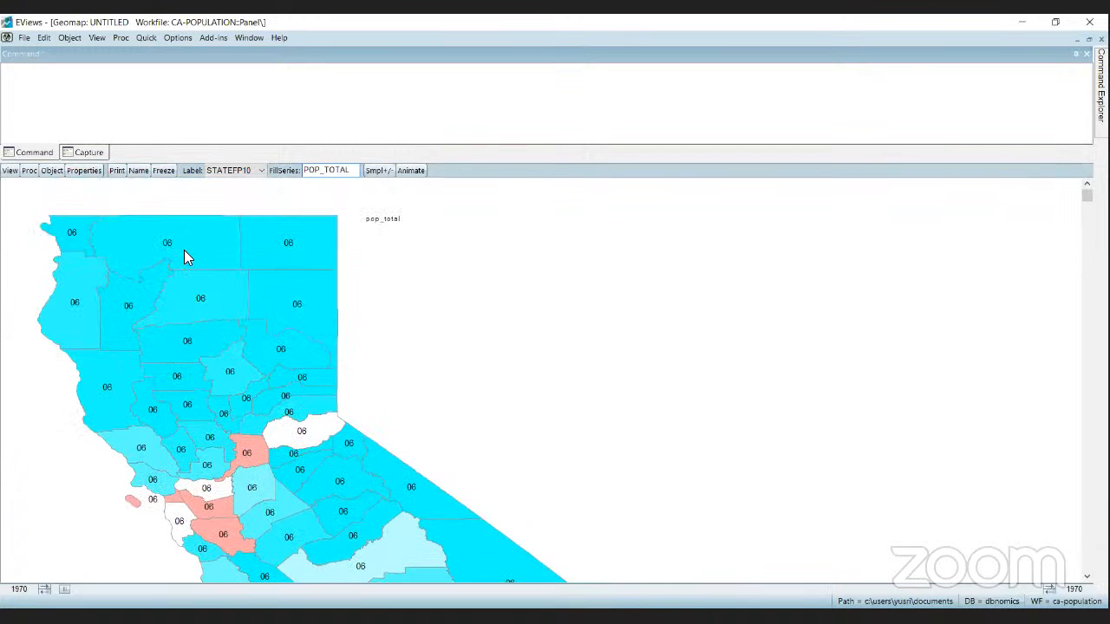
Step: Label the map shapes with the NAME10 attribute and look over the county names across the map
left_click(261, 173)
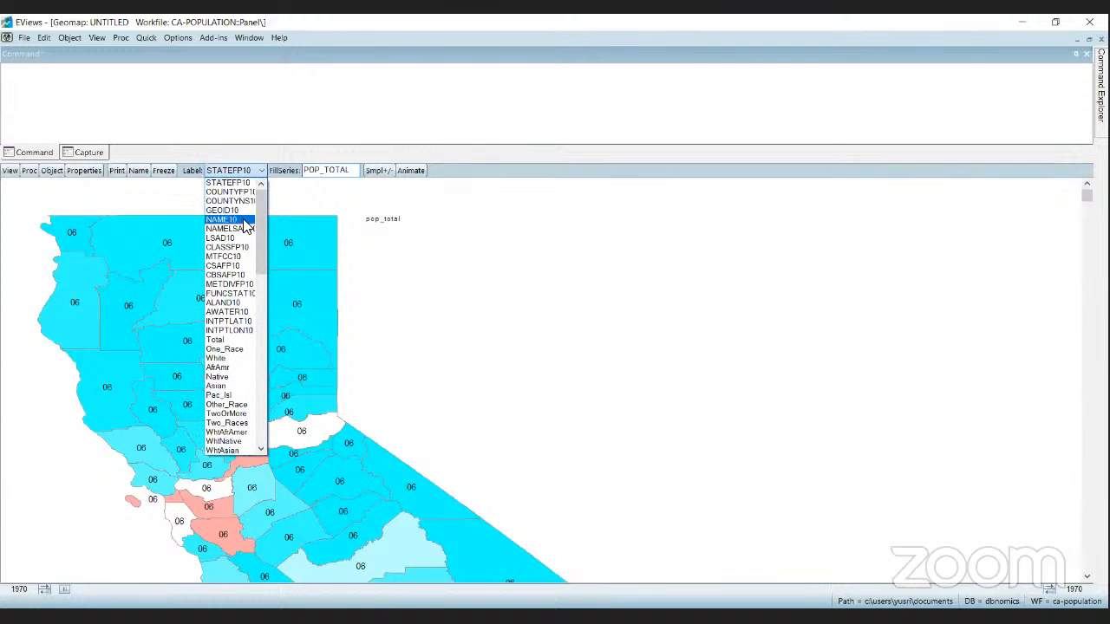
left_click(234, 219)
scroll(206, 337, "down", 5)
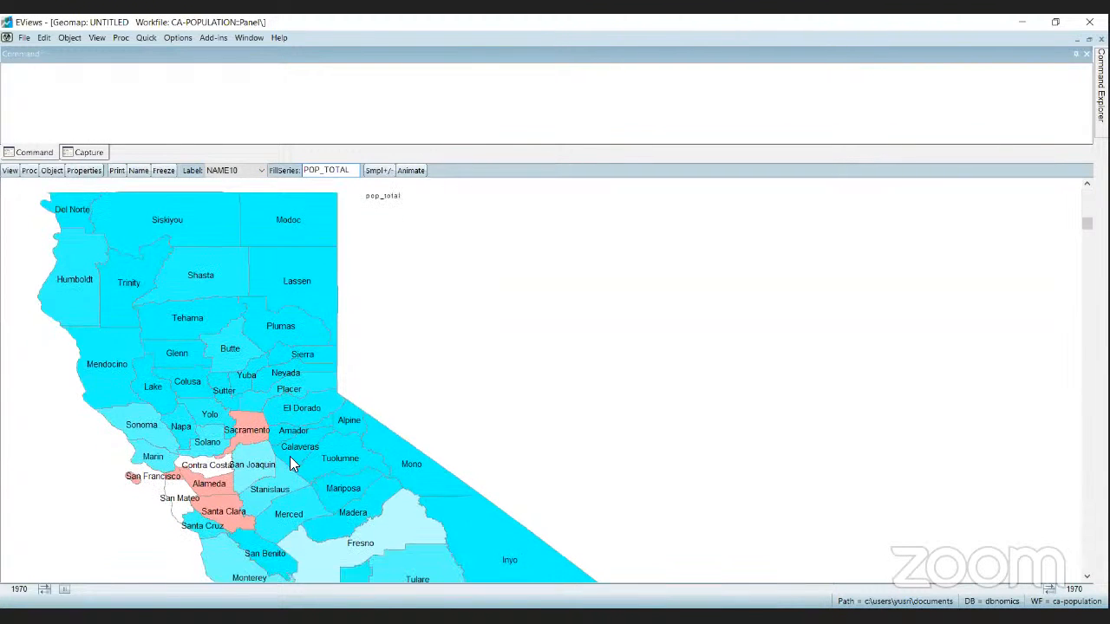
scroll(255, 333, "up", 3)
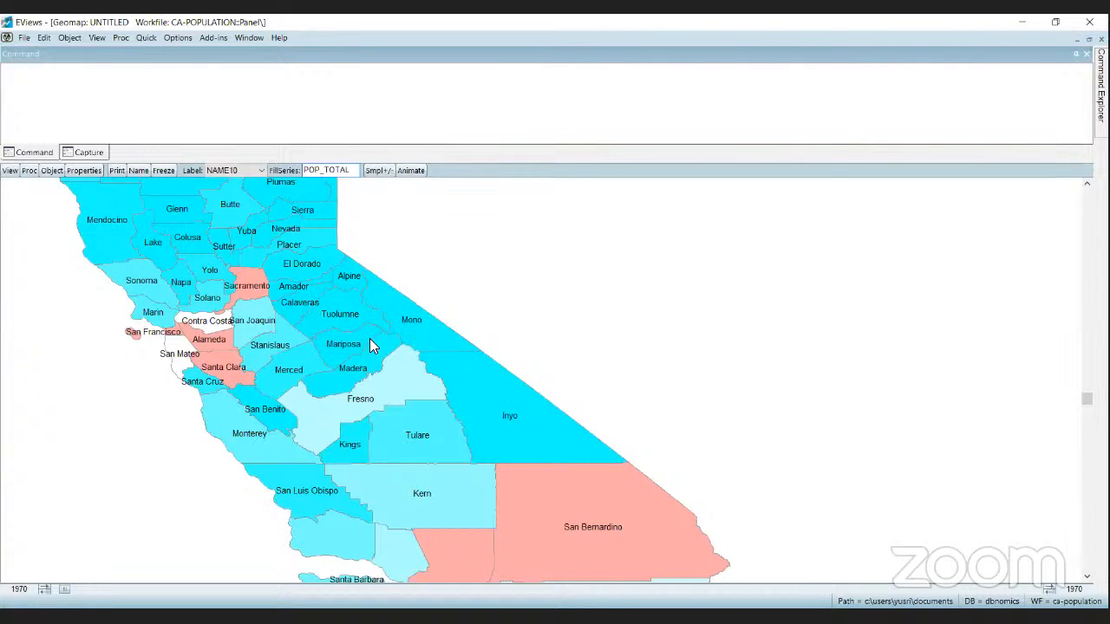
scroll(264, 323, "up", 5)
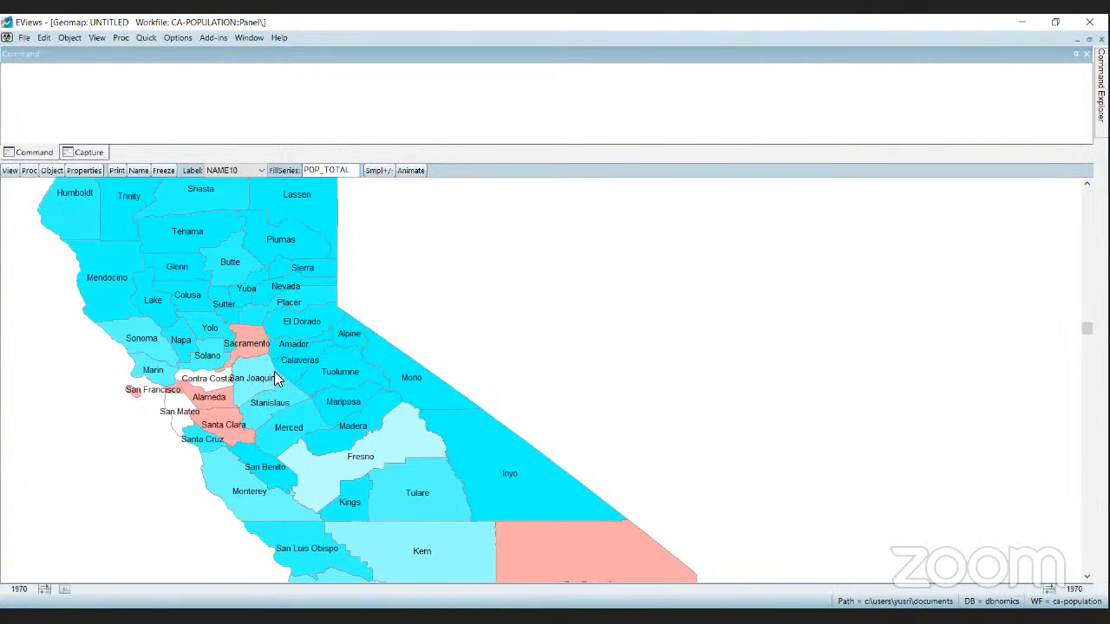
scroll(227, 300, "down", 2)
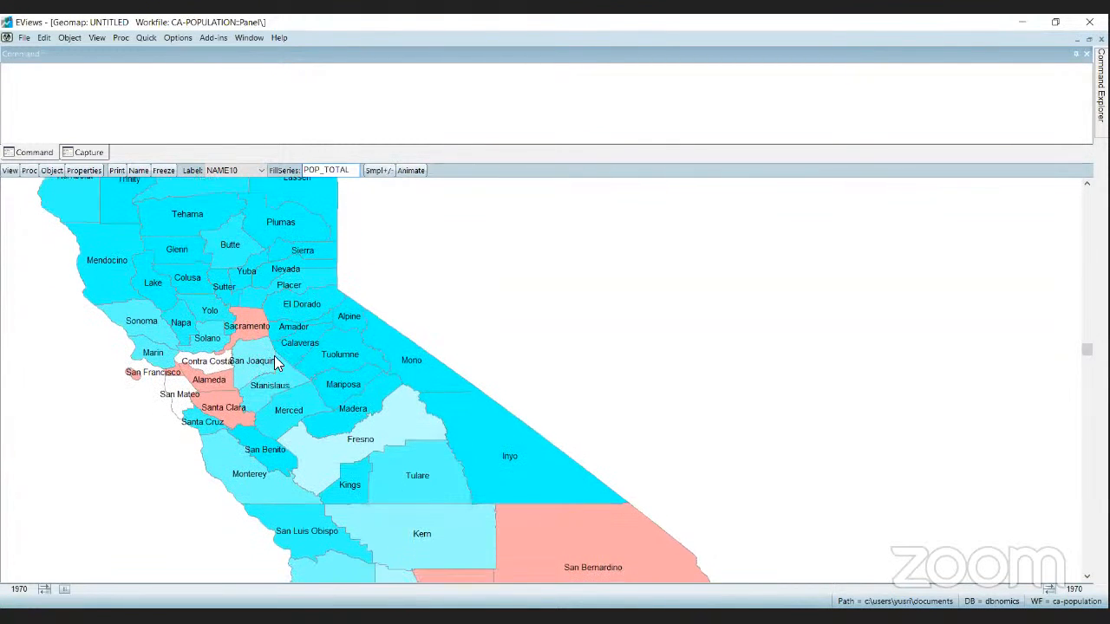
scroll(274, 355, "up", 1)
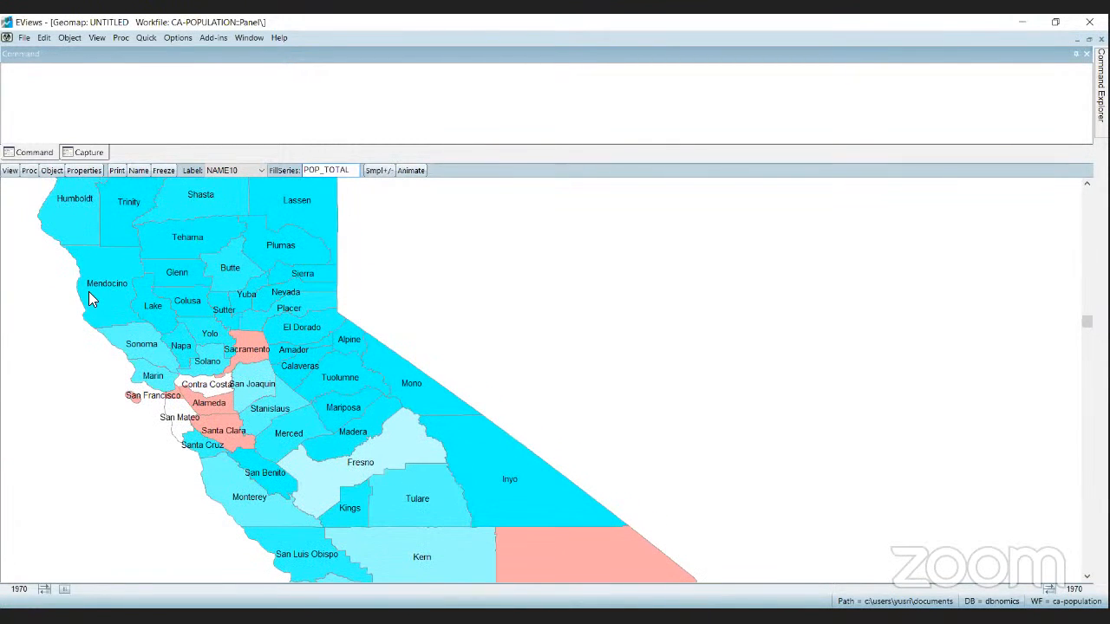
Step: Fill the geomap by the pop_female series and look over the county colors from the north to the south
double_click(343, 171)
double_click(345, 171)
type("pop_")
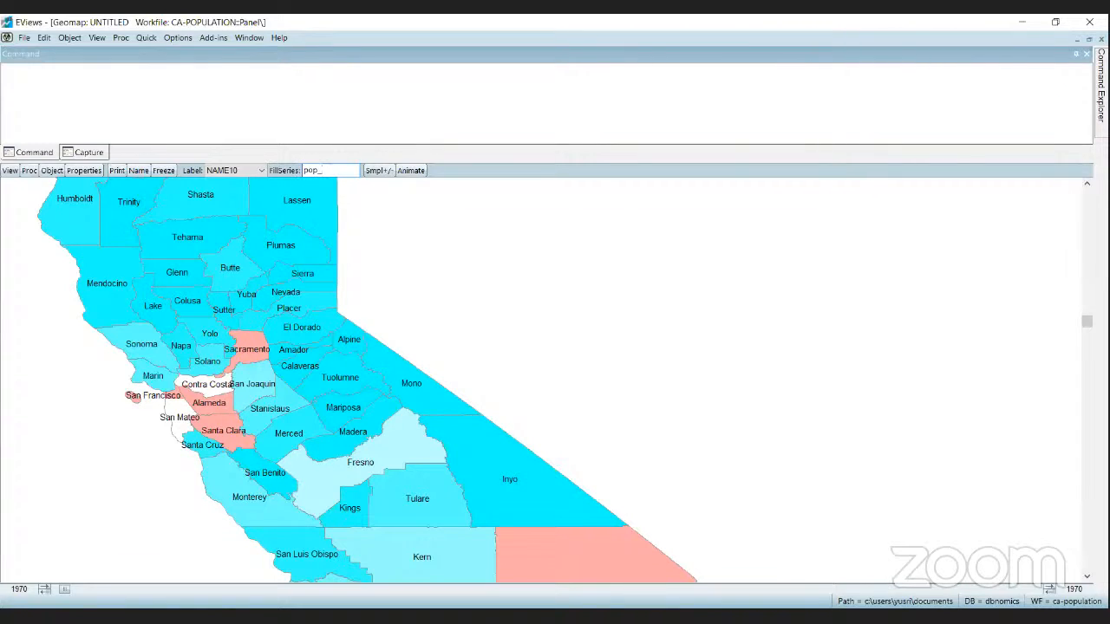
type("fema")
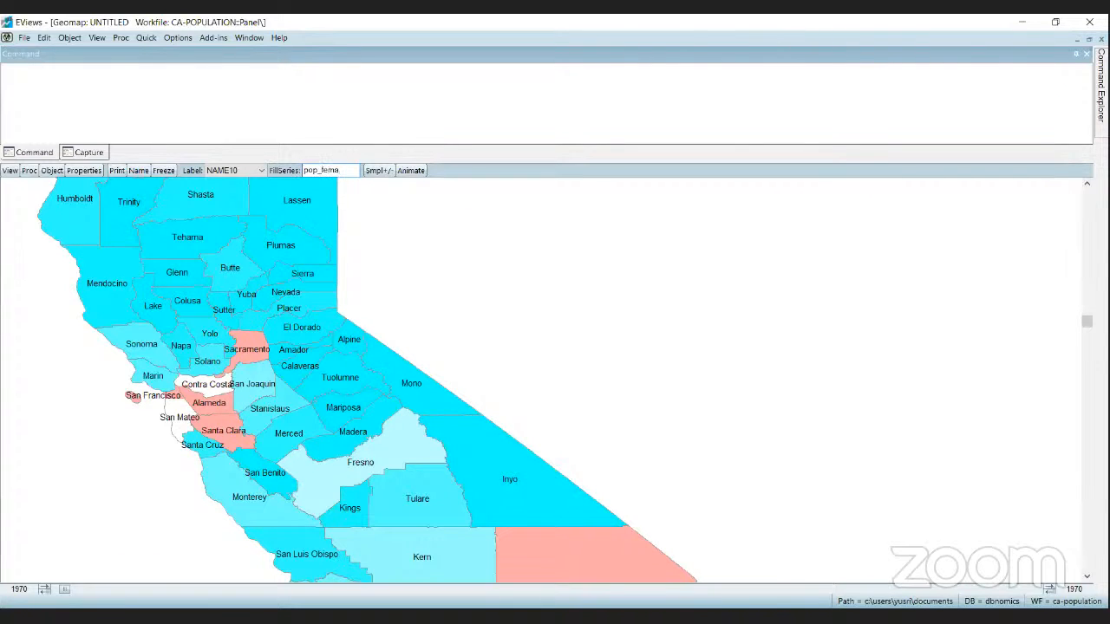
type("le")
key("Return")
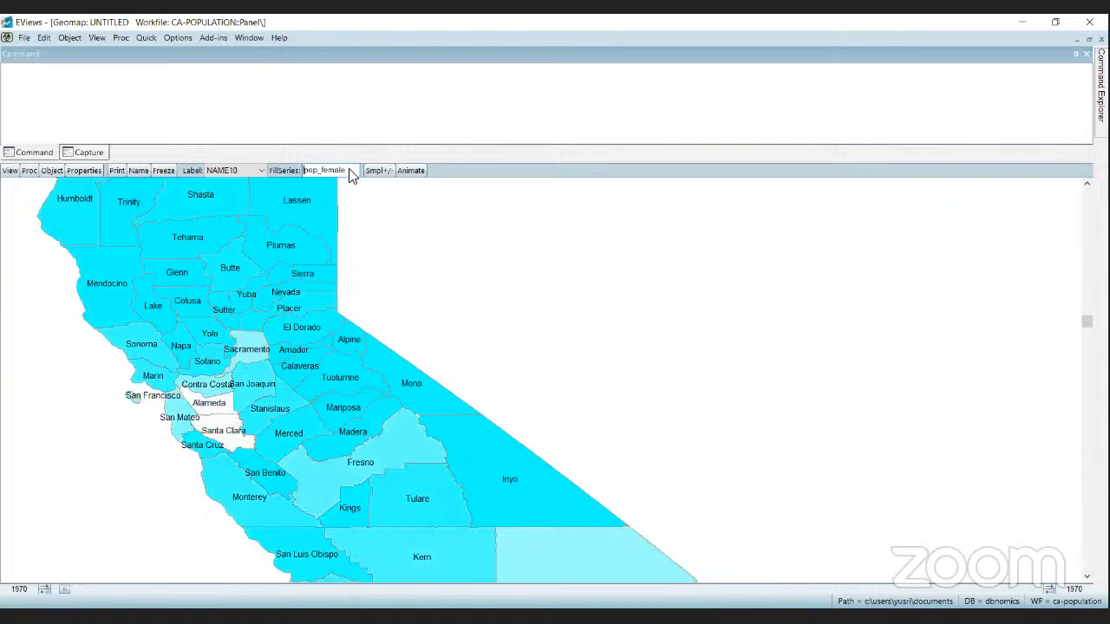
scroll(425, 389, "down", 5)
scroll(511, 469, "up", 3)
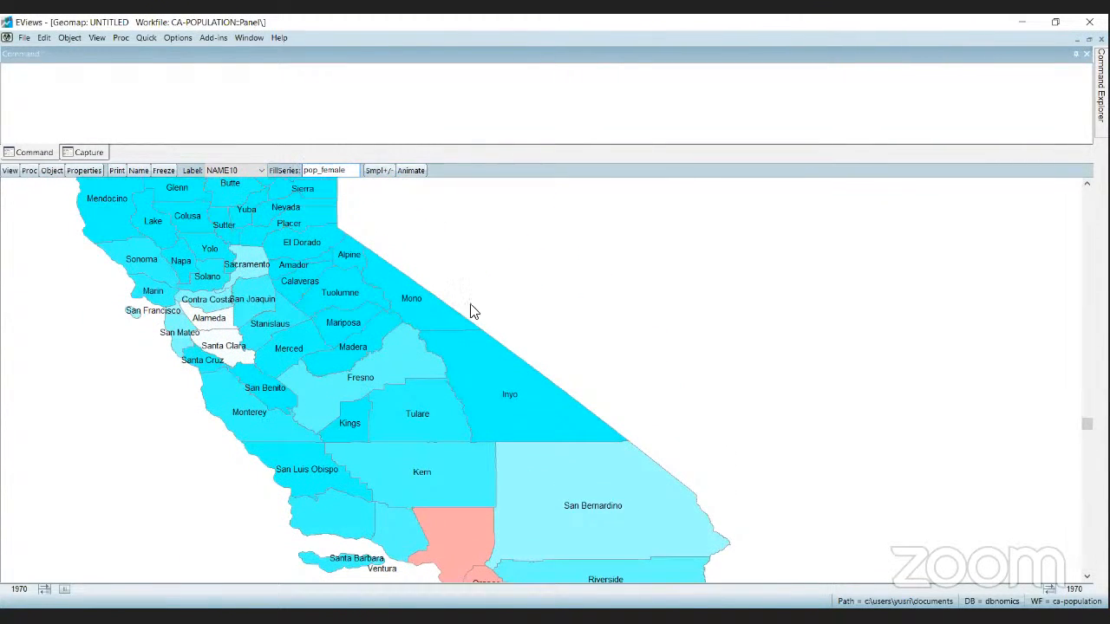
scroll(466, 317, "down", 2)
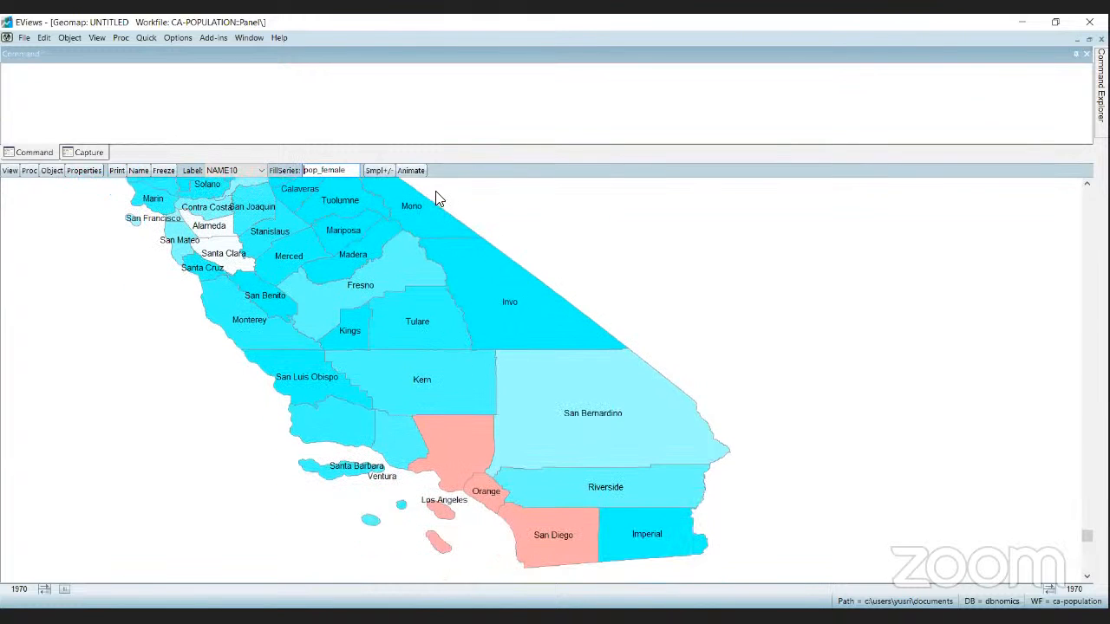
scroll(458, 235, "up", 3)
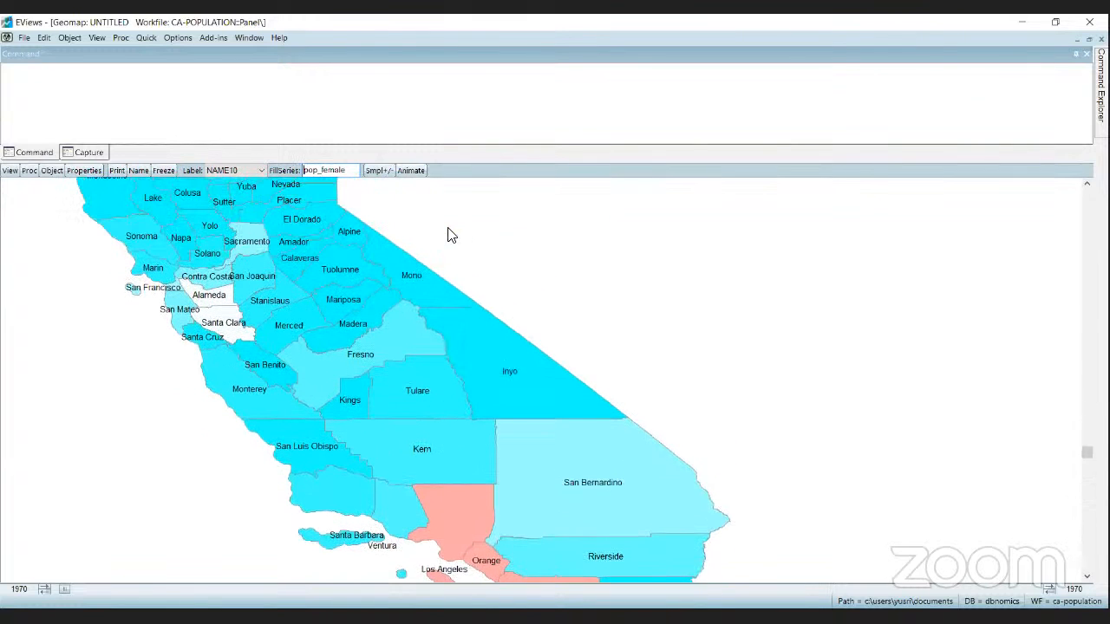
scroll(437, 243, "up", 1)
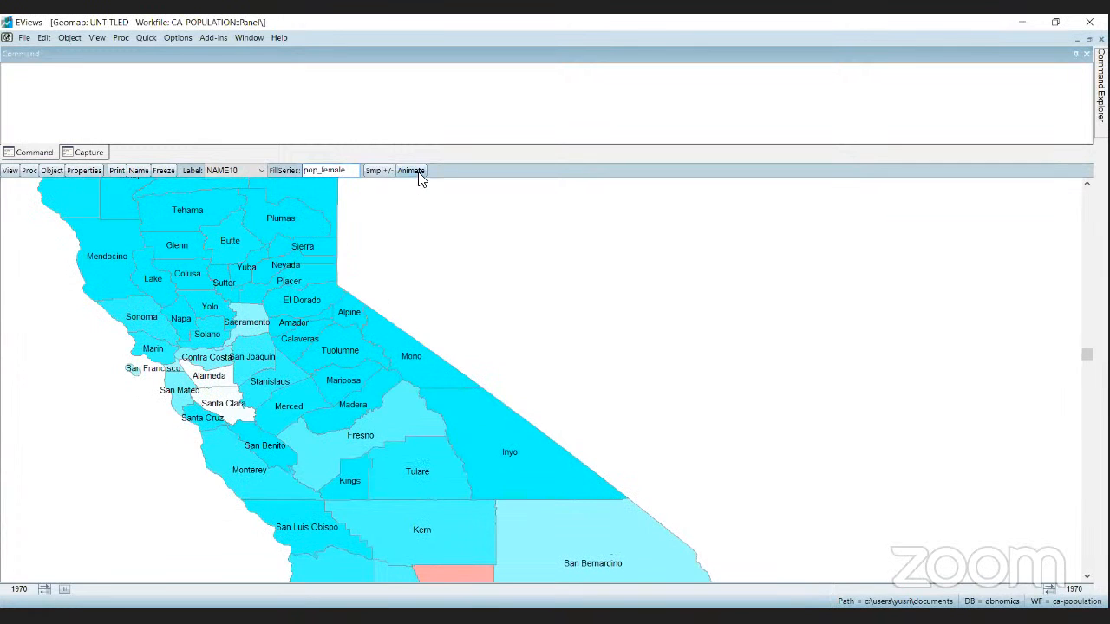
Step: Play the geomap animation over the 1970 to 2050 range, keeping the map in view, and apply the animation settings
left_click(418, 172)
left_click(455, 277)
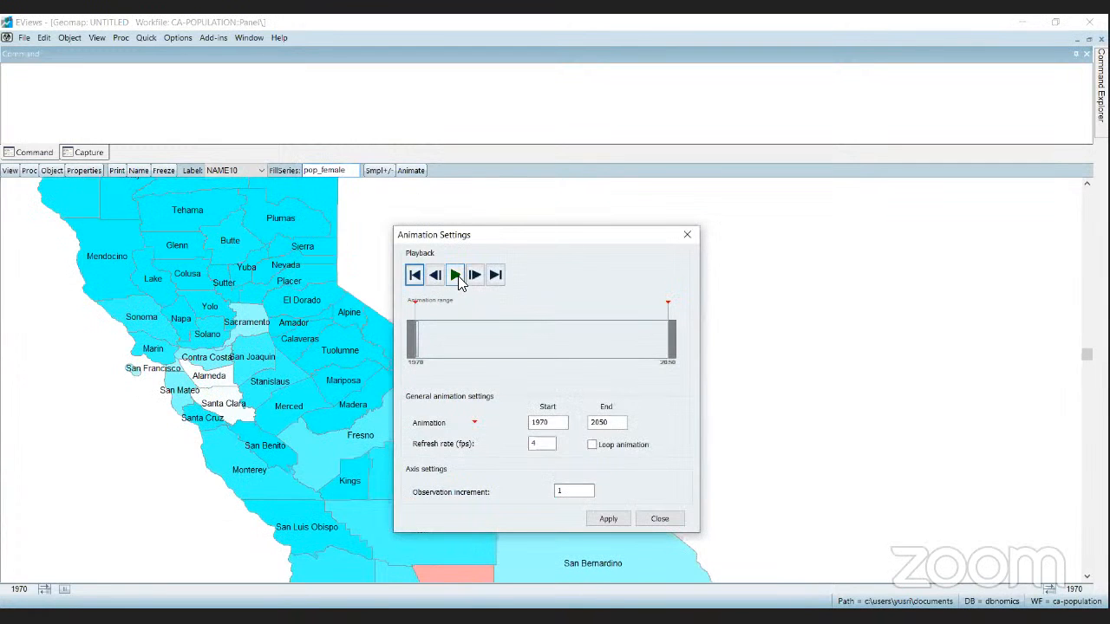
left_click_drag(507, 237, 718, 214)
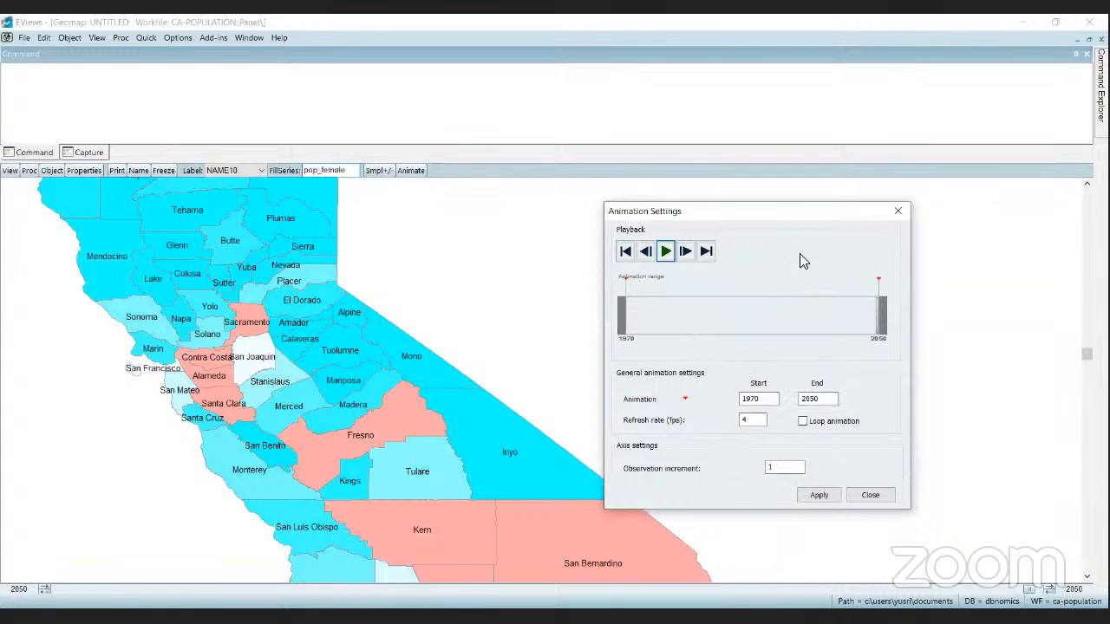
left_click(815, 495)
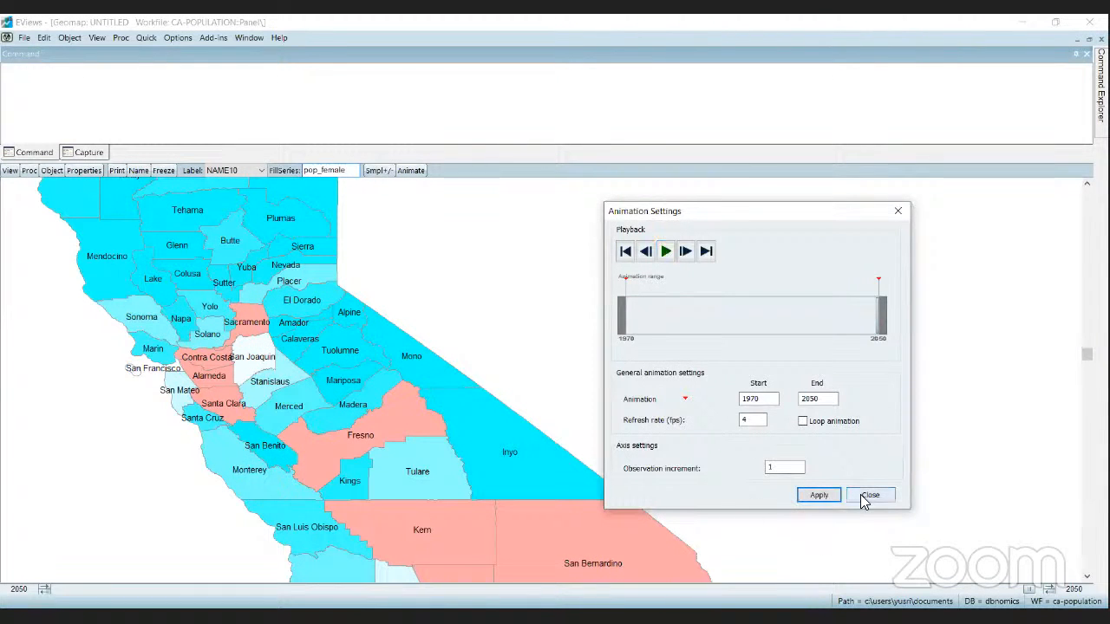
Step: Review the file type and output size options for saving the geomap image to disk, and dismiss them without saving
right_click(459, 314)
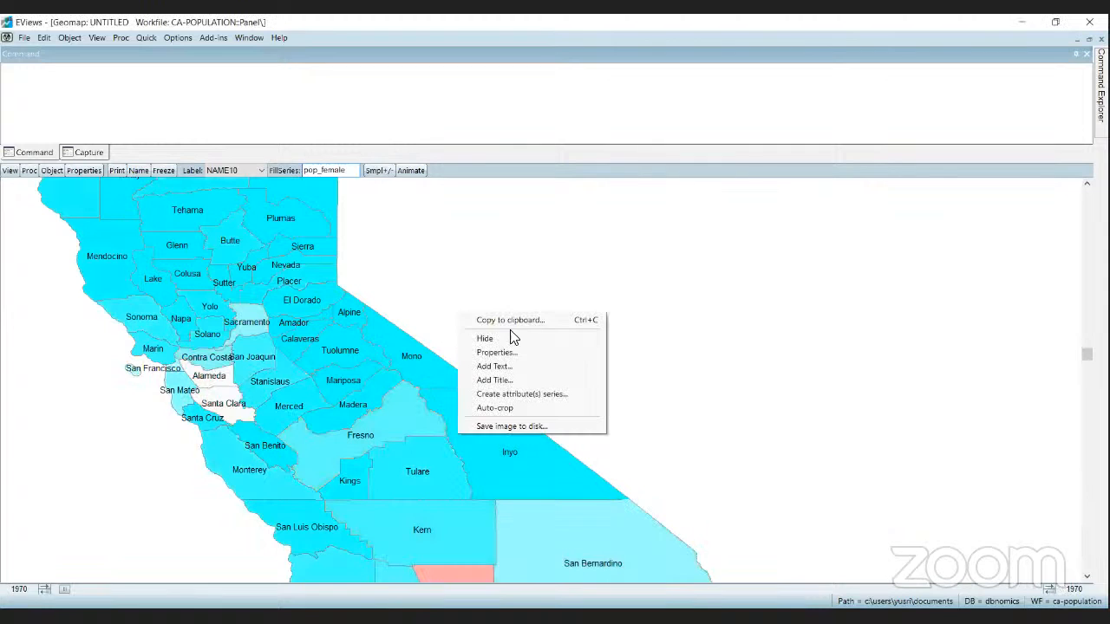
left_click(513, 426)
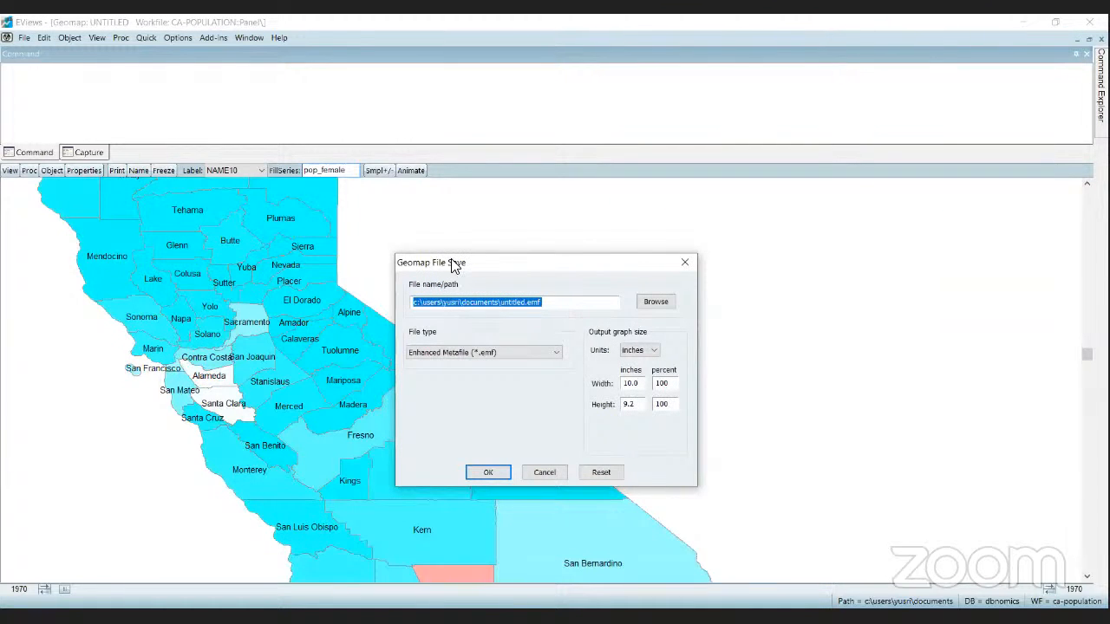
left_click(682, 268)
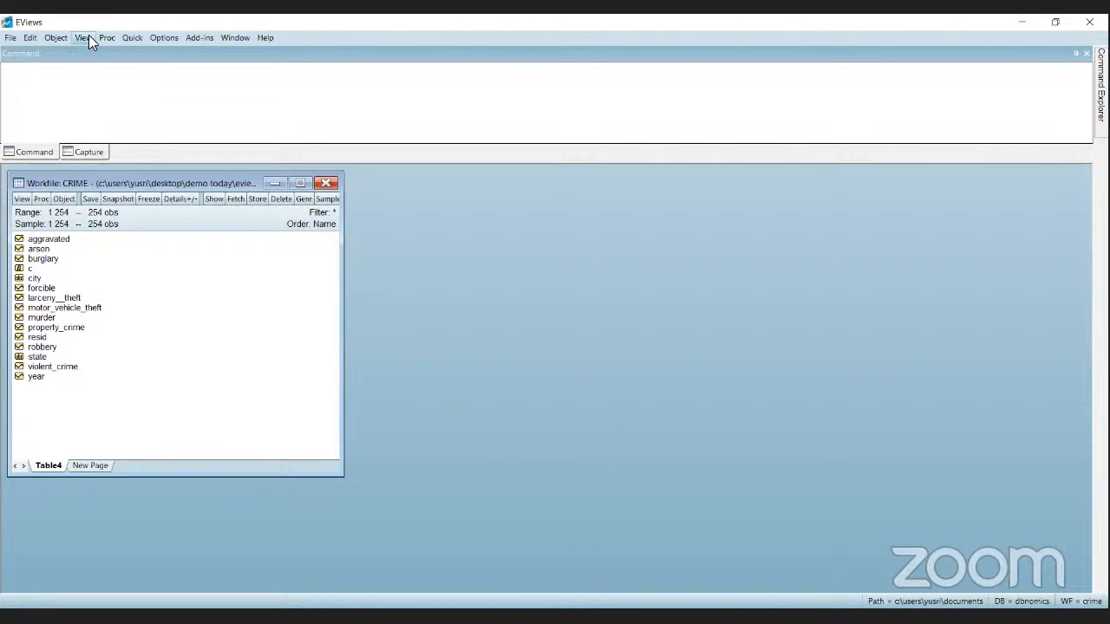
Step: Set up a new equation estimation with the VARSEL variable selection method and Lasso as the selection method
left_click(132, 37)
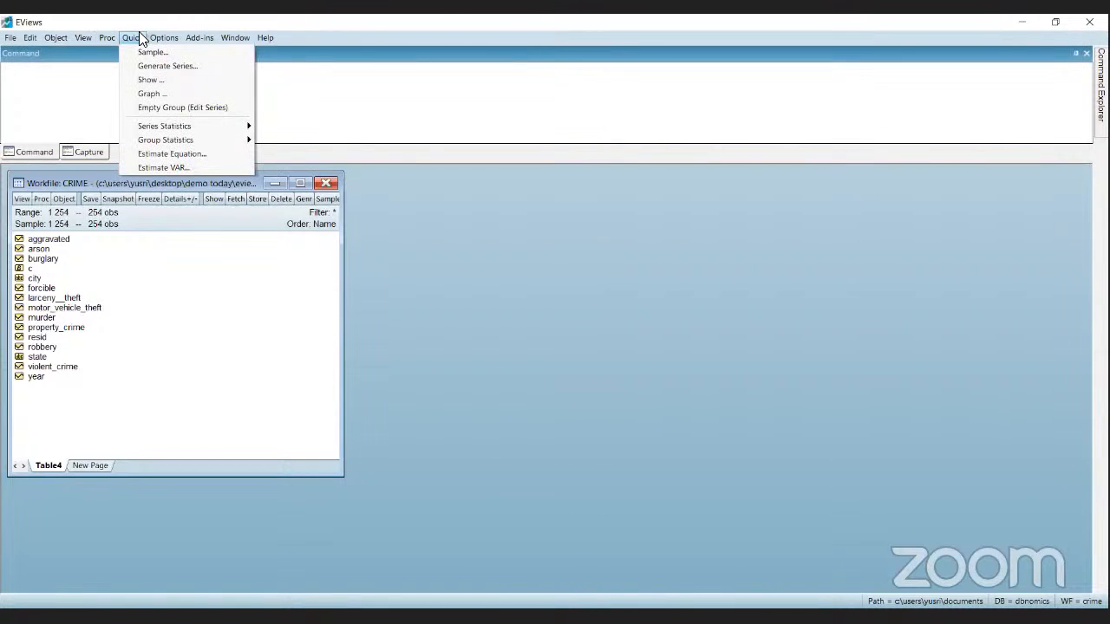
left_click(179, 154)
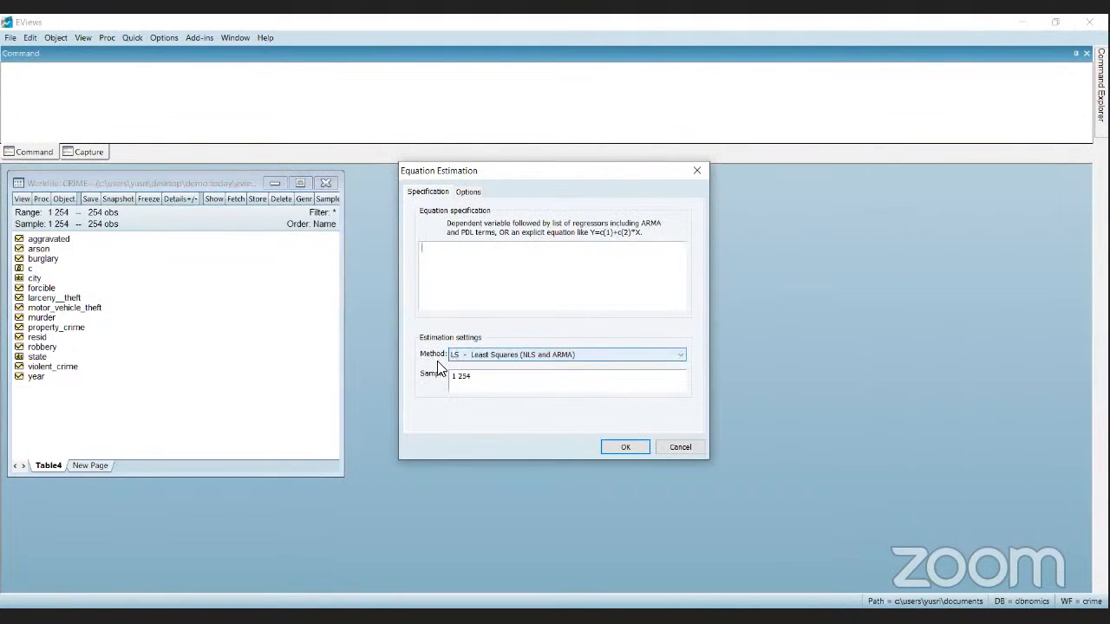
left_click(482, 355)
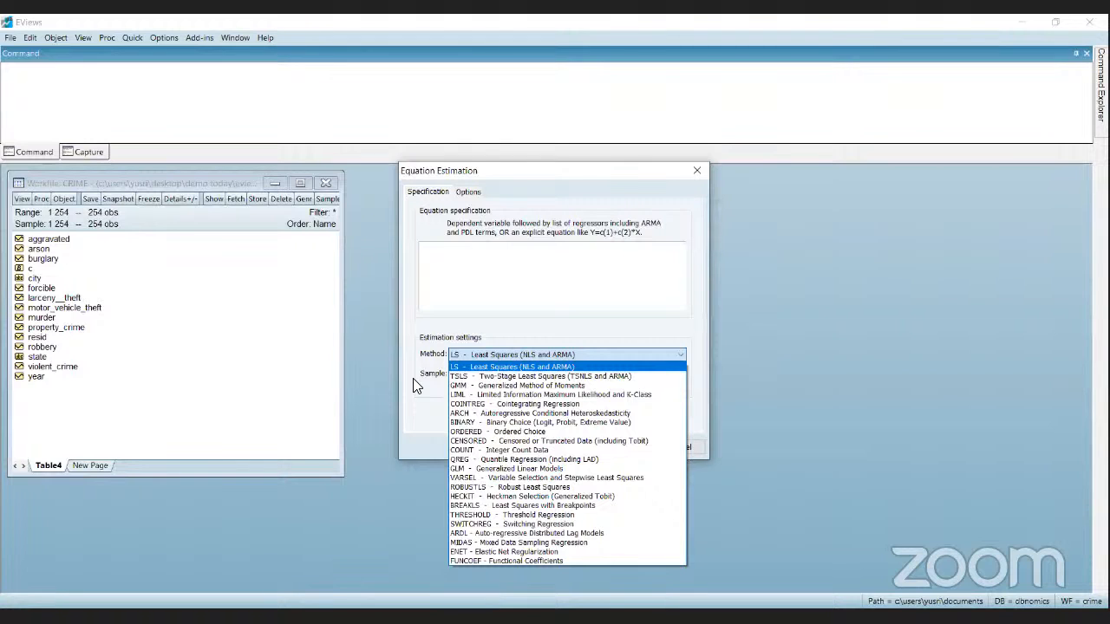
left_click(551, 478)
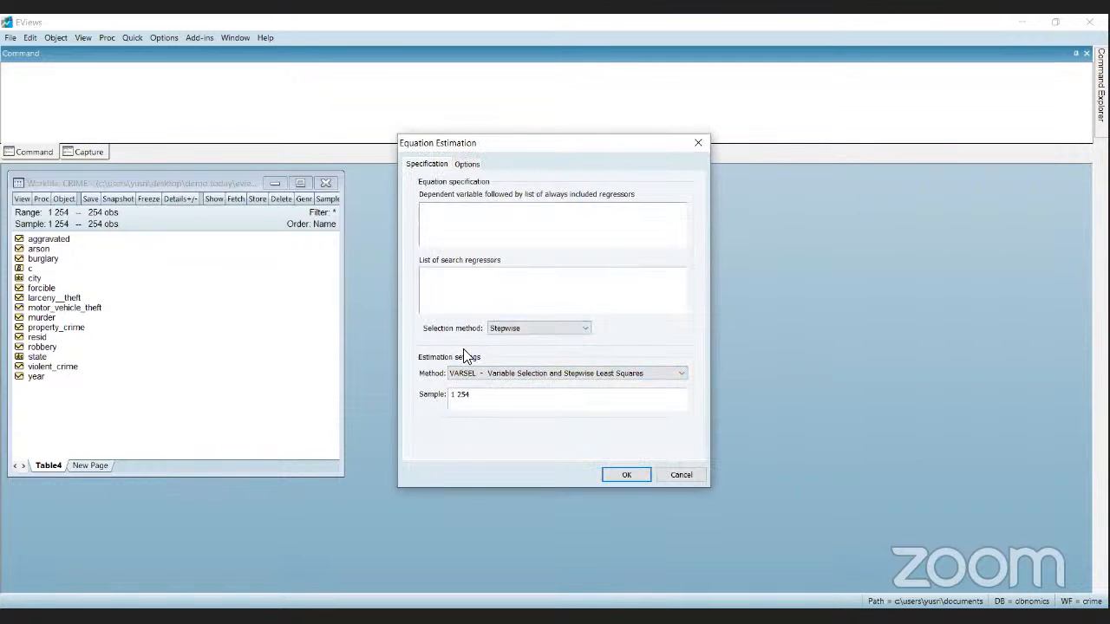
left_click(512, 329)
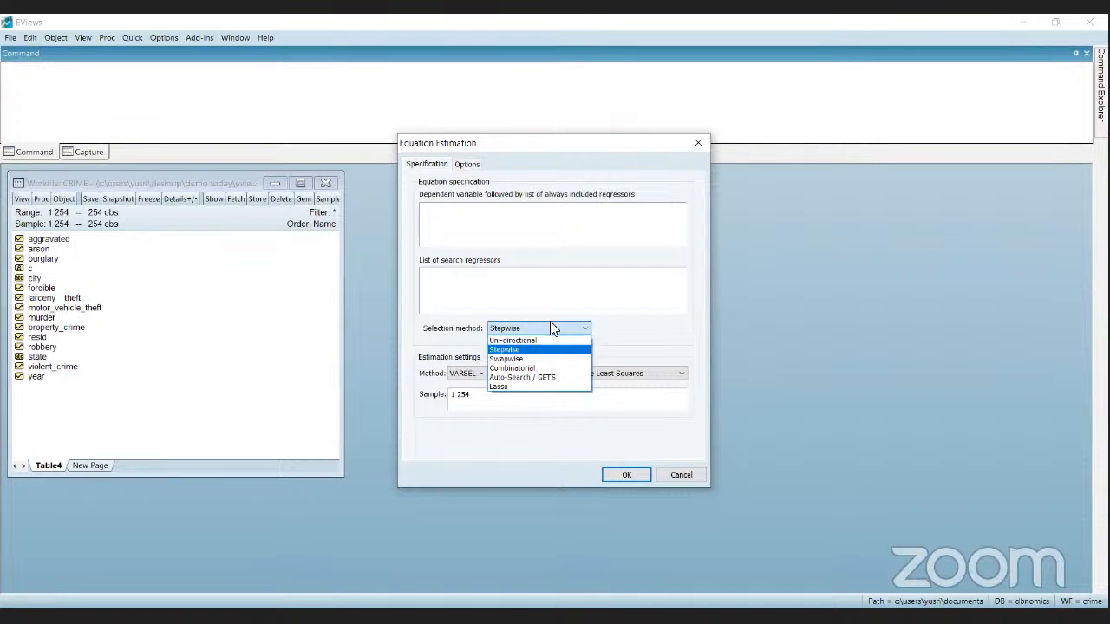
left_click(514, 388)
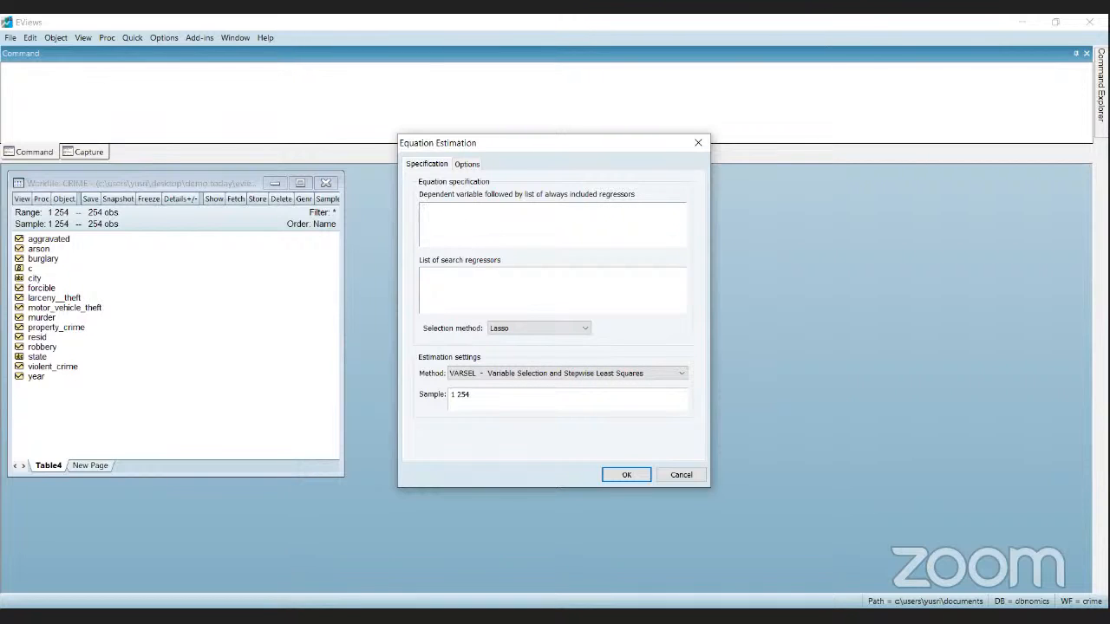
Step: Specify violent_crime as the dependent variable and arson, burglary, murder and robbery as the search regressors
type("violent")
key("ctrl+space")
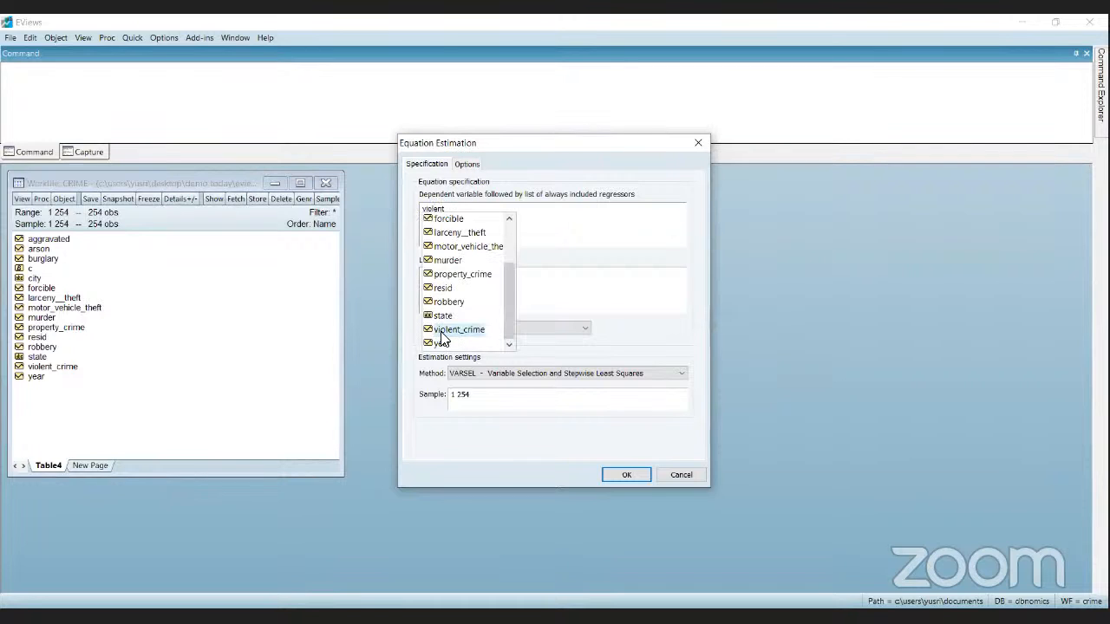
key("Return")
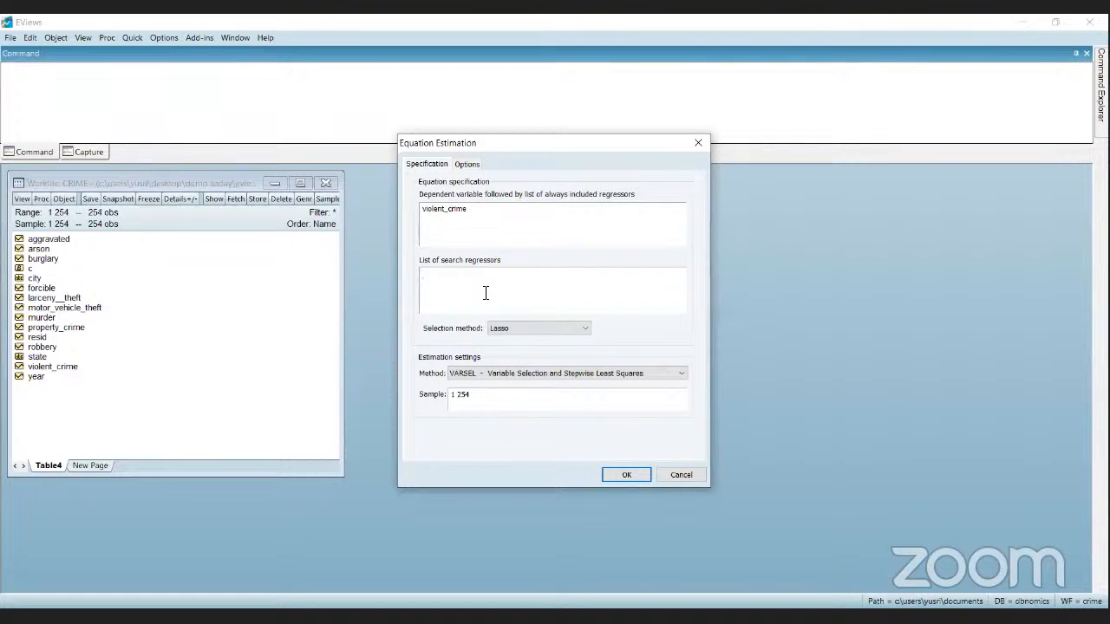
type("arson burgla")
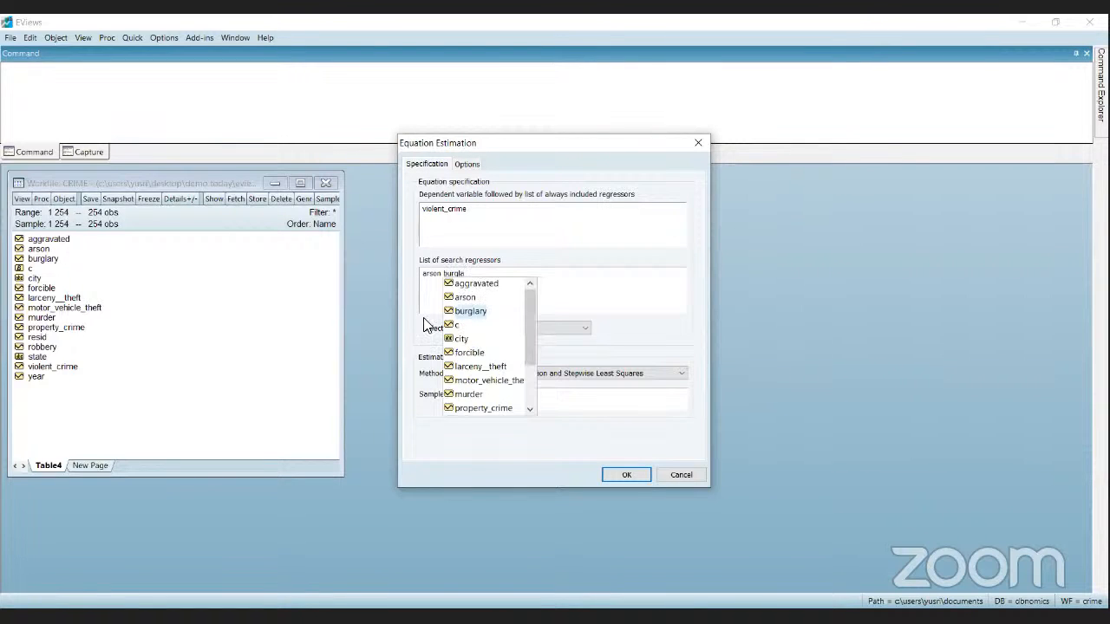
left_click(474, 316)
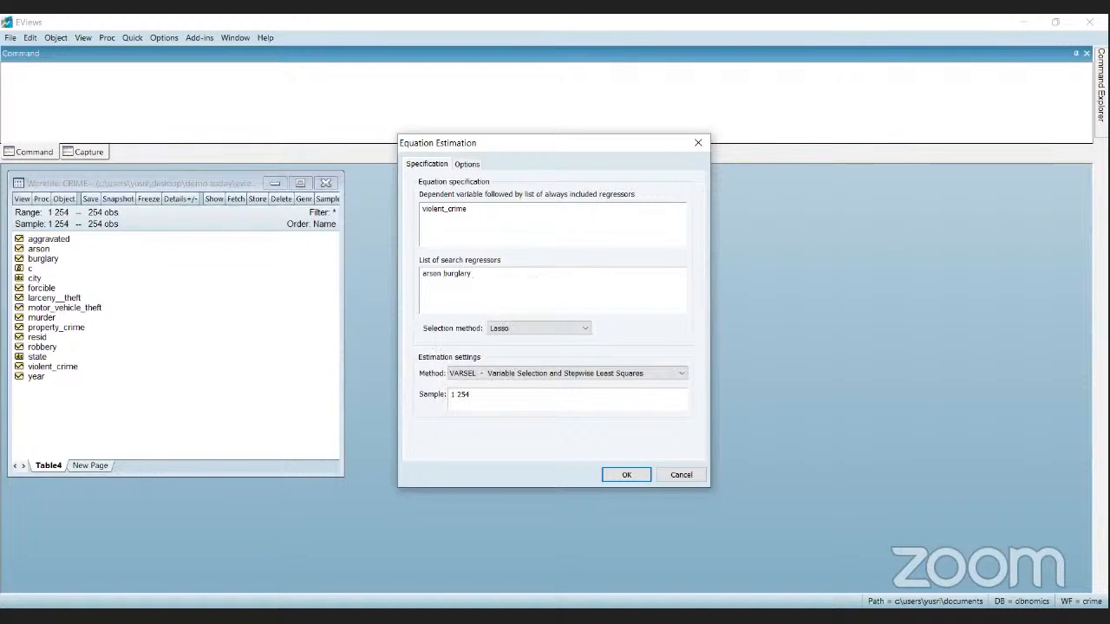
type("murder")
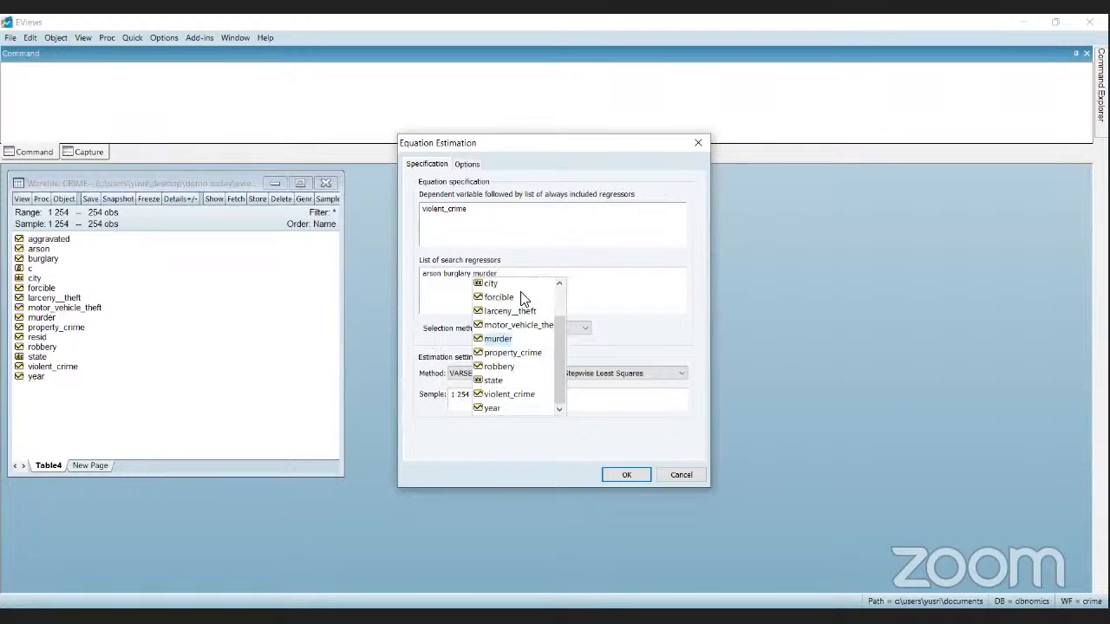
left_click(500, 339)
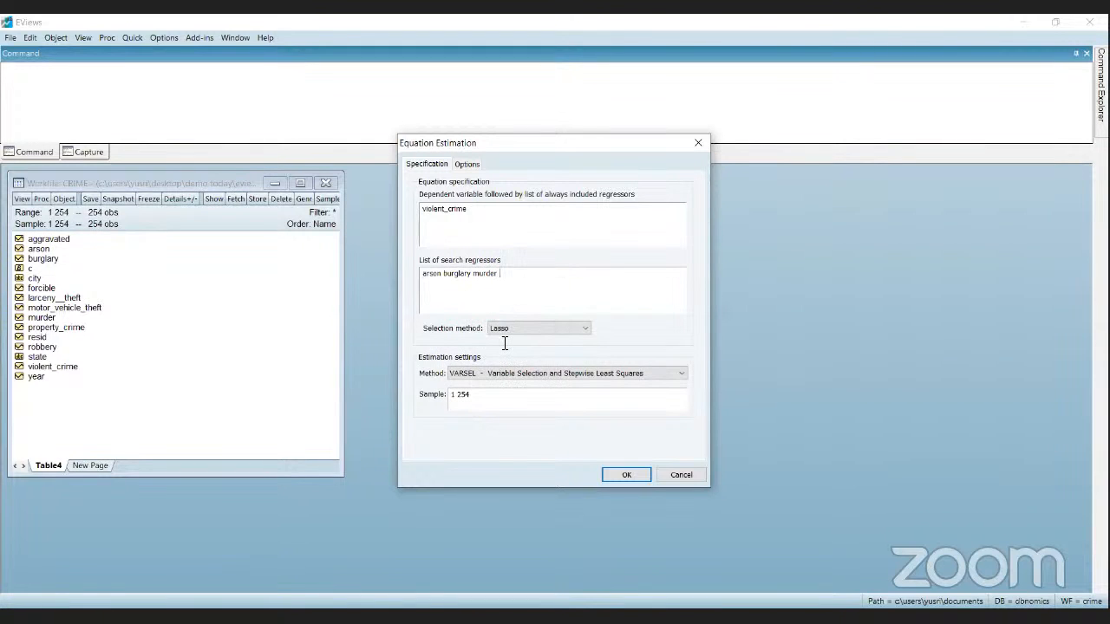
type("robb")
key("Return")
Step: Set the Lasso regressor transformation to a standard deviation option and estimate the equation
left_click(472, 165)
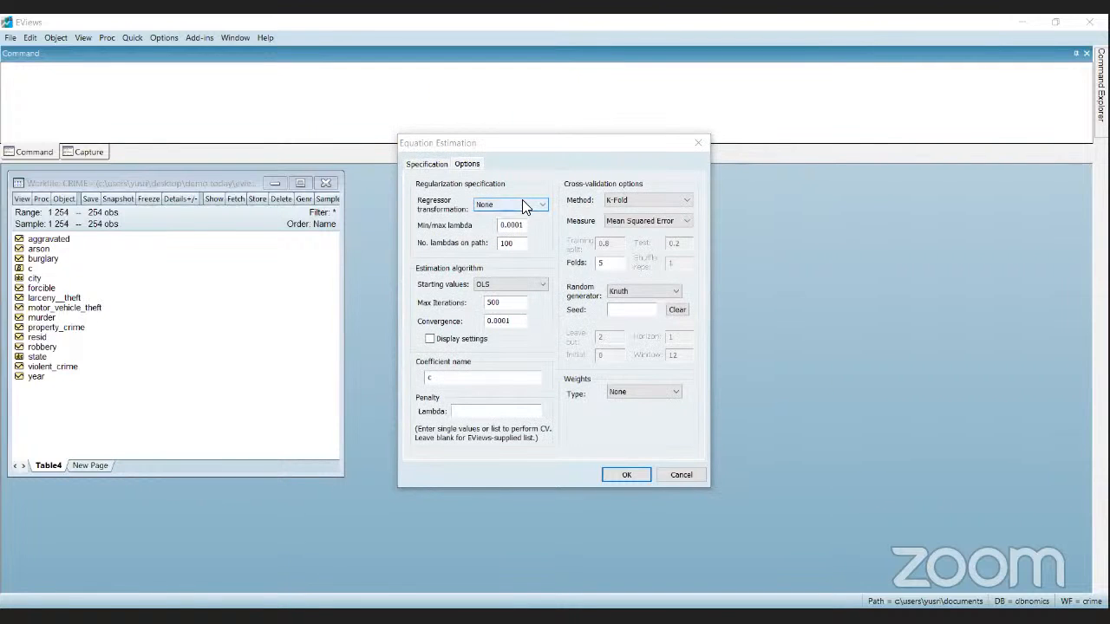
left_click(509, 201)
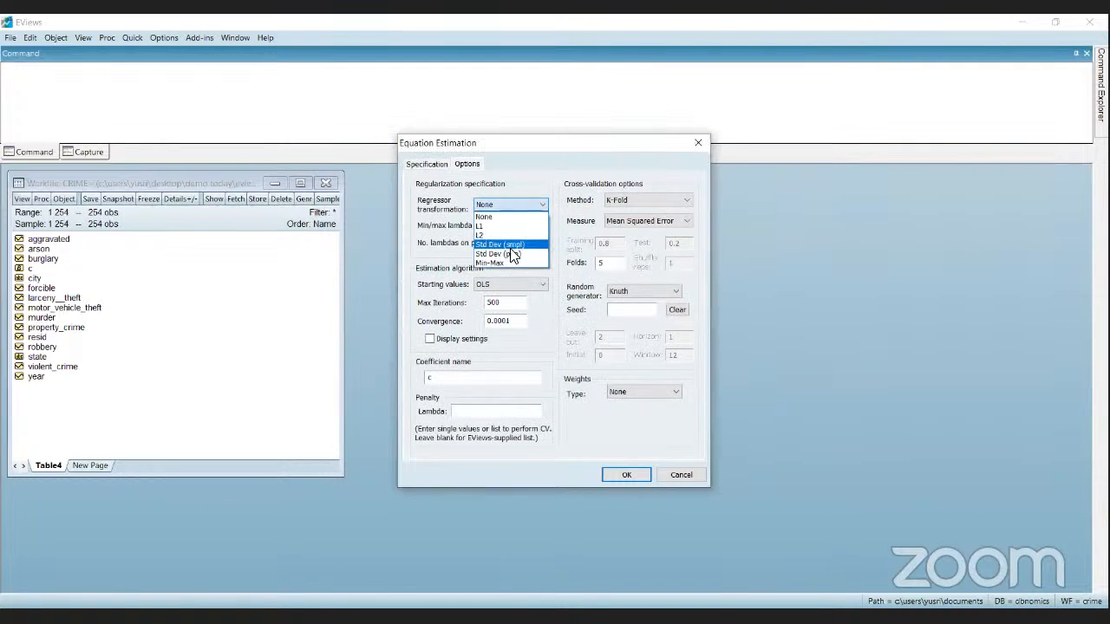
left_click(520, 253)
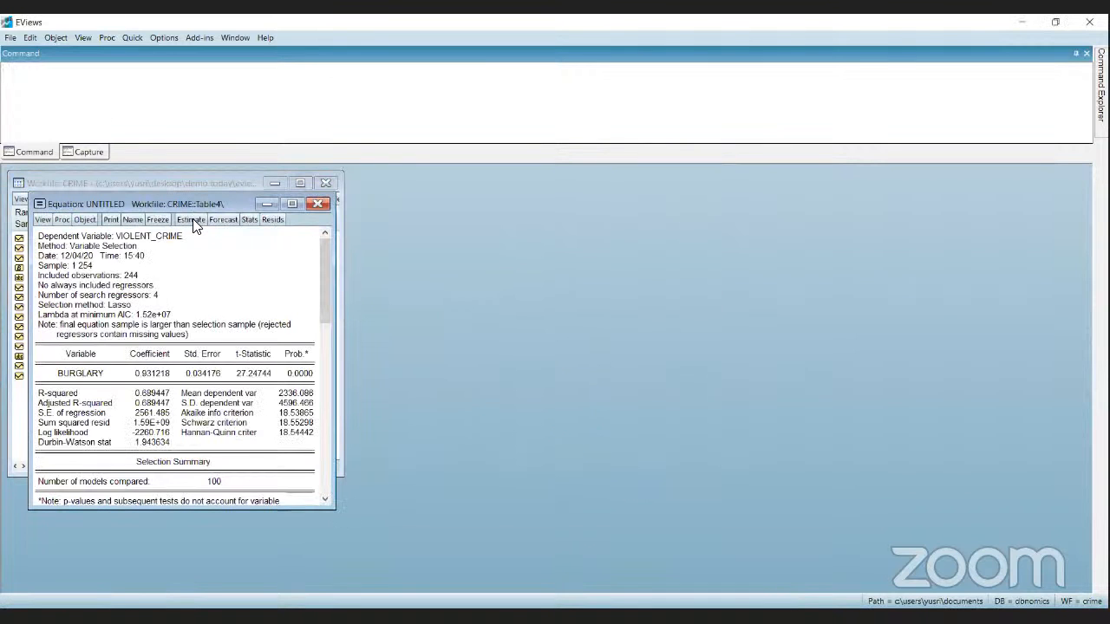
Step: Move the Lasso results clear of the workfile list to examine them, and delete the untitled equation
left_click_drag(180, 206, 394, 235)
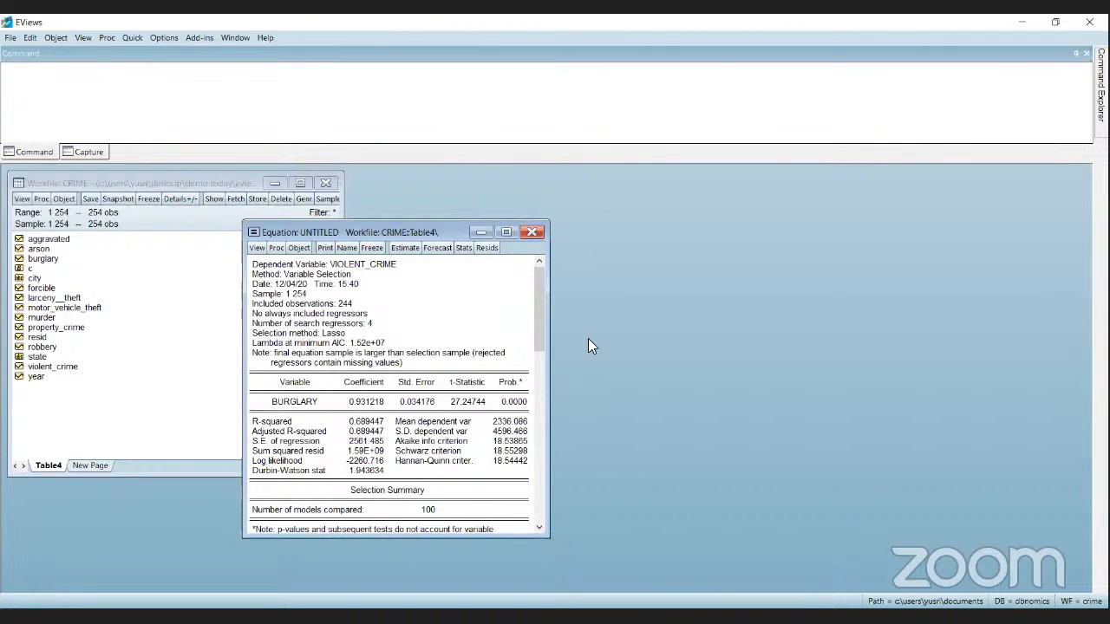
left_click(537, 236)
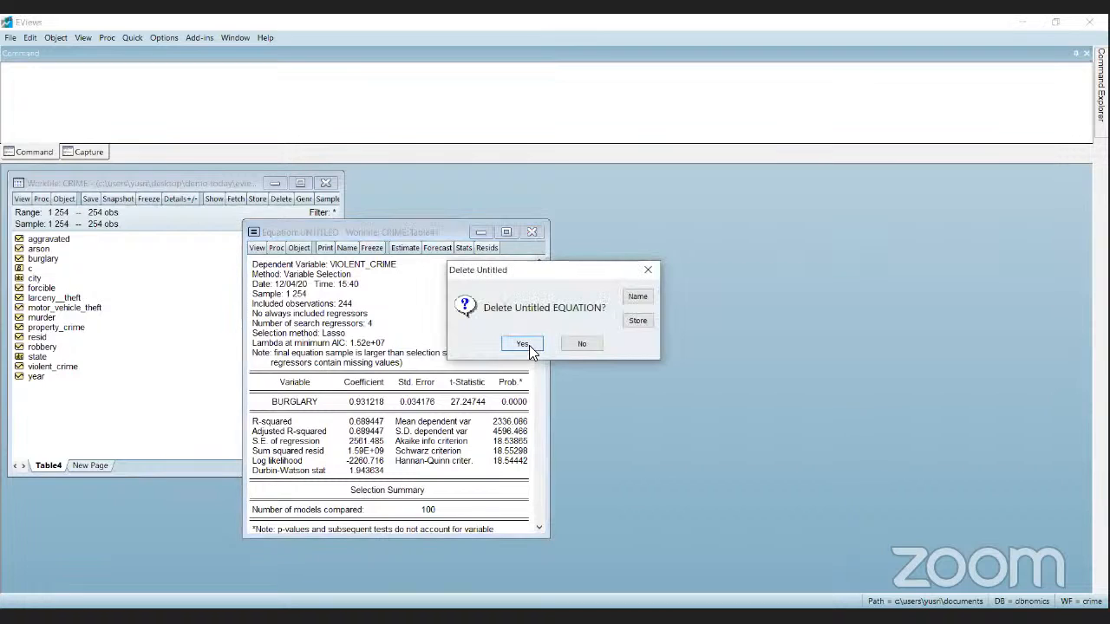
left_click(528, 345)
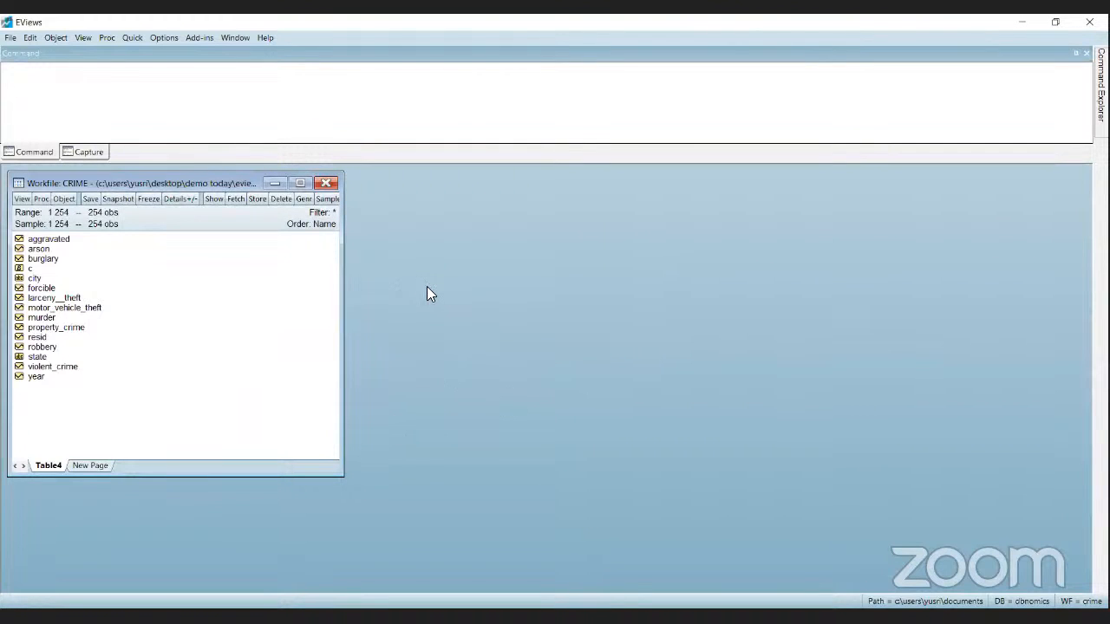
Step: Start a new least squares equation estimation specified as dlog (violent_crime) city dlog(murder), using name autocompletion for the series
left_click(134, 38)
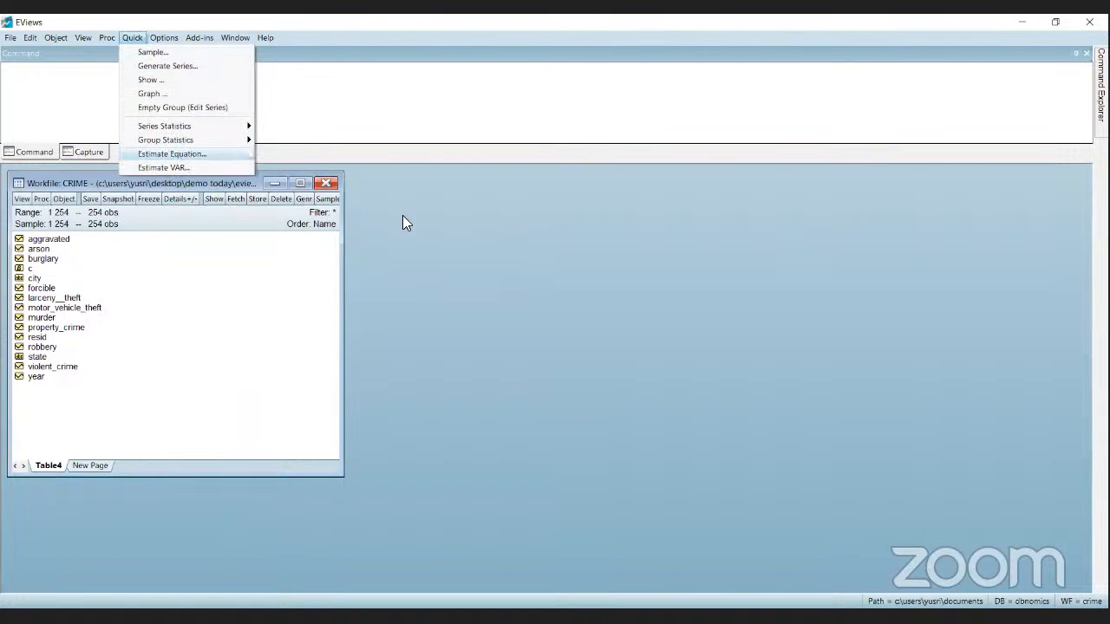
key("Return")
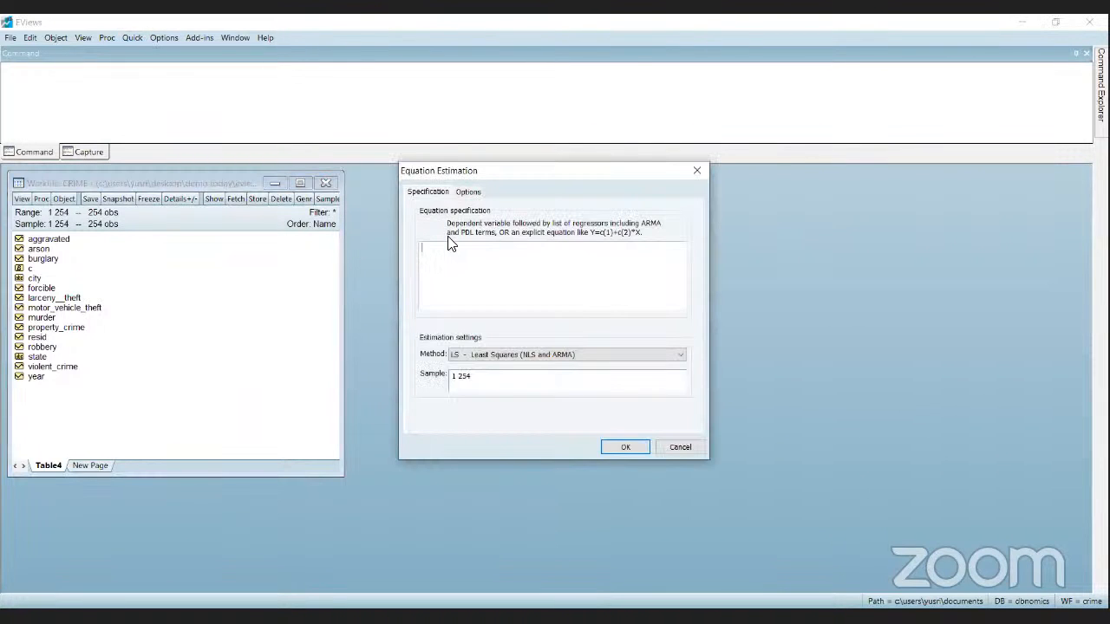
type("c")
type("log (viole")
key("Return")
type(") c")
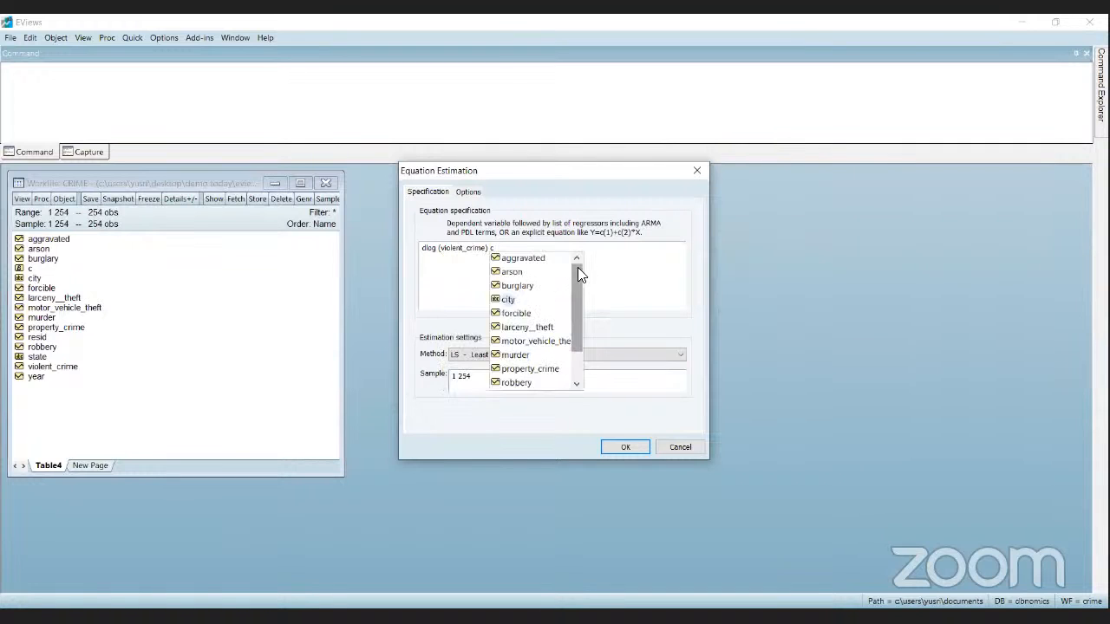
key("Return")
type("dlog")
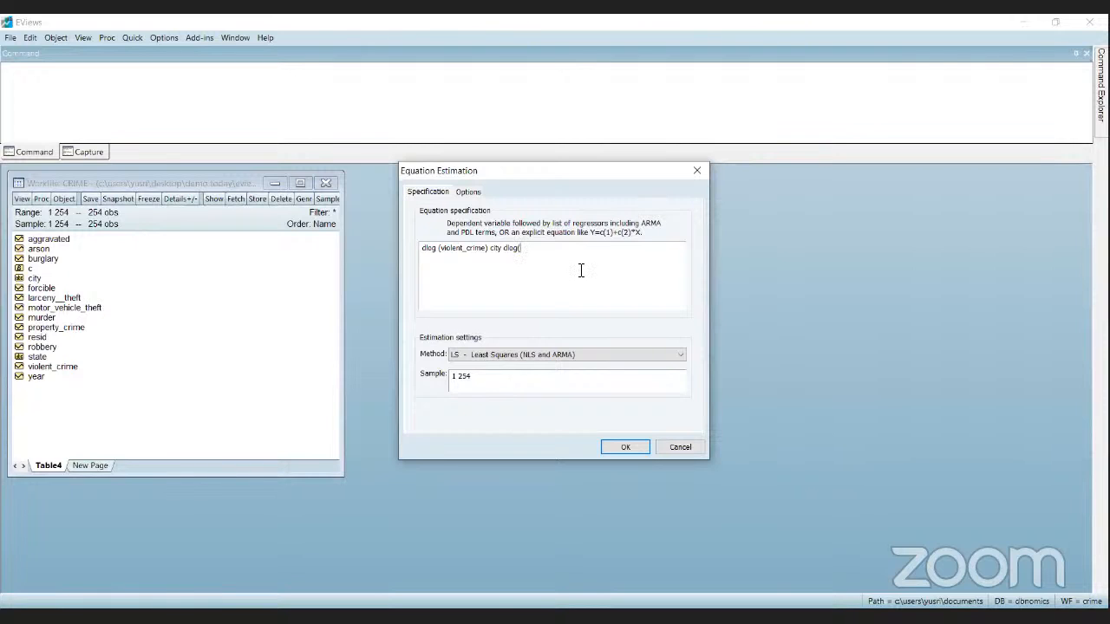
type("(murder")
left_click(548, 316)
Step: Check the estimation options and replace the city regressor with the constant c in the equation specification
left_click(469, 193)
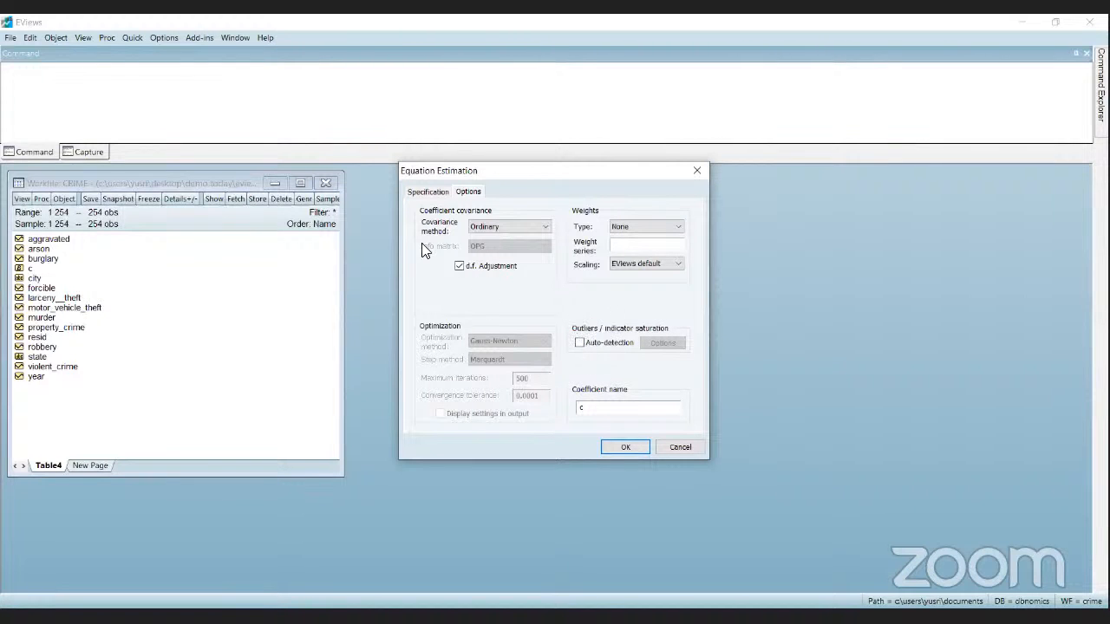
left_click(427, 193)
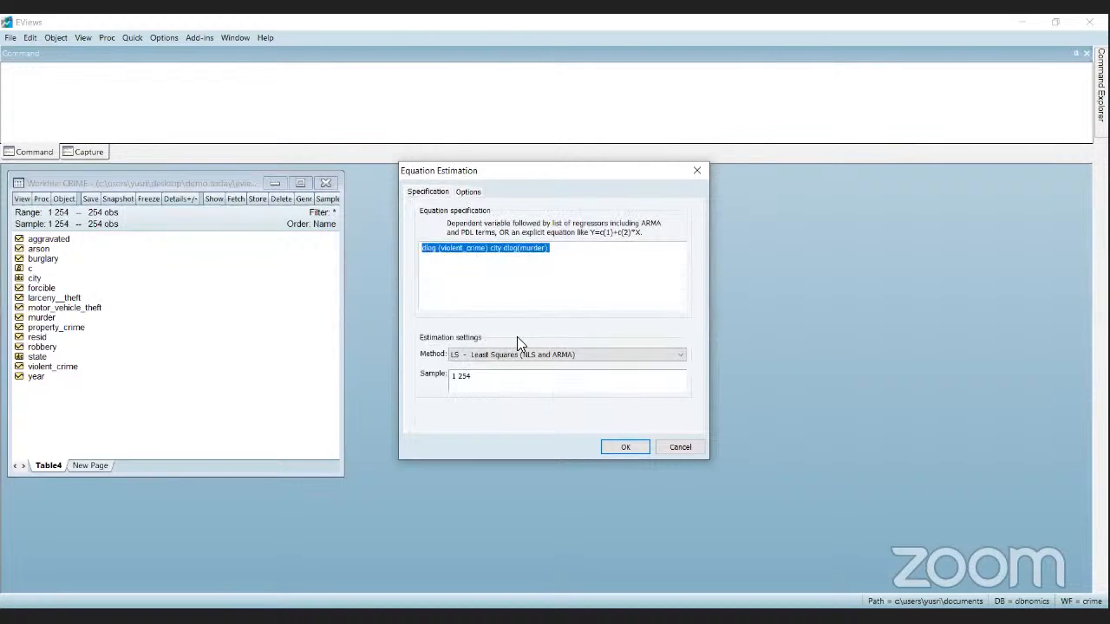
left_click(467, 191)
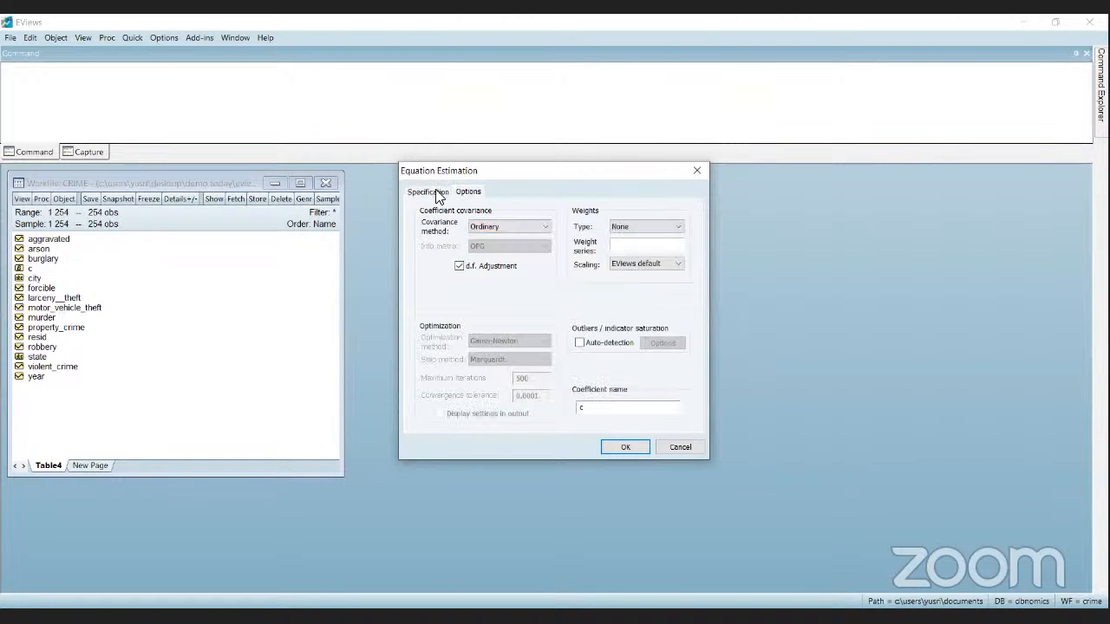
left_click(435, 193)
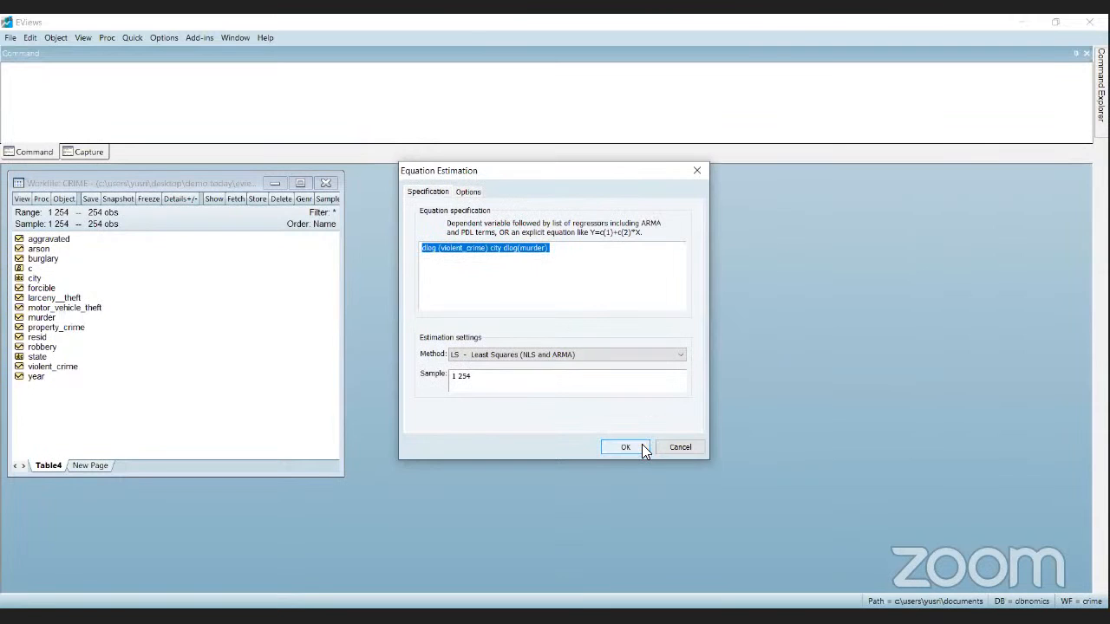
left_click(527, 258)
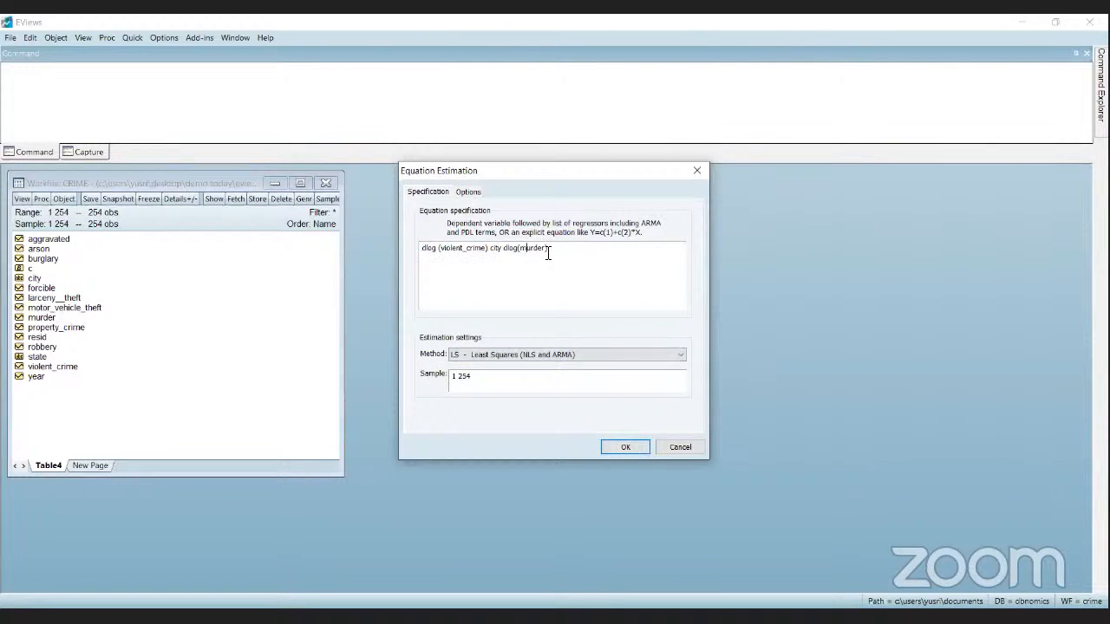
double_click(499, 248)
type("c")
left_click(644, 256)
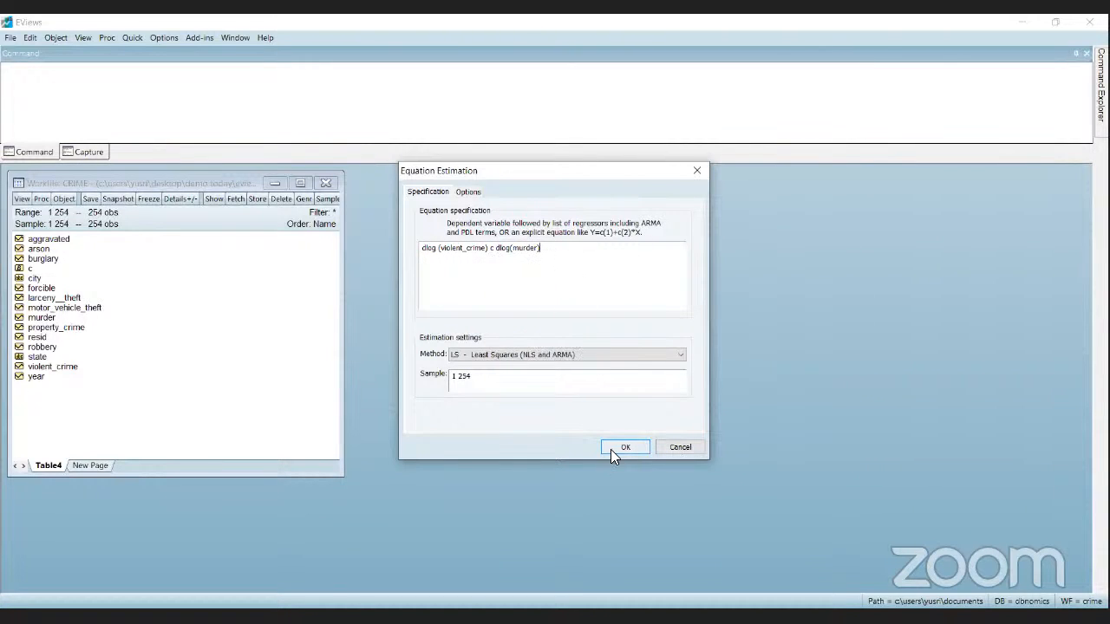
Step: Correct the specification to dlog(violent_crime) c dlog(murder) without the stray space, estimate it and enlarge the results window
triple_click(431, 250)
triple_click(431, 248)
double_click(428, 249)
type("dlo")
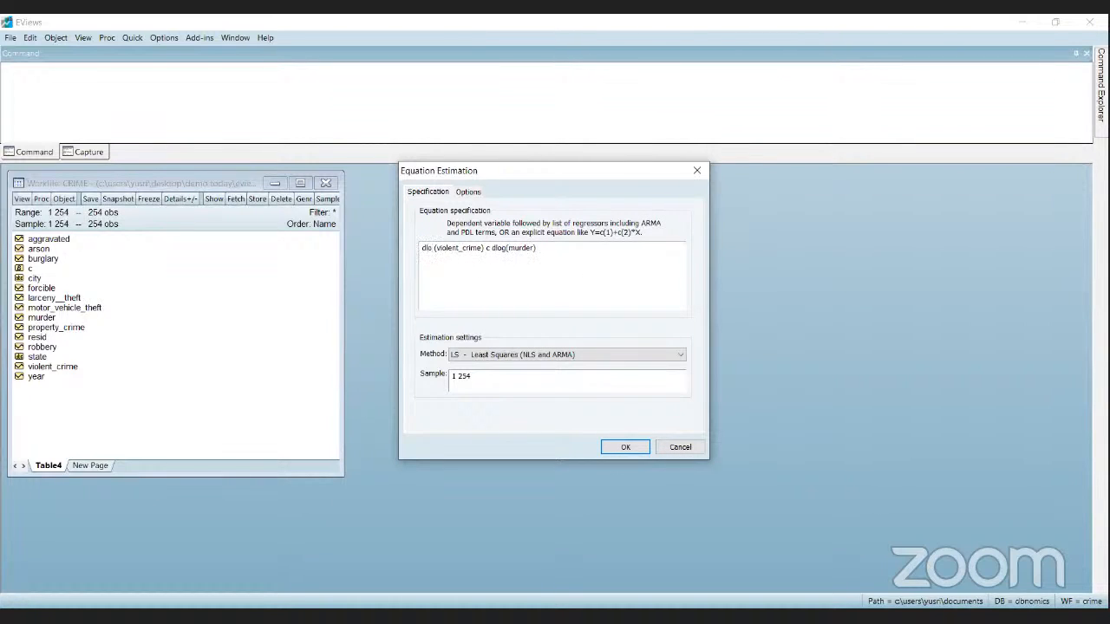
type("g")
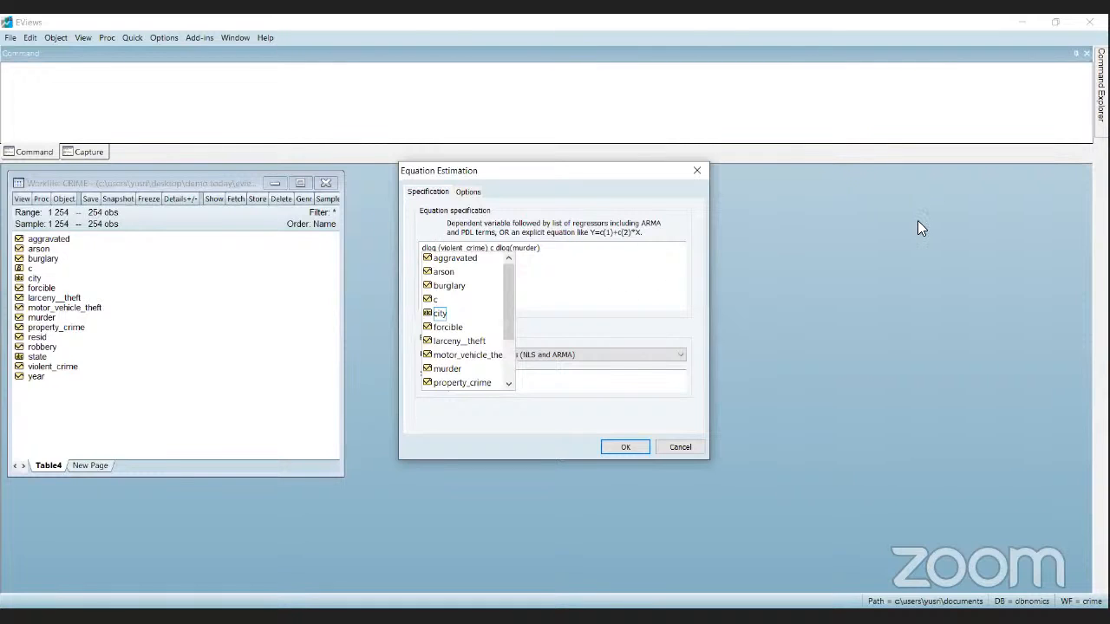
key("Escape")
key("Delete")
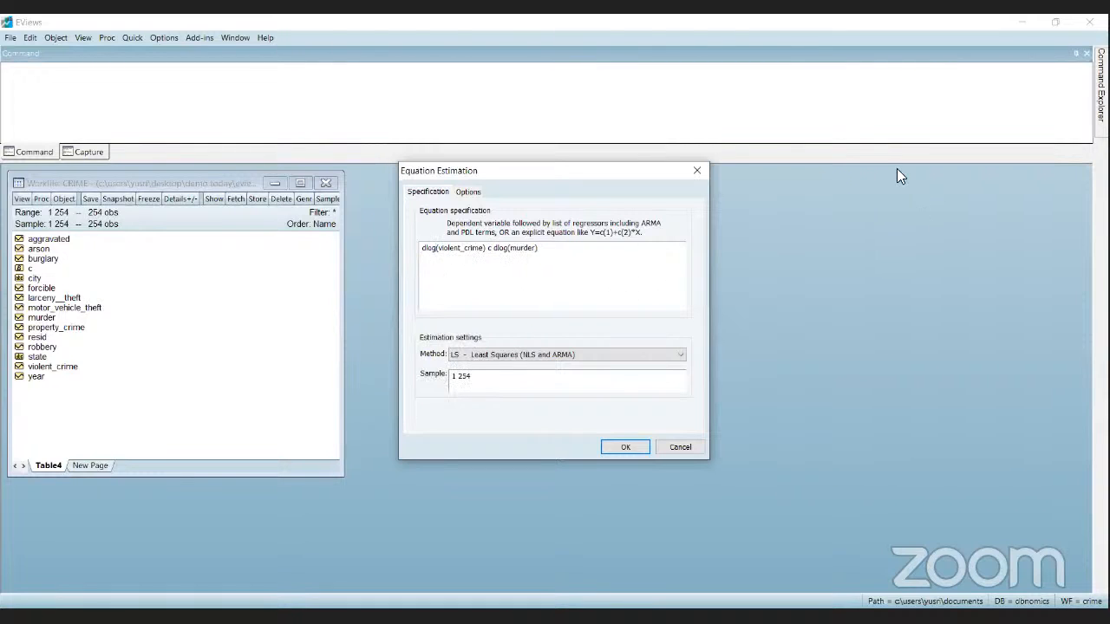
left_click(622, 446)
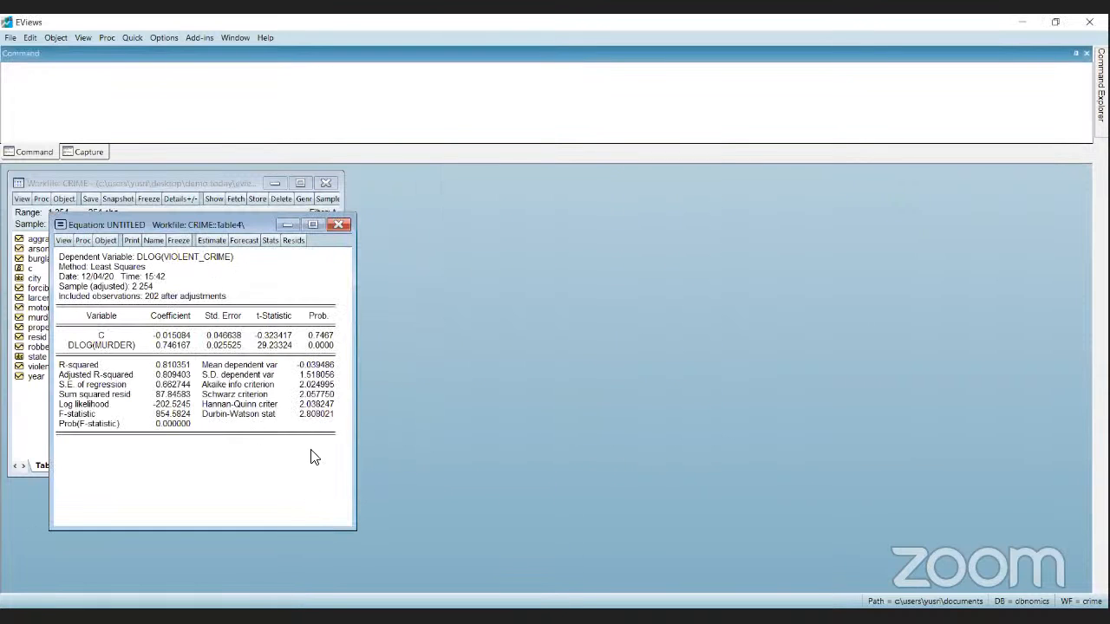
left_click_drag(353, 531, 432, 555)
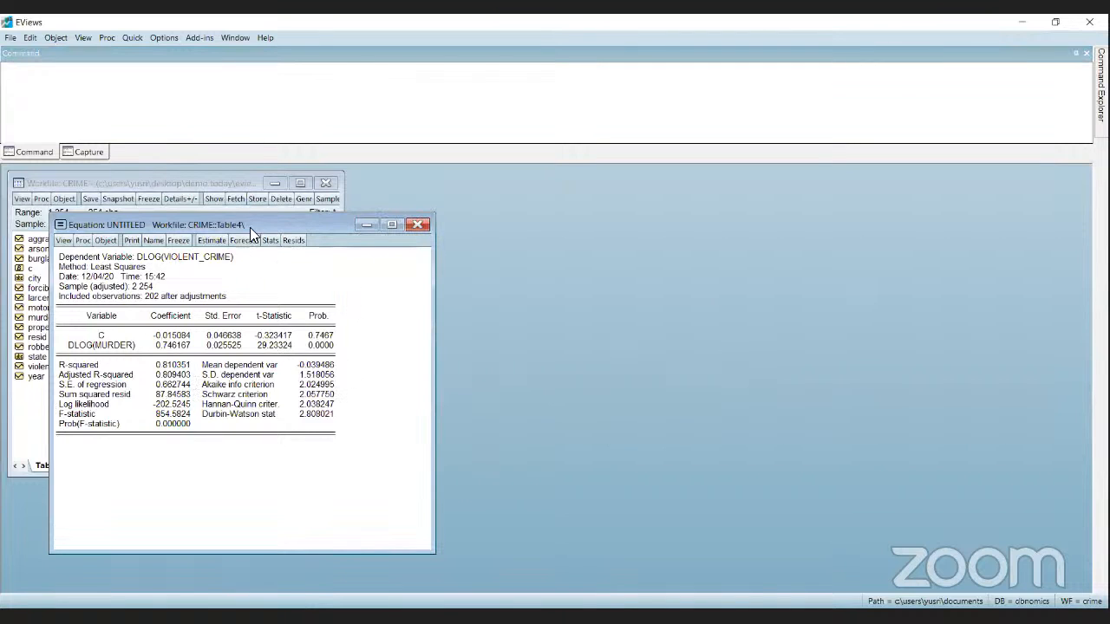
Step: Set up another least squares equation estimation specified as dlog(violent_crime) c dlog(murder)
left_click(133, 38)
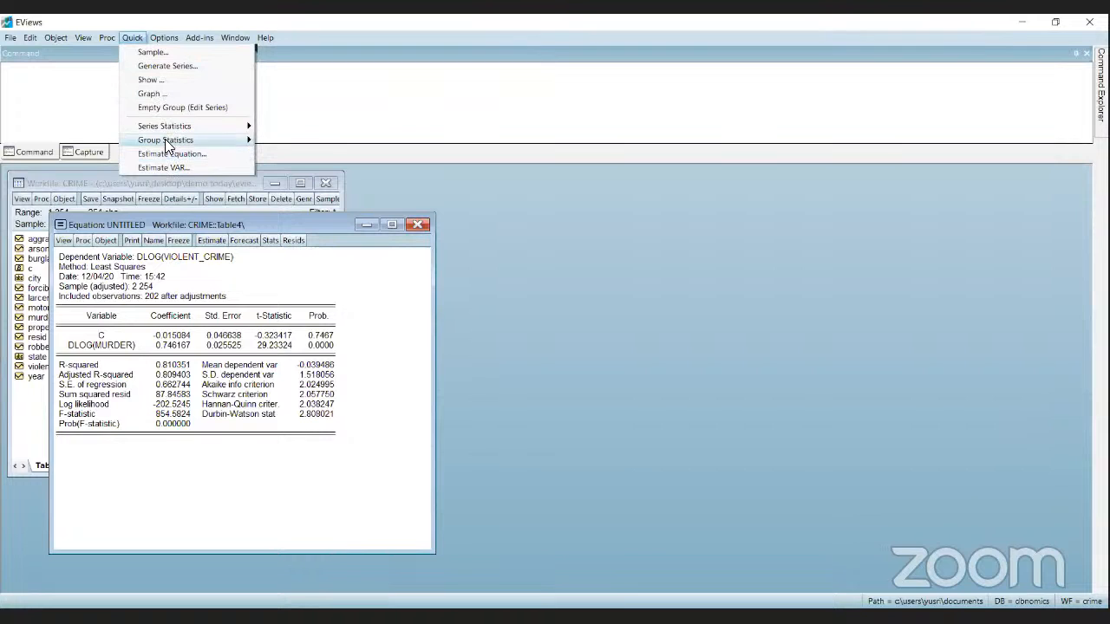
left_click(180, 156)
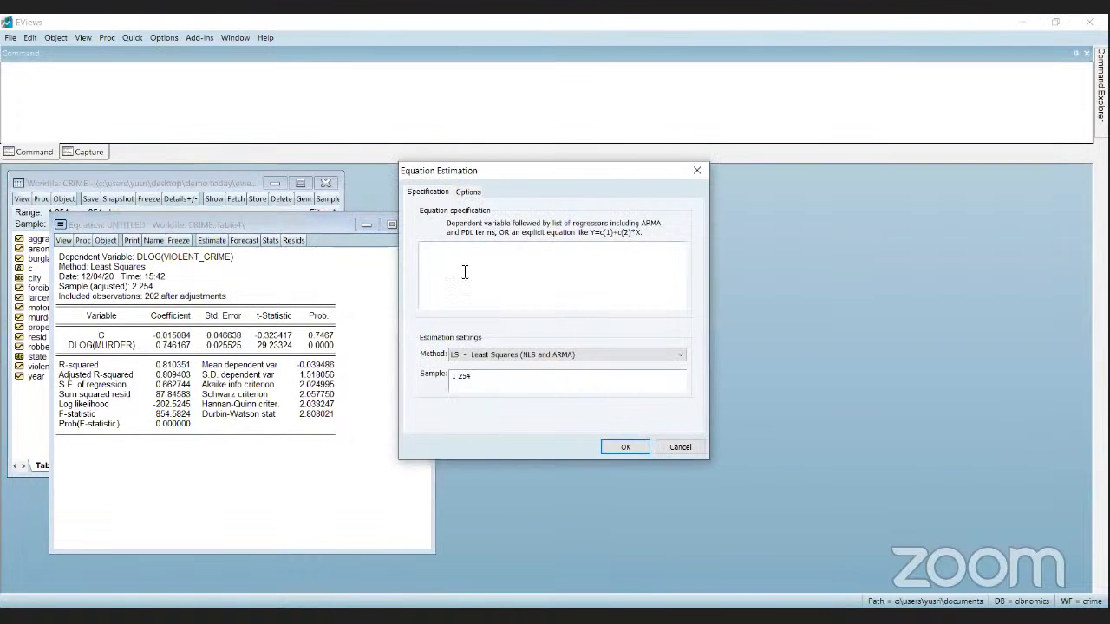
left_click(473, 272)
type("dlog(viole")
left_click(468, 371)
type(")")
type("c dlog(murd")
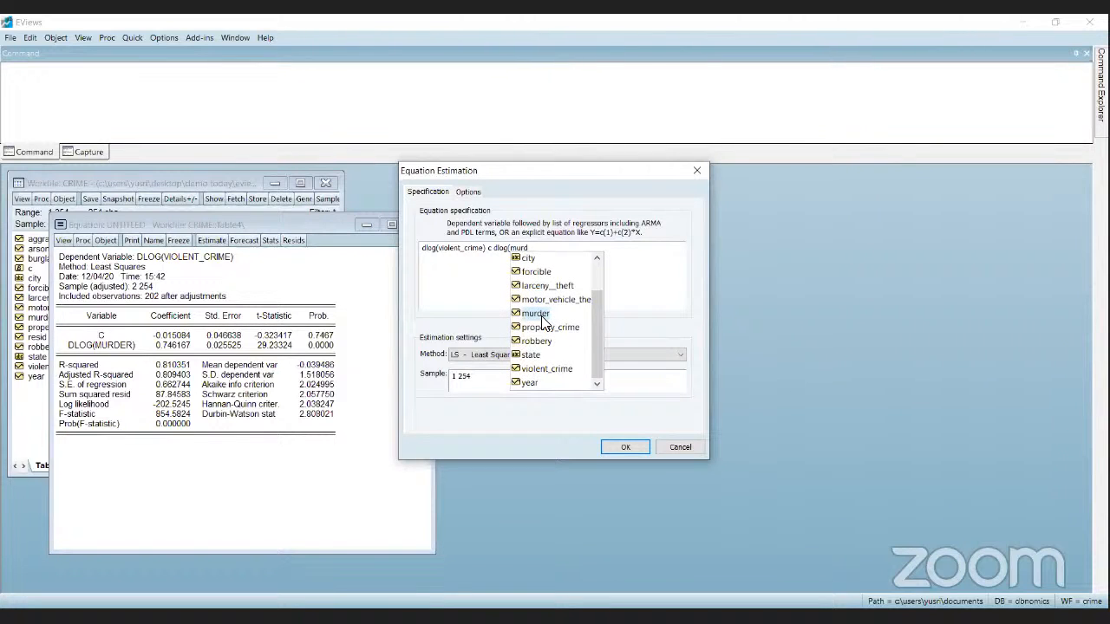
left_click(535, 313)
type(")")
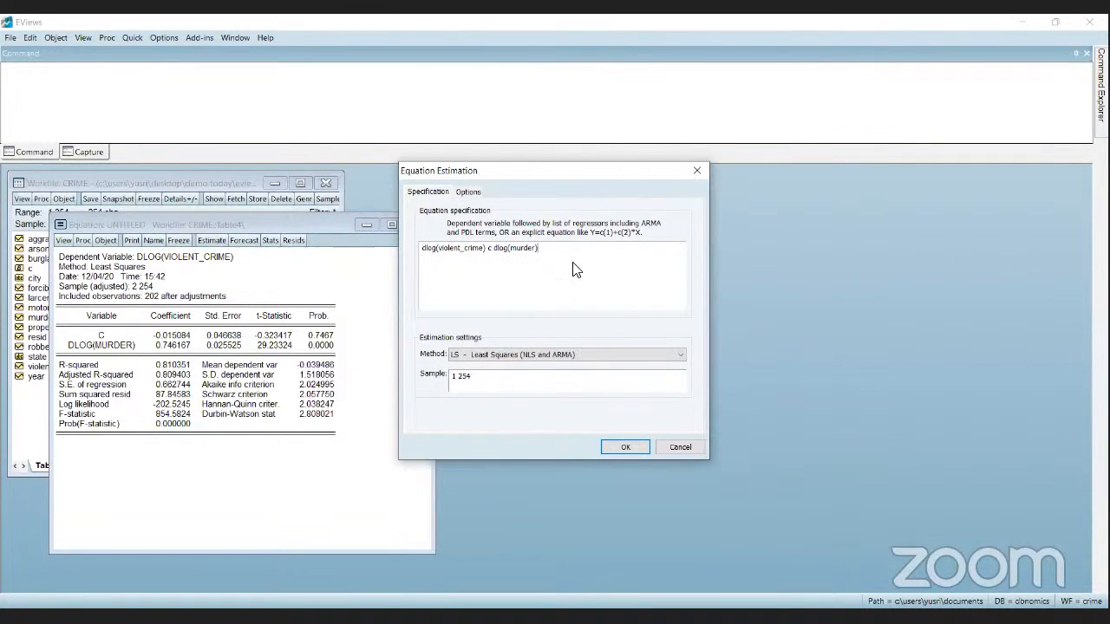
Step: Enable auto-detection of outliers and indicator saturation and estimate the equation
left_click(468, 192)
left_click(593, 344)
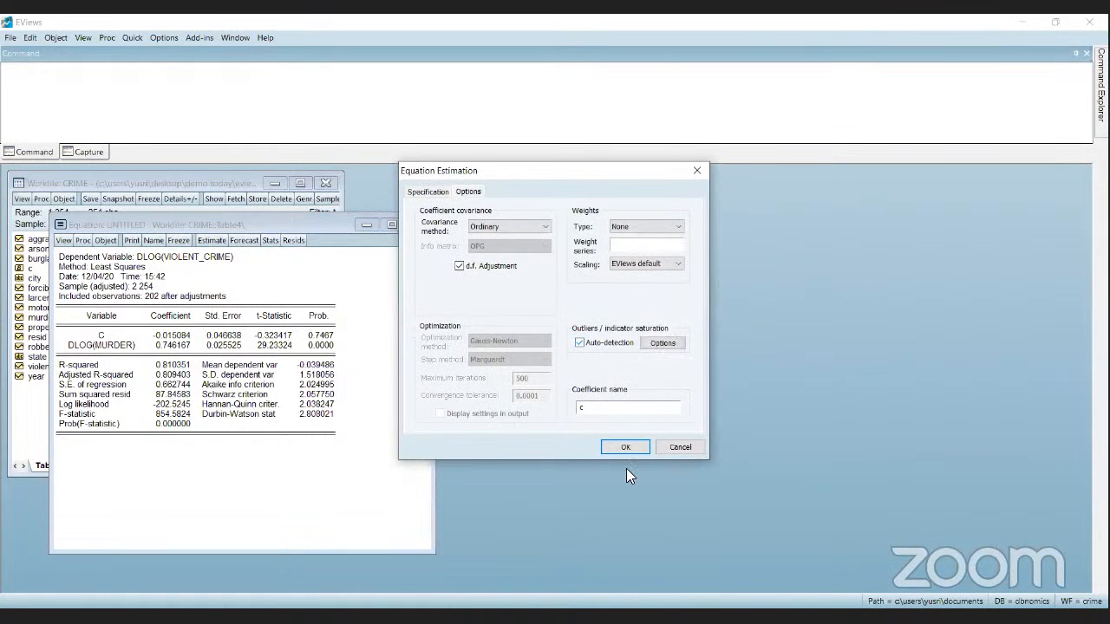
left_click(625, 446)
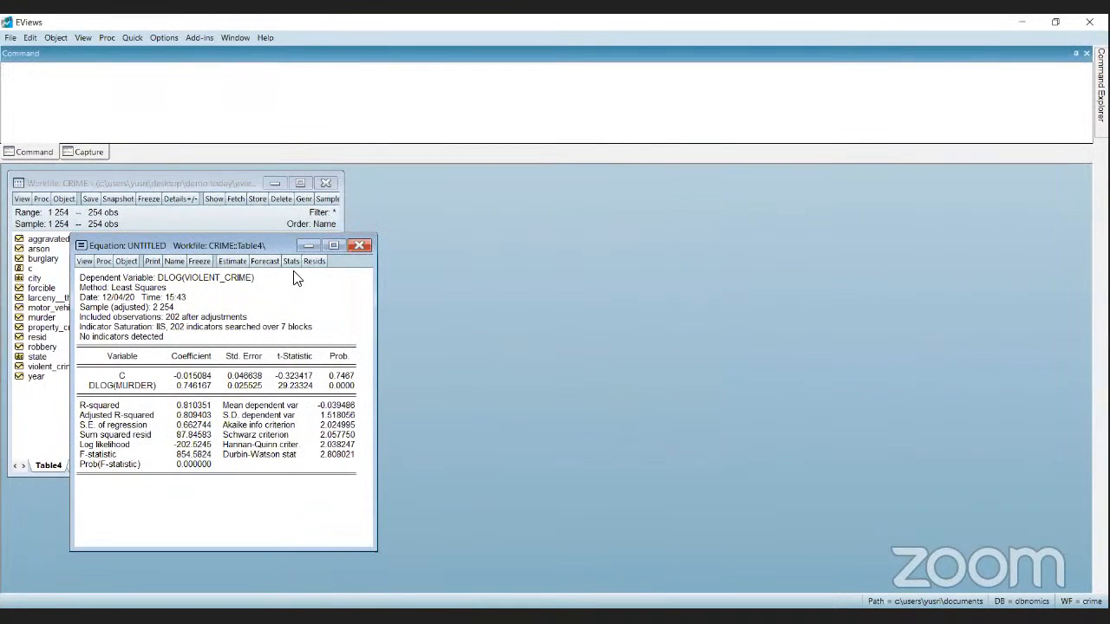
Step: Display the equation's residual, actual and fitted graph and enlarge its window to examine it
left_click(315, 262)
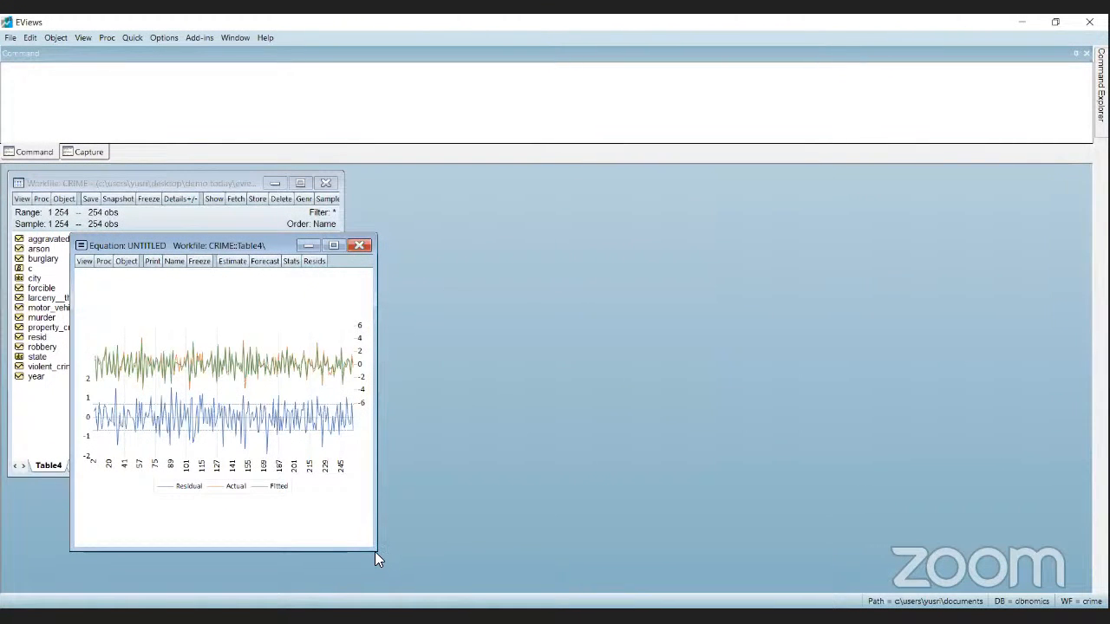
left_click_drag(376, 551, 609, 577)
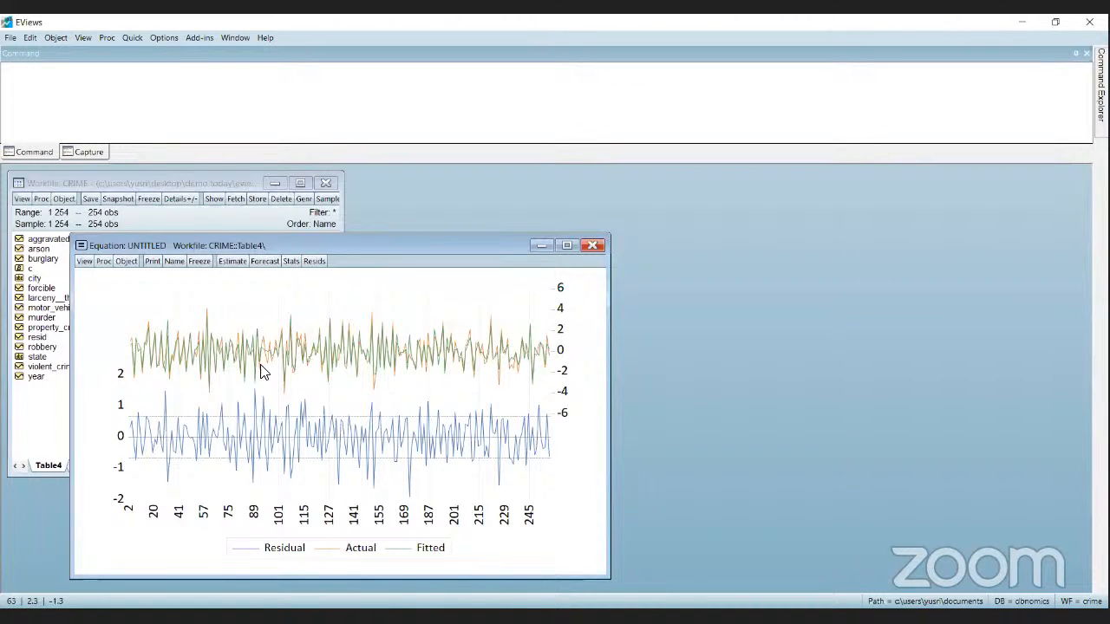
mouse_move(262, 372)
Step: Review the estimation methods available for a new equation, and close the estimation dialog without estimating
left_click(132, 36)
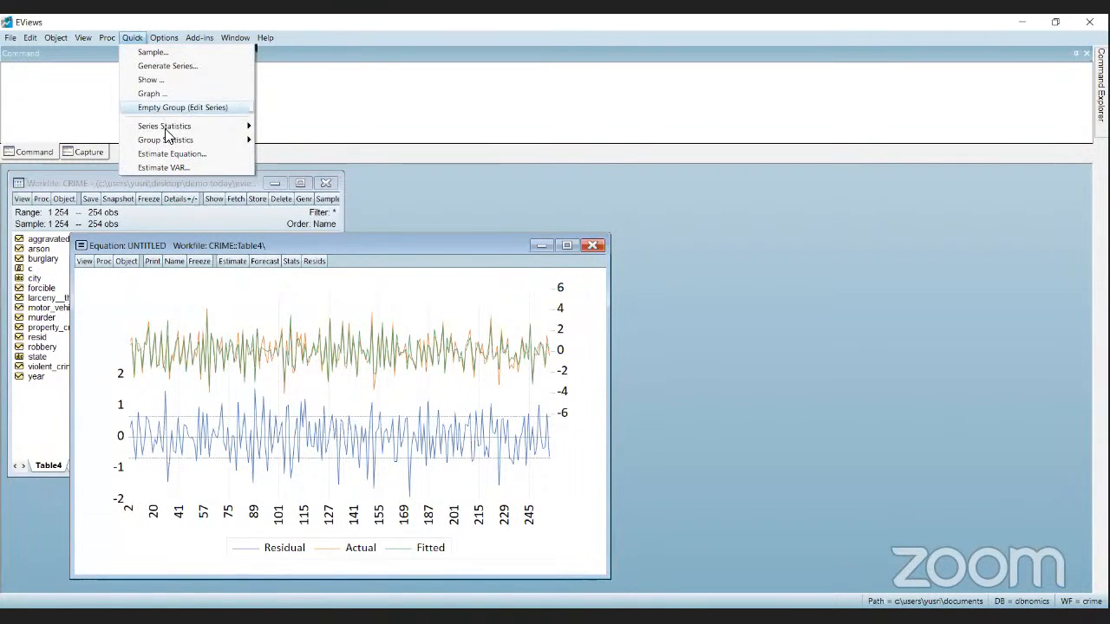
left_click(169, 153)
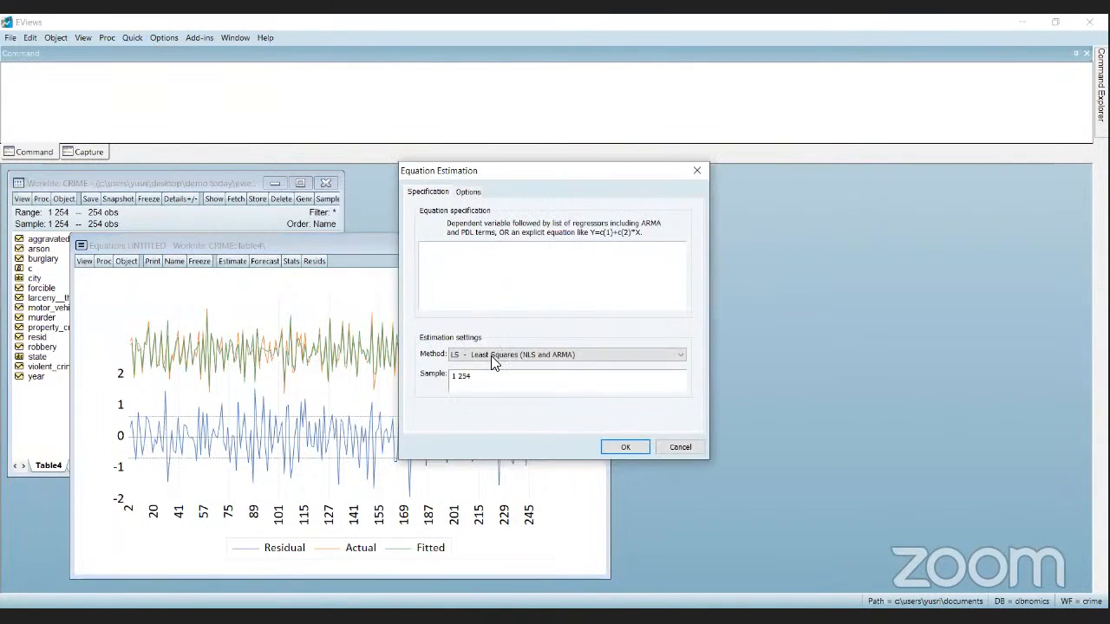
left_click(490, 355)
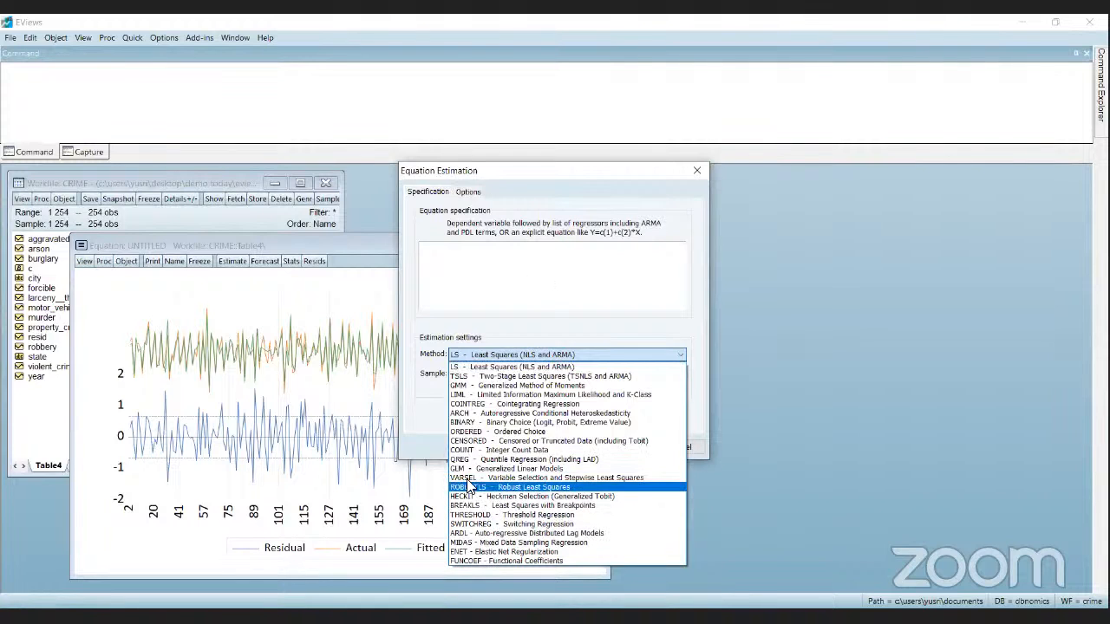
left_click(615, 255)
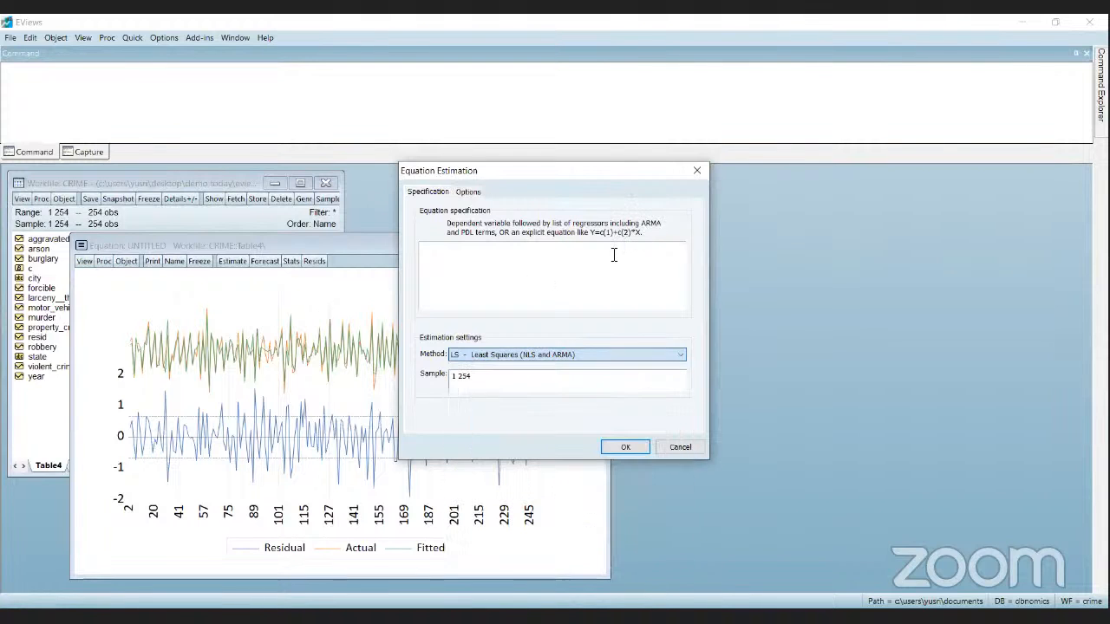
left_click(697, 172)
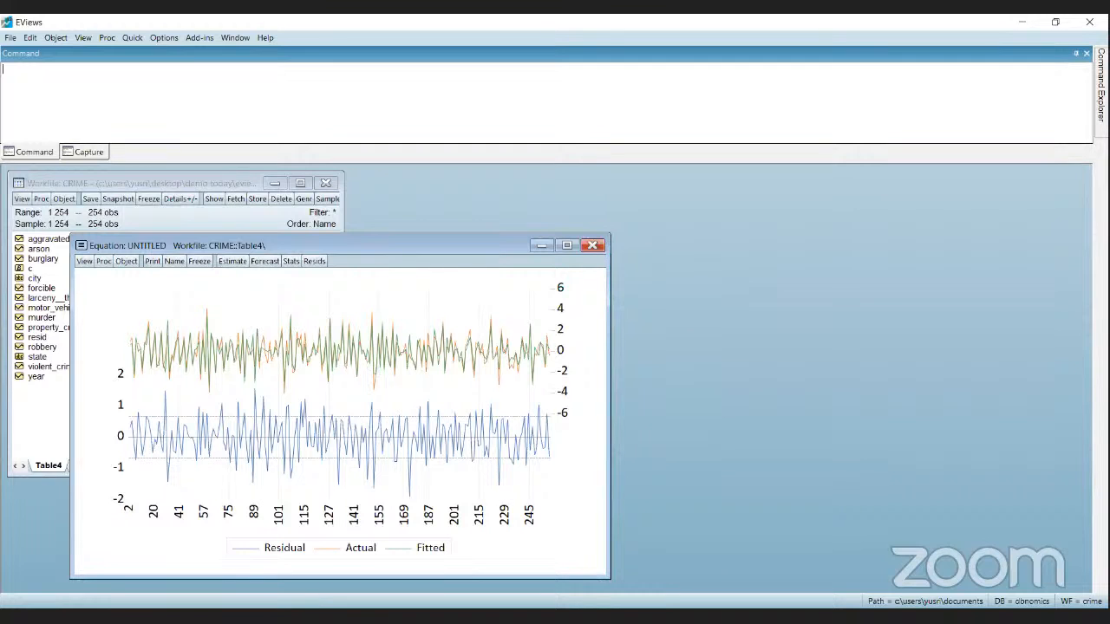
Step: Switch to the EViews window with the STOCKS workfile and open ibm, spx and spx_h together as a factor
key("alt+Tab")
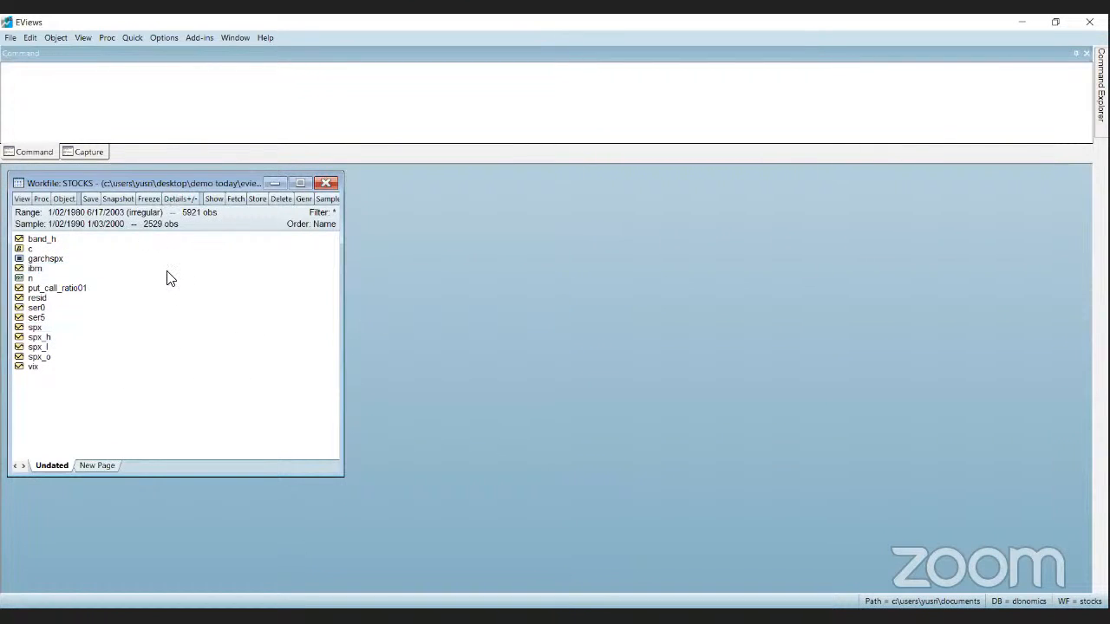
left_click(33, 269)
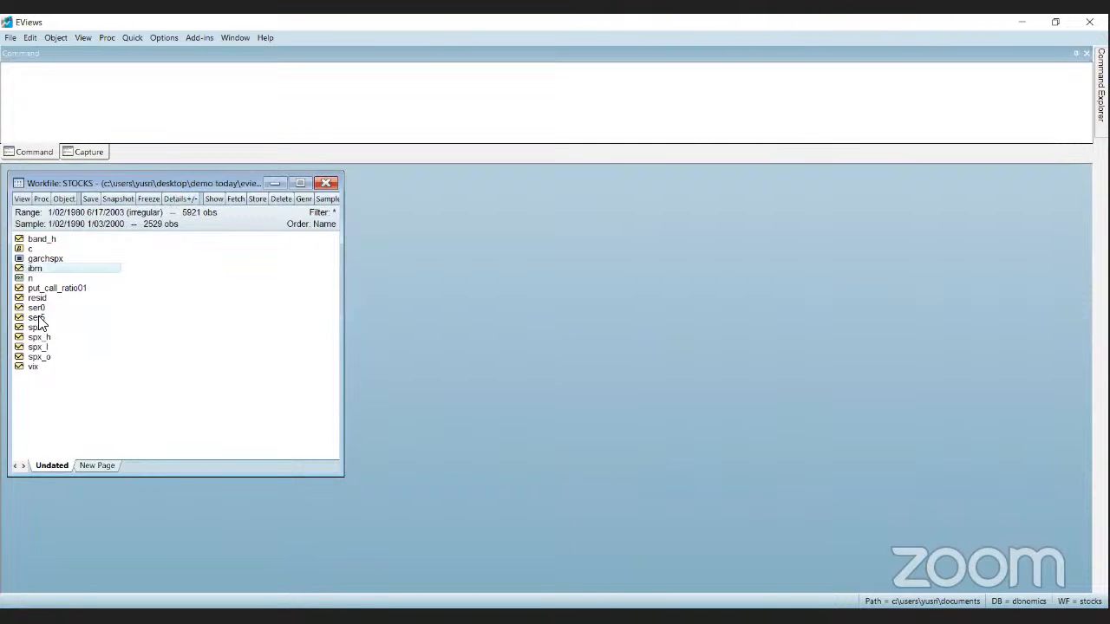
left_click(37, 327, "ctrl")
left_click(39, 337, "ctrl")
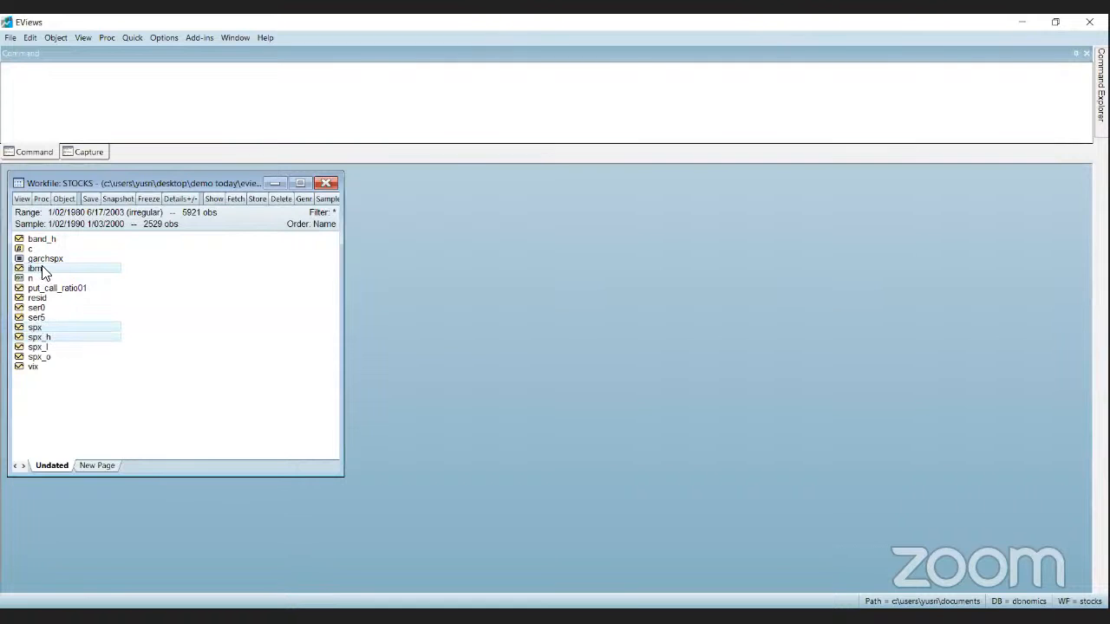
right_click(60, 332)
mouse_move(158, 339)
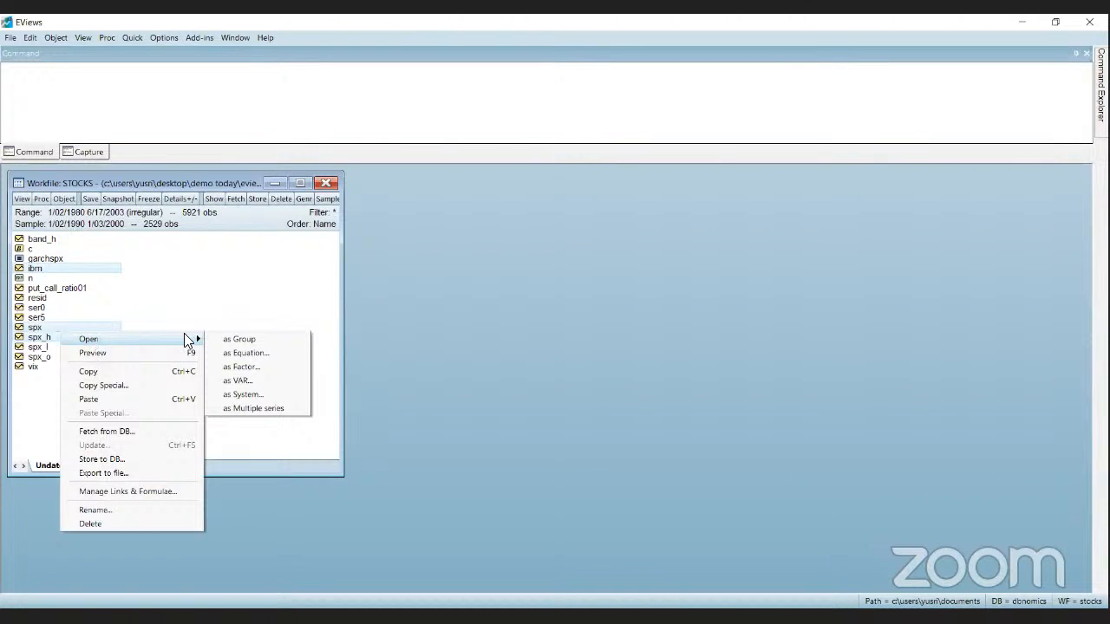
left_click(269, 368)
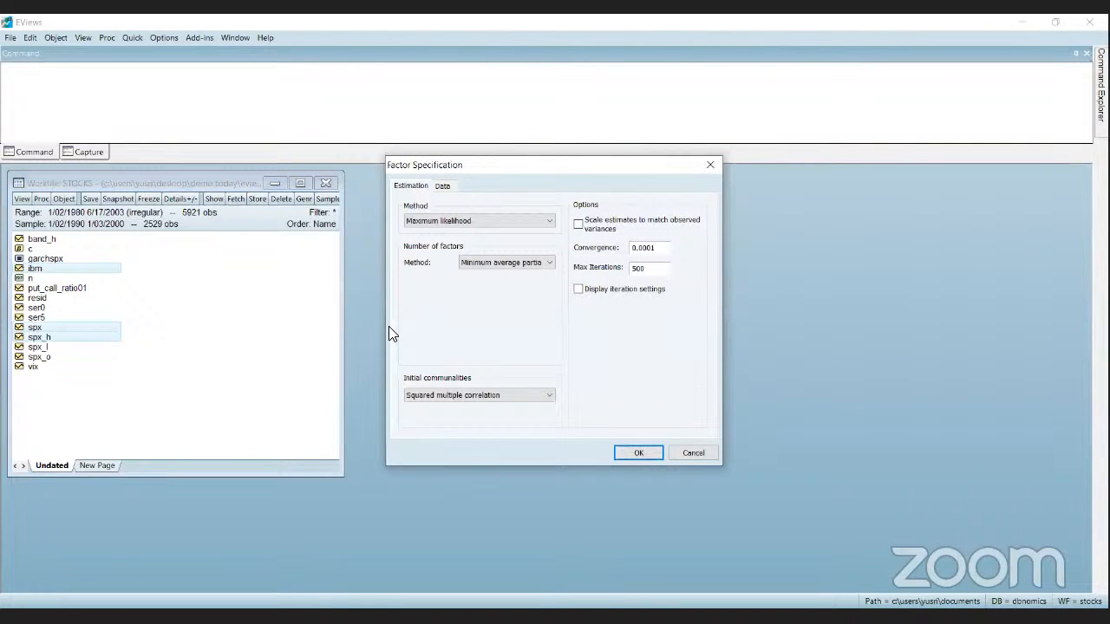
Step: Set the method for determining the number of factors to Bai and Ng
left_click(499, 263)
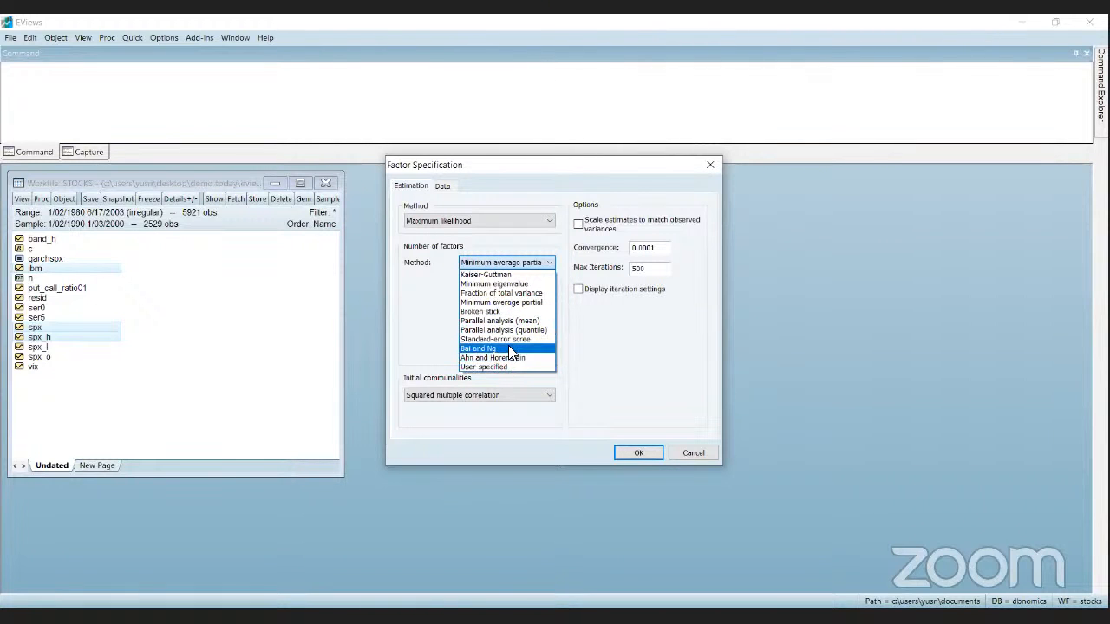
left_click(510, 348)
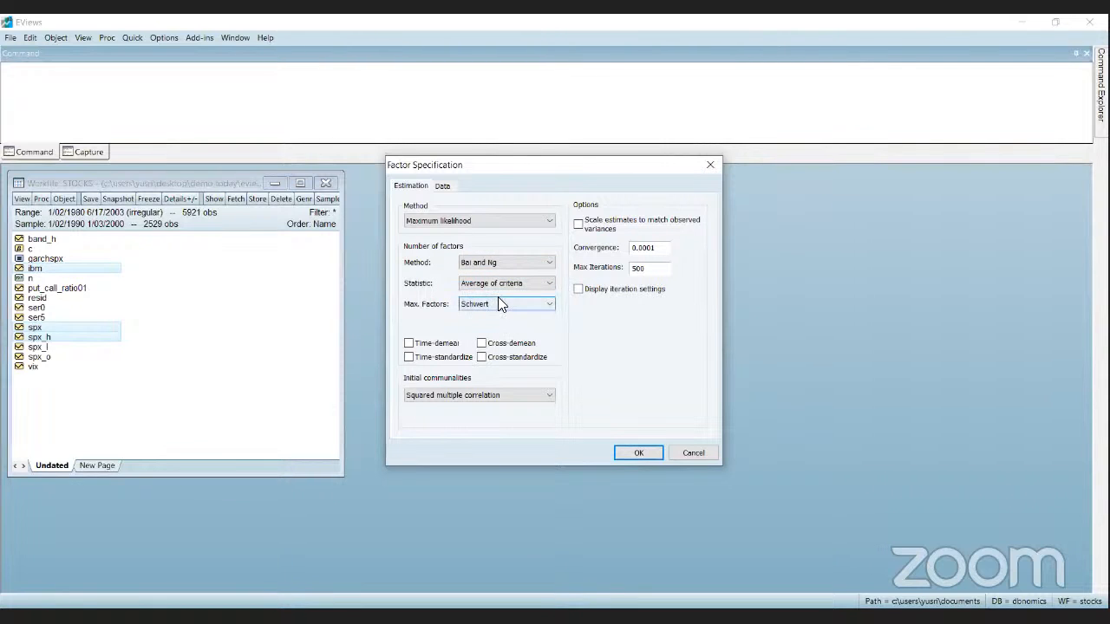
Step: Set the maximum number of factors to User with a value of 1 and estimate the factor model
left_click(498, 301)
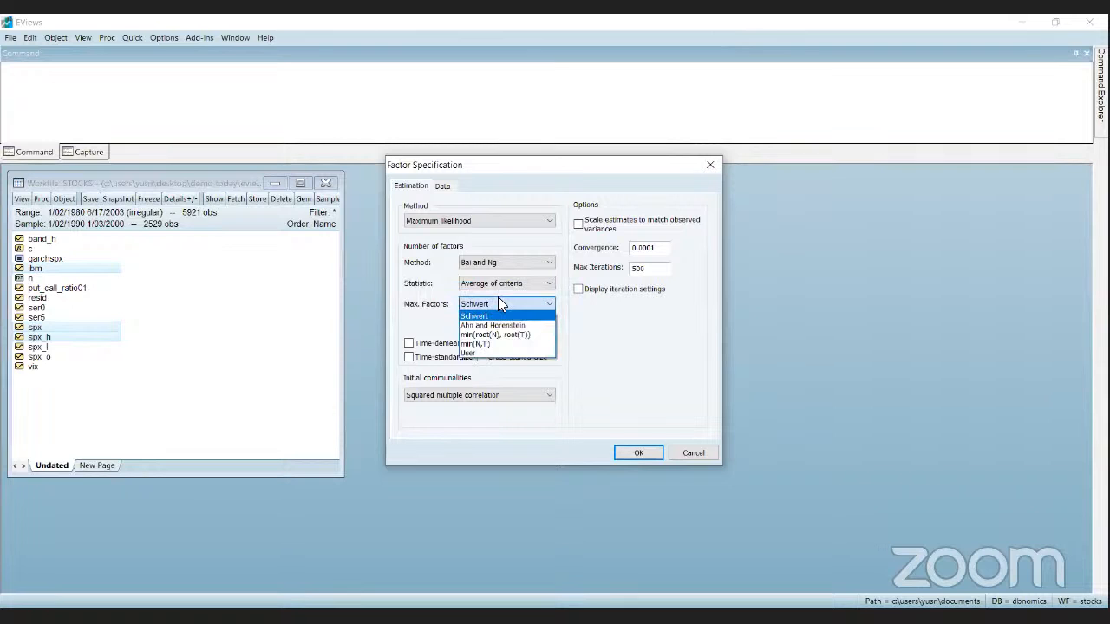
left_click(487, 353)
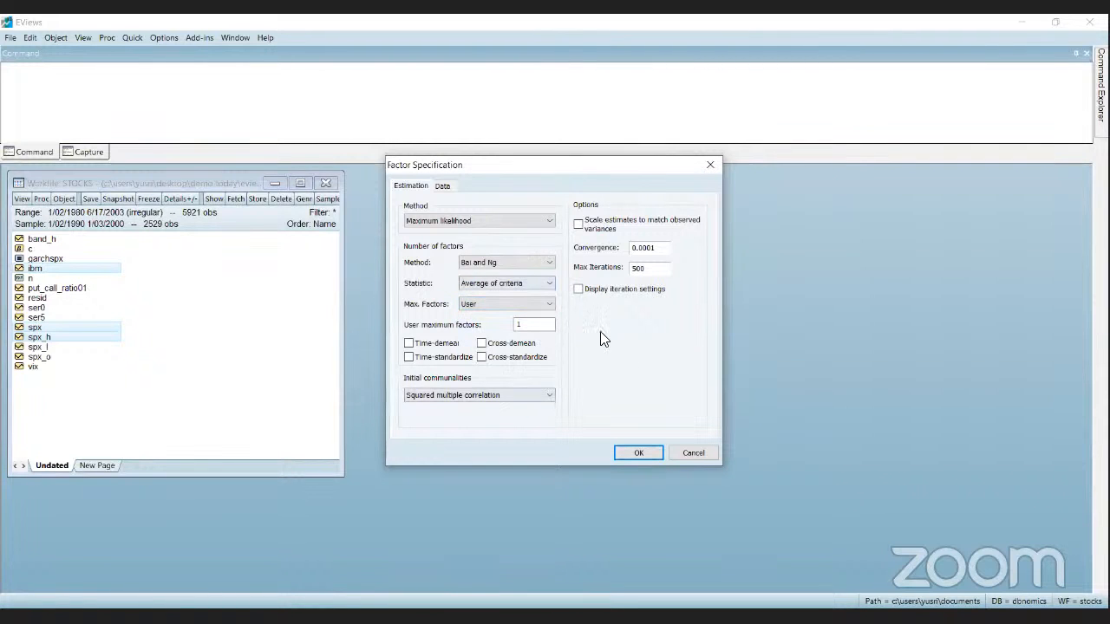
left_click(639, 453)
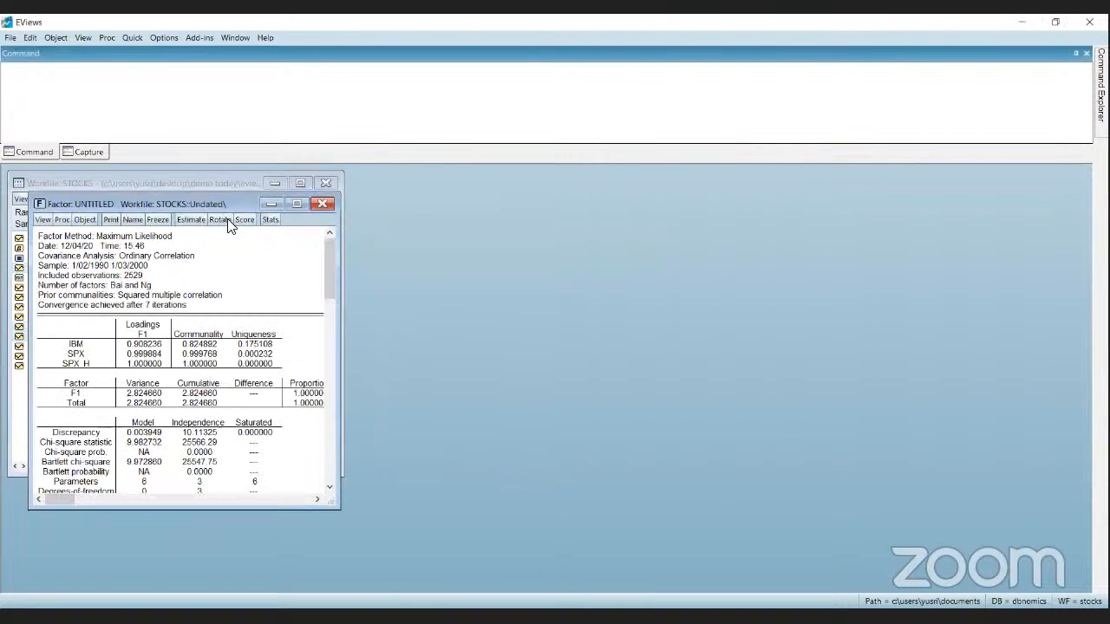
Step: Move the factor window clear of the workfile and display its factor selection summary
left_click_drag(222, 205, 636, 204)
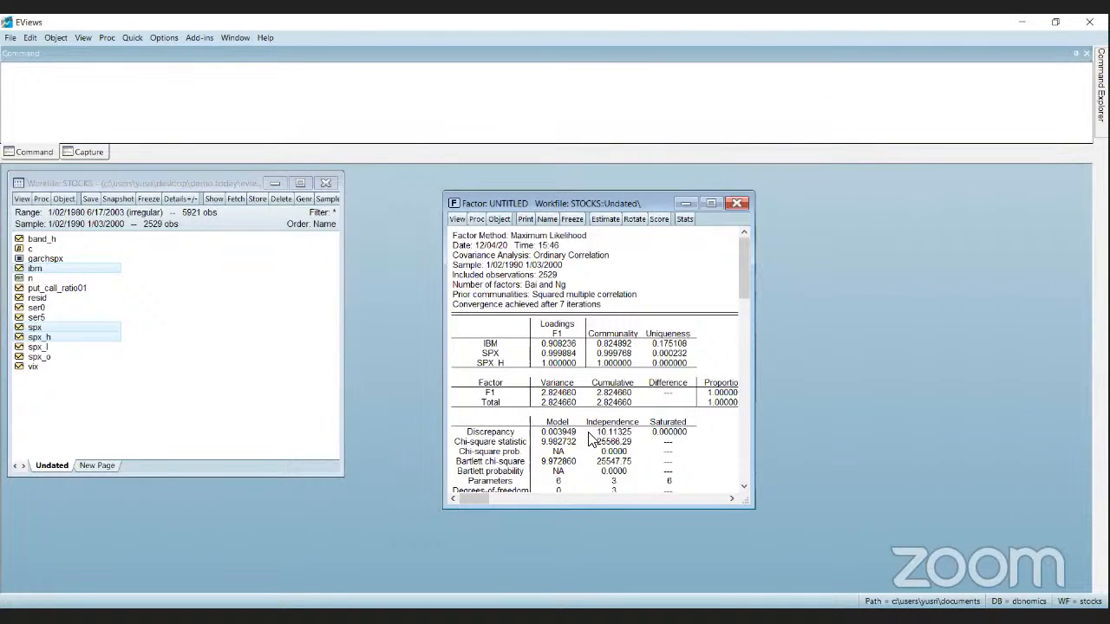
left_click(458, 219)
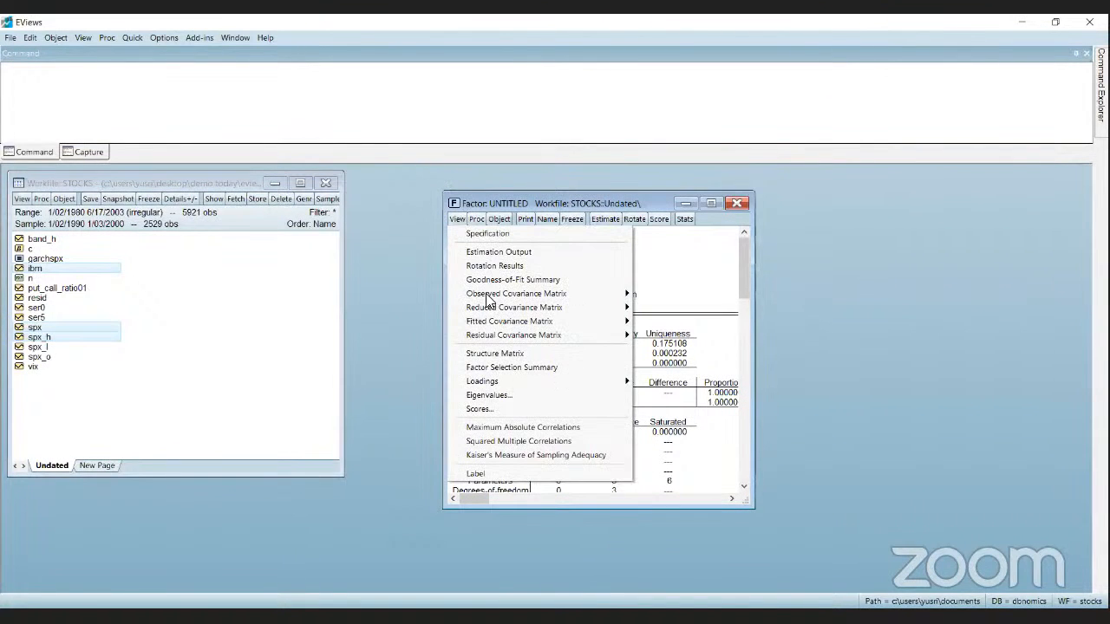
left_click(516, 368)
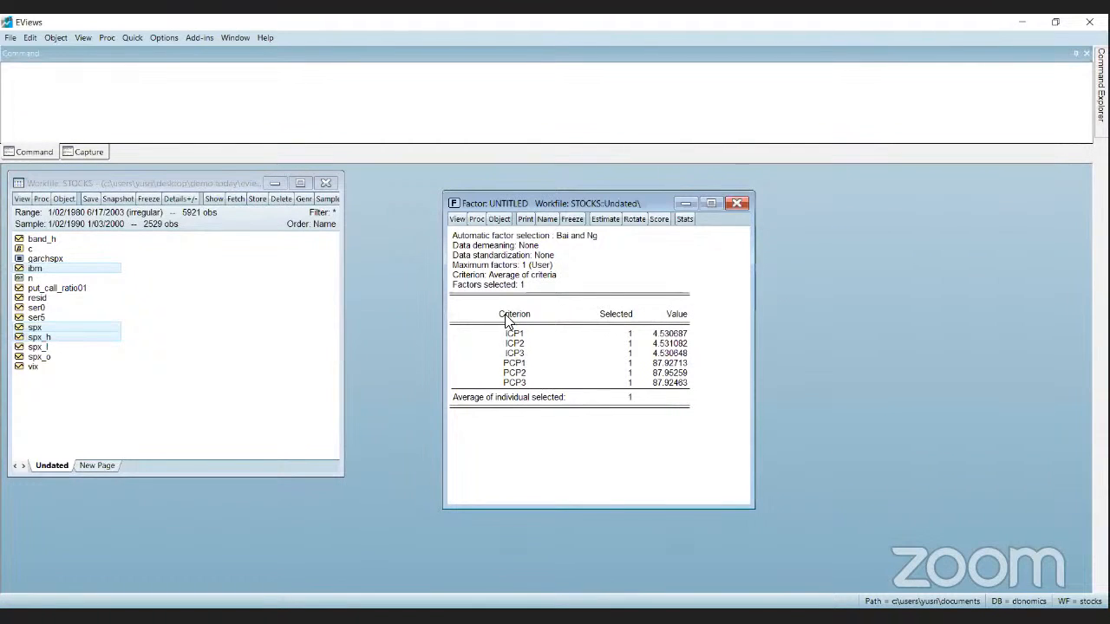
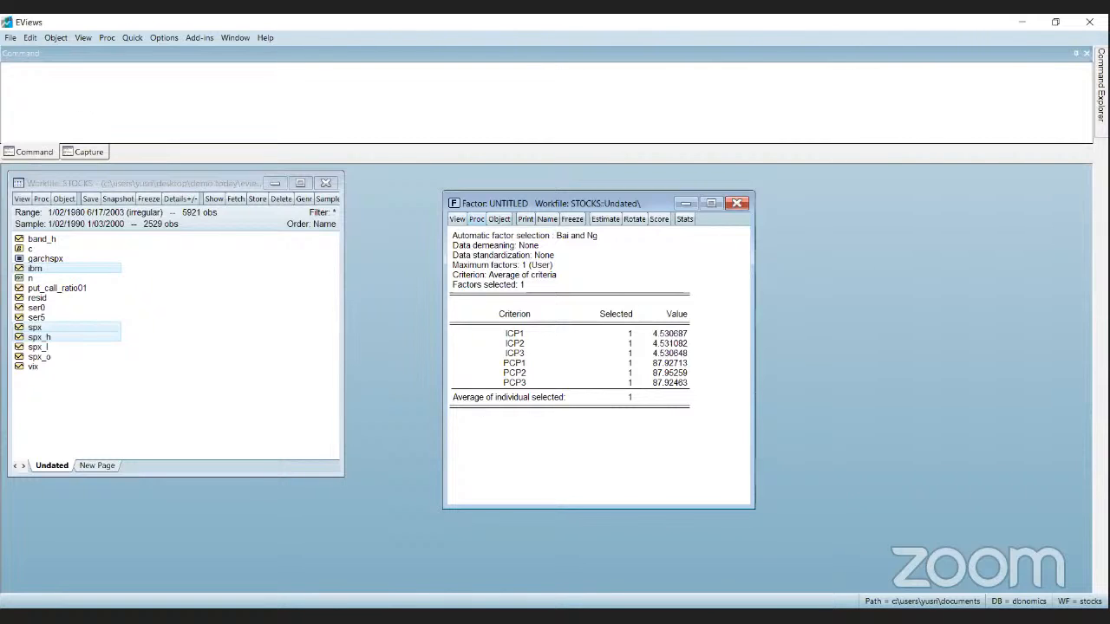
Step: Review the file formats available for saving the STOCKS workfile, and cancel without saving
left_click(10, 38)
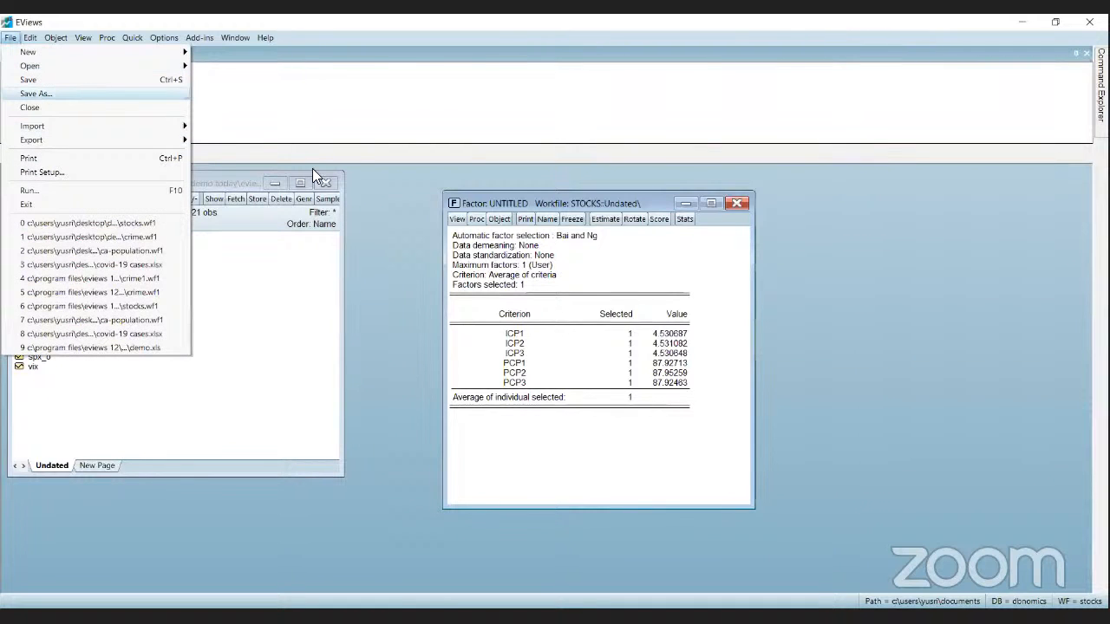
left_click(47, 93)
left_click(515, 392)
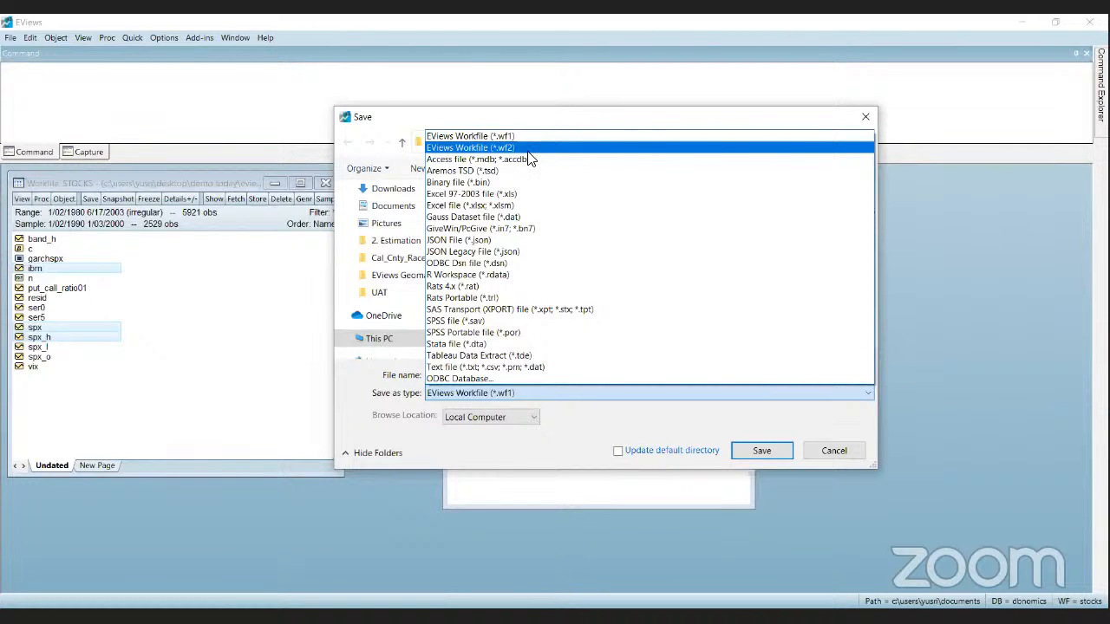
left_click(845, 456)
key("Escape")
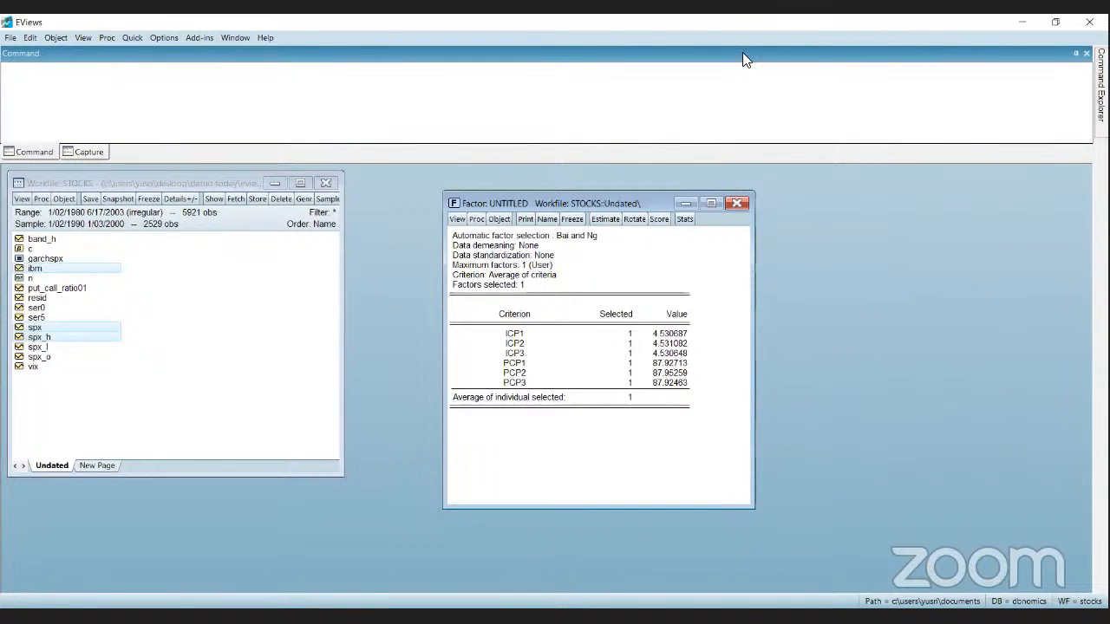
Step: Move the factor window closer to the workfile and check the commands offered for the summary table
left_click_drag(619, 204, 550, 168)
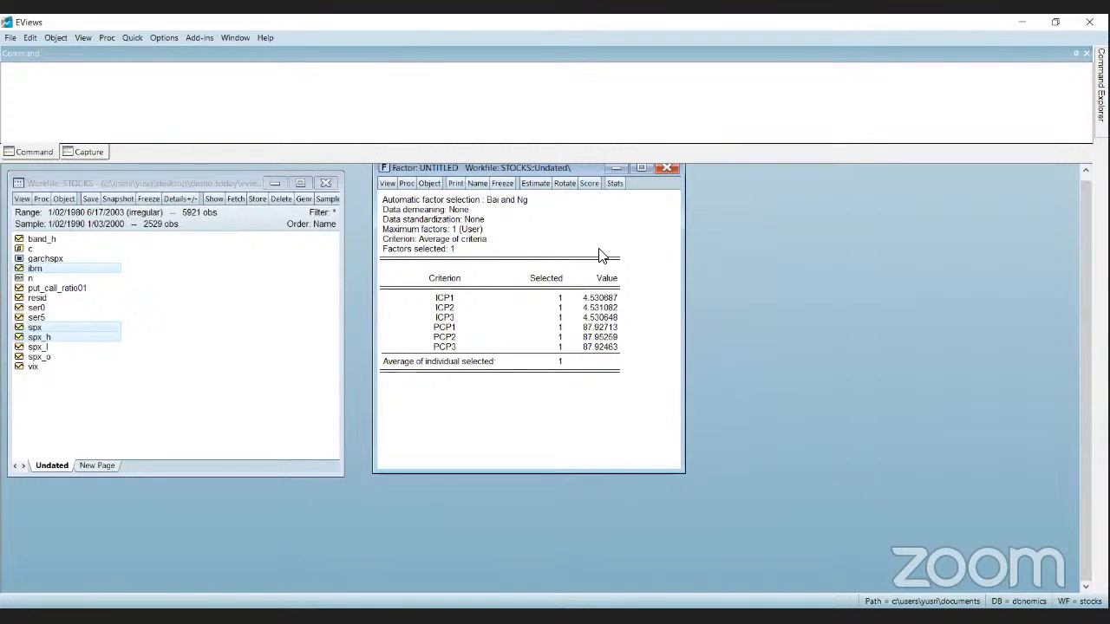
right_click(562, 229)
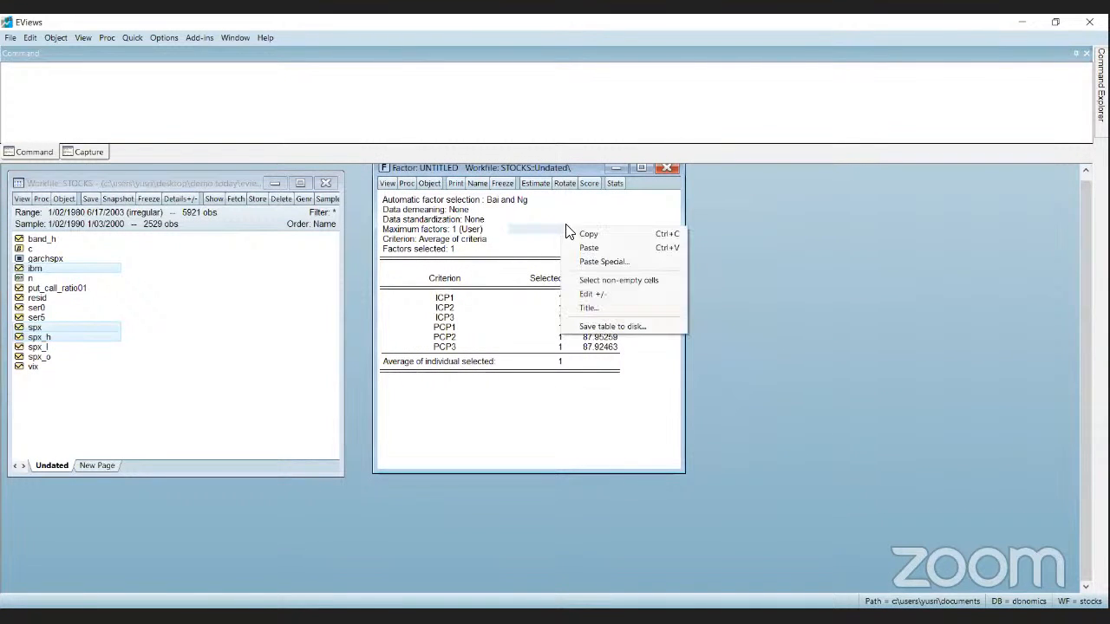
left_click(583, 428)
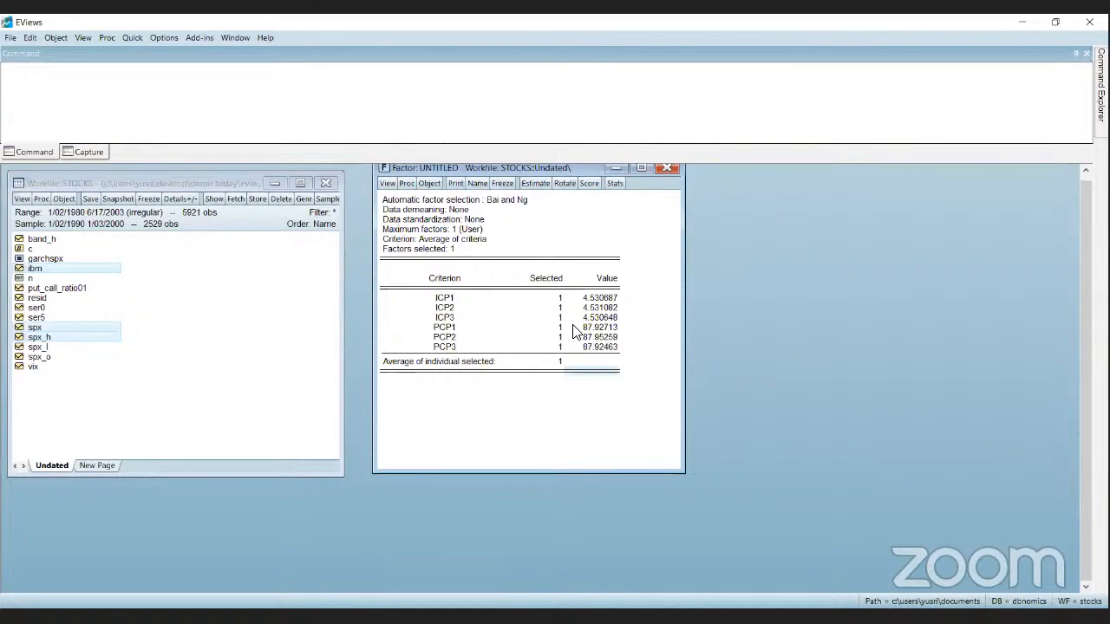
Step: Switch to the EViews window with the CRIME workfile, move the residual graph aside and make the workfile active
key("alt+Tab")
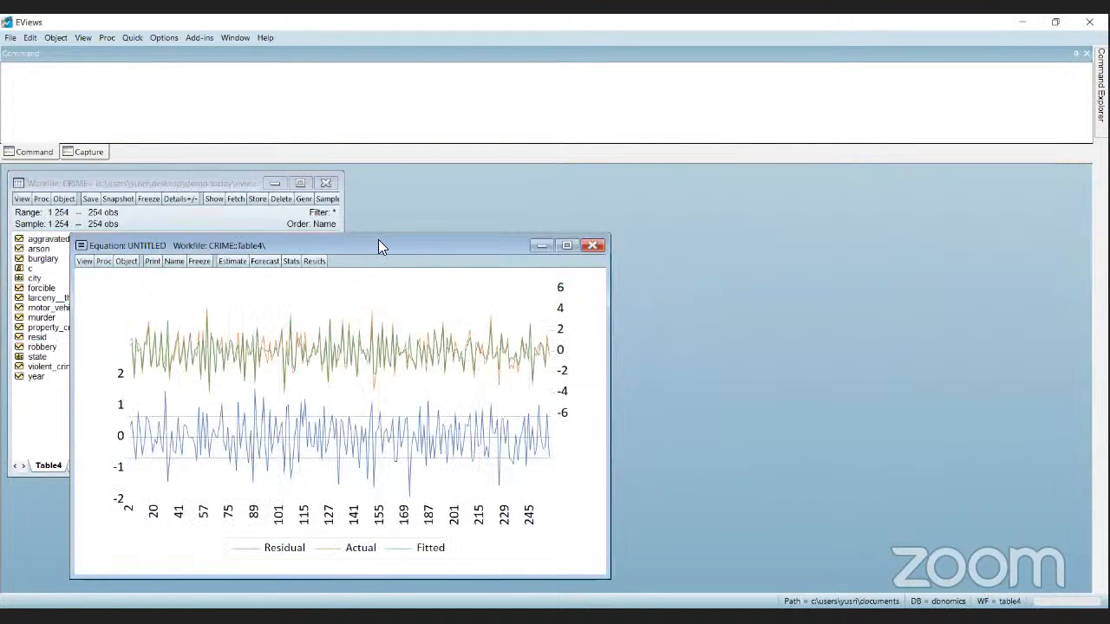
left_click_drag(378, 243, 577, 223)
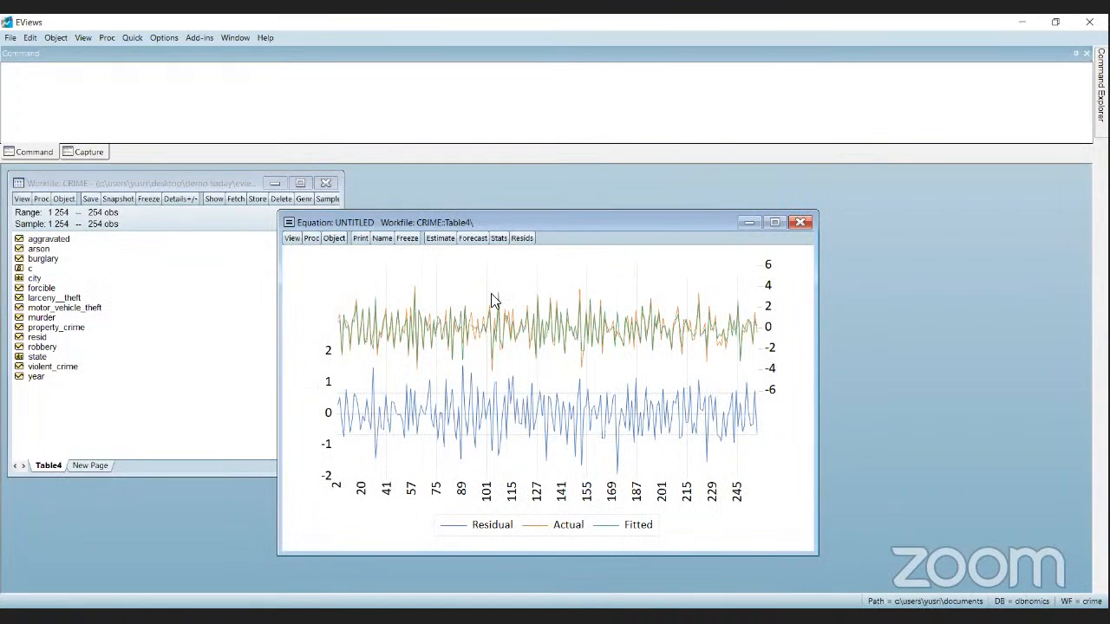
left_click(292, 238)
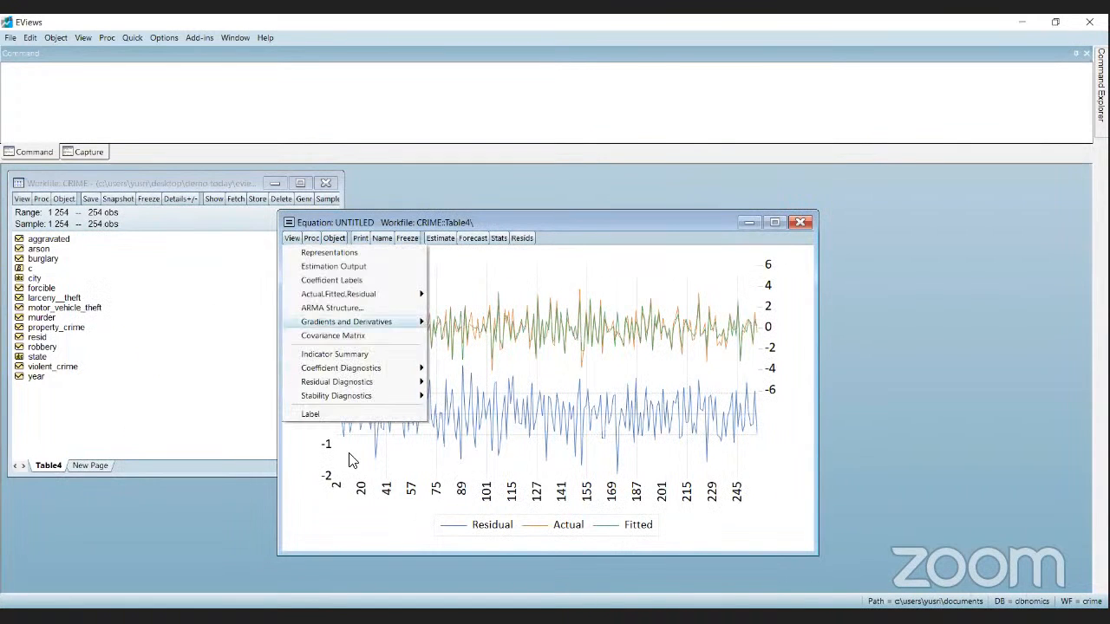
left_click(79, 408)
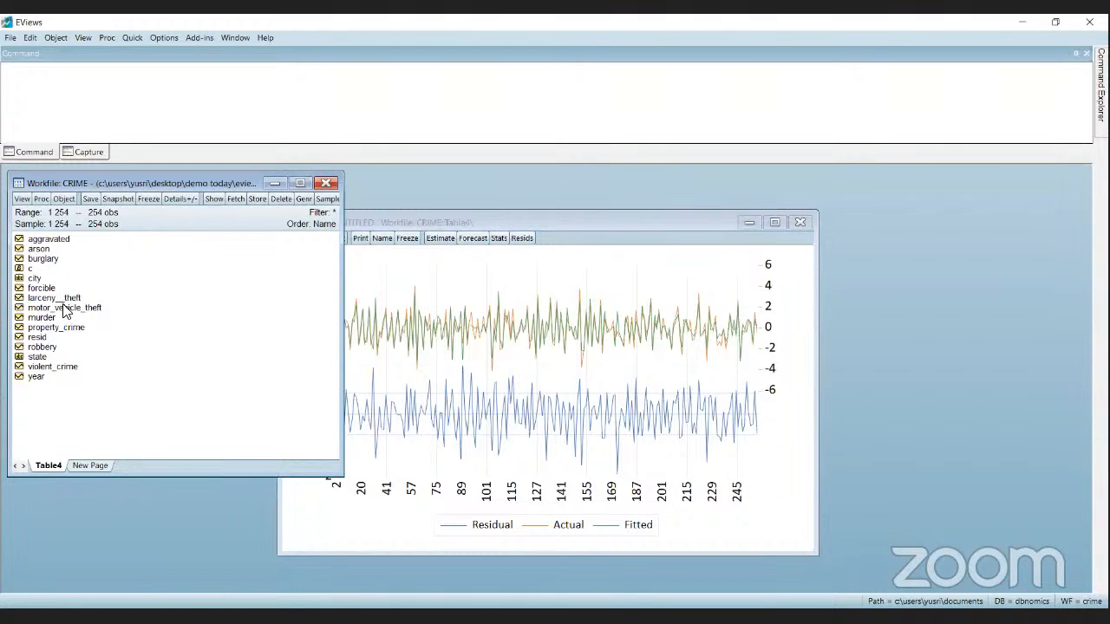
Step: Start a new equation using the VARSEL variable selection method with Lasso as the selection method
left_click(133, 38)
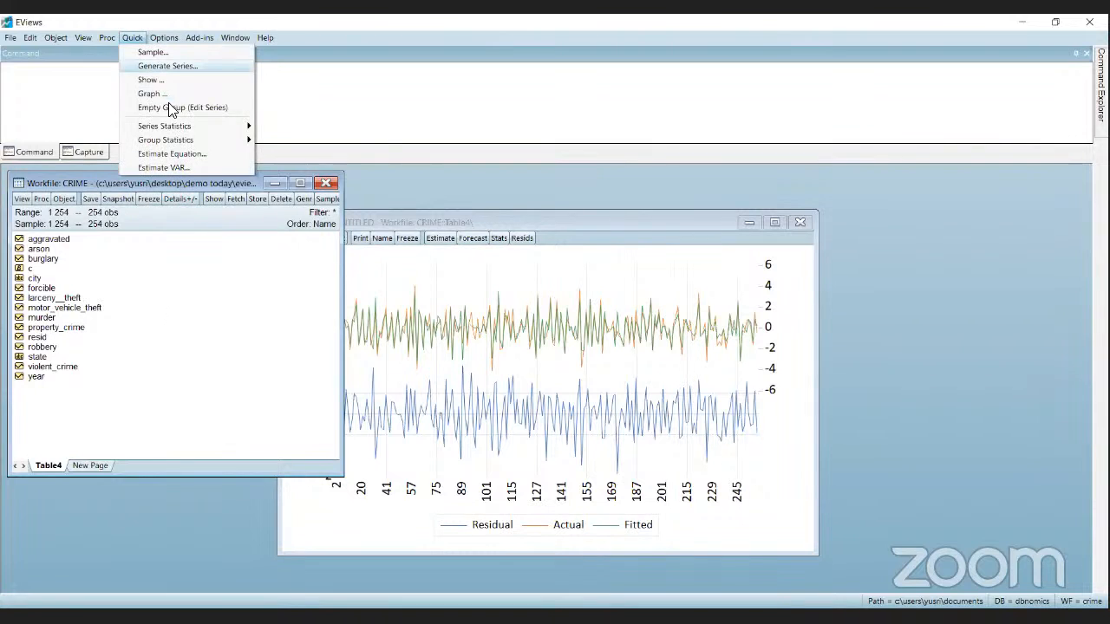
left_click(193, 157)
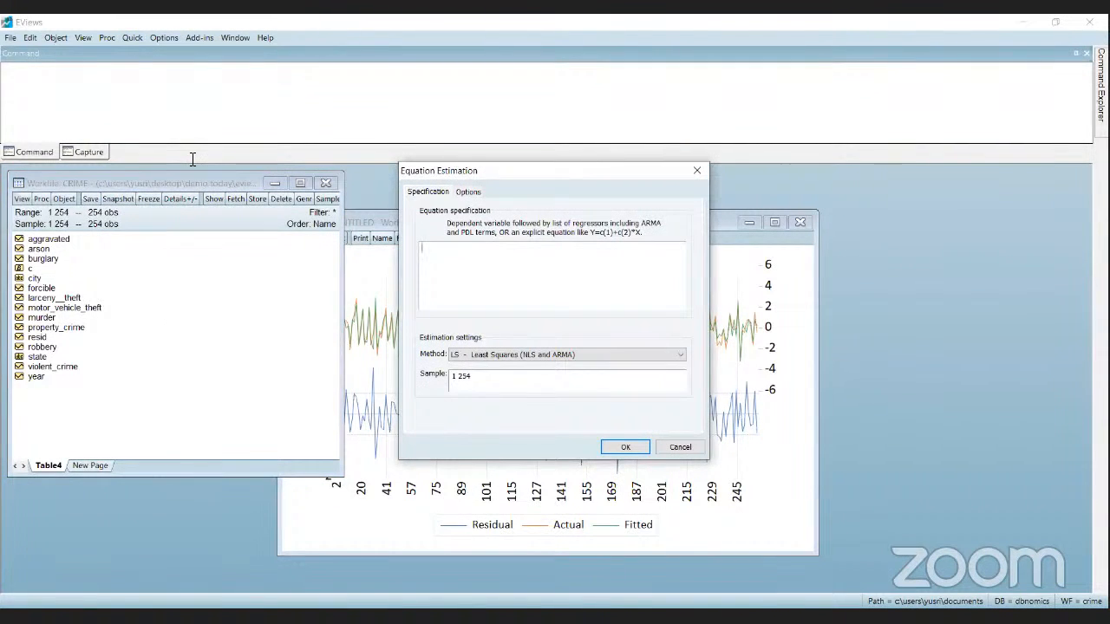
left_click(527, 352)
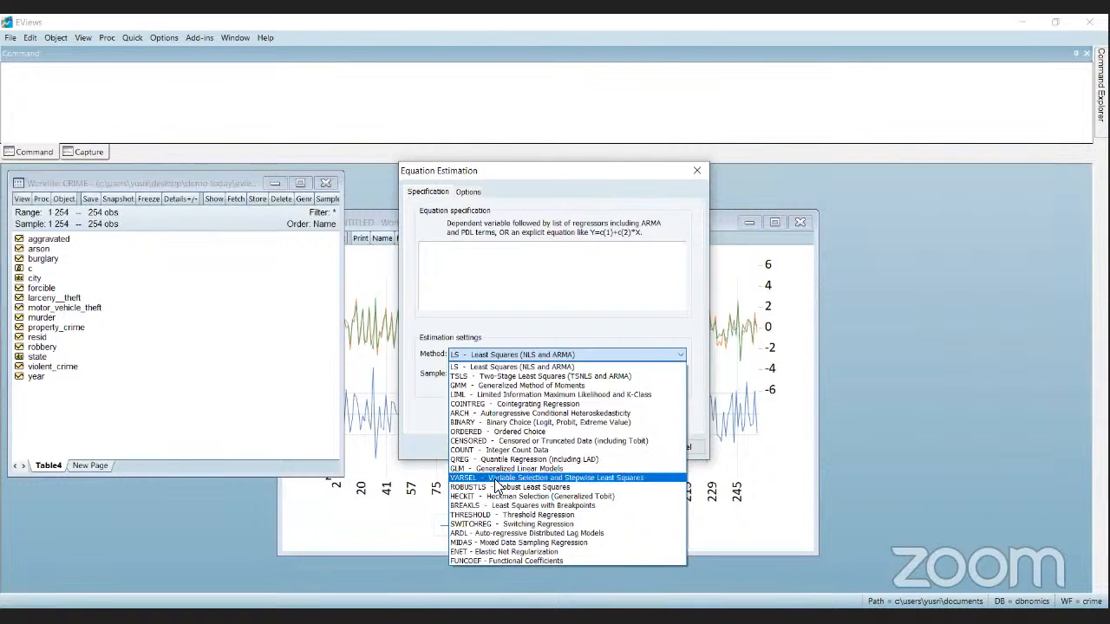
key("Return")
left_click(537, 327)
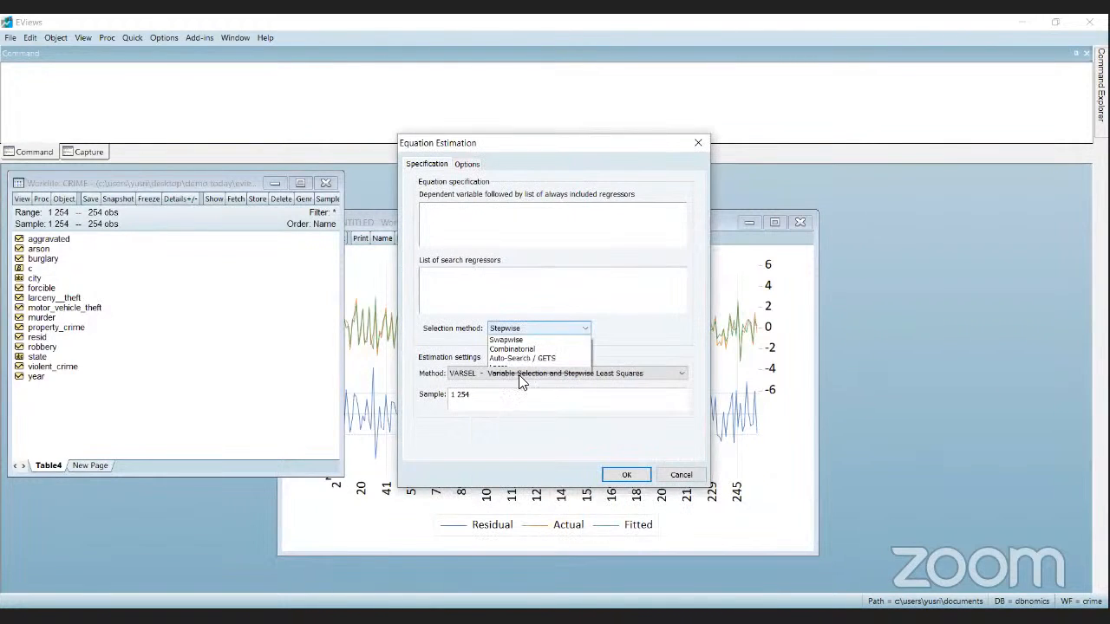
left_click(520, 387)
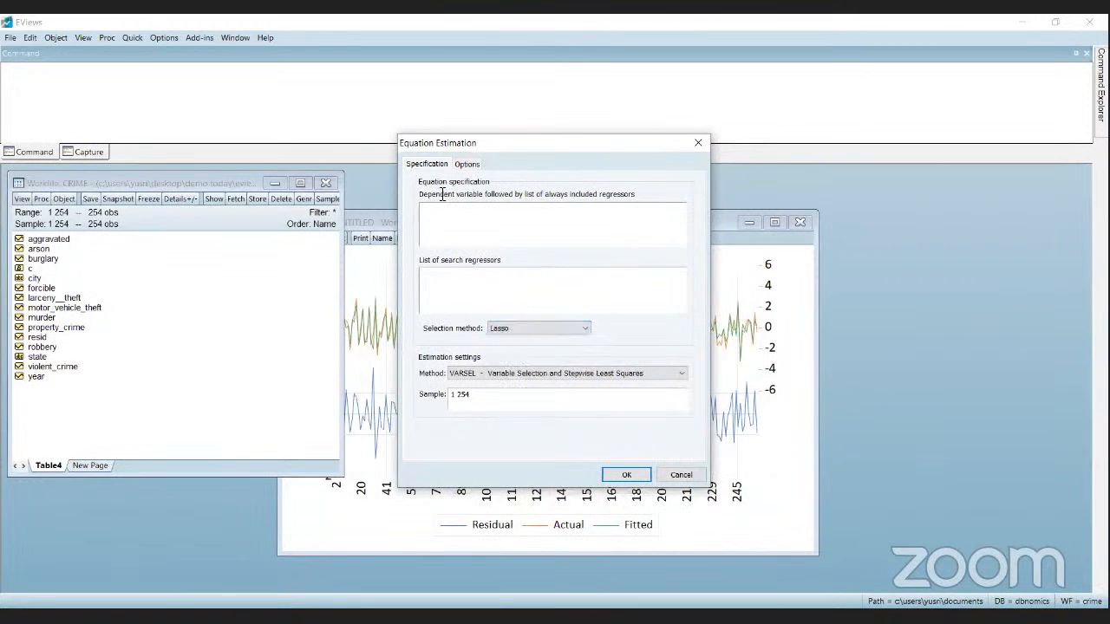
Step: Specify violent_crime as the dependent variable and arson, burglary, murder and robbery as the search regressors
left_click(480, 225)
type("viole")
left_click(479, 333)
type("arson")
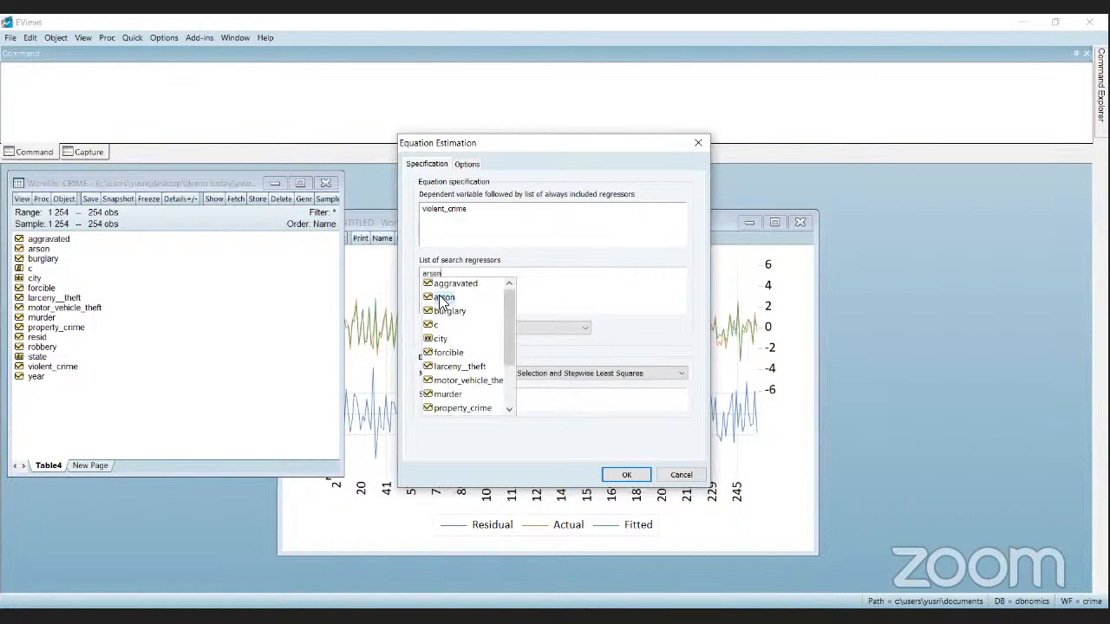
type(" bu")
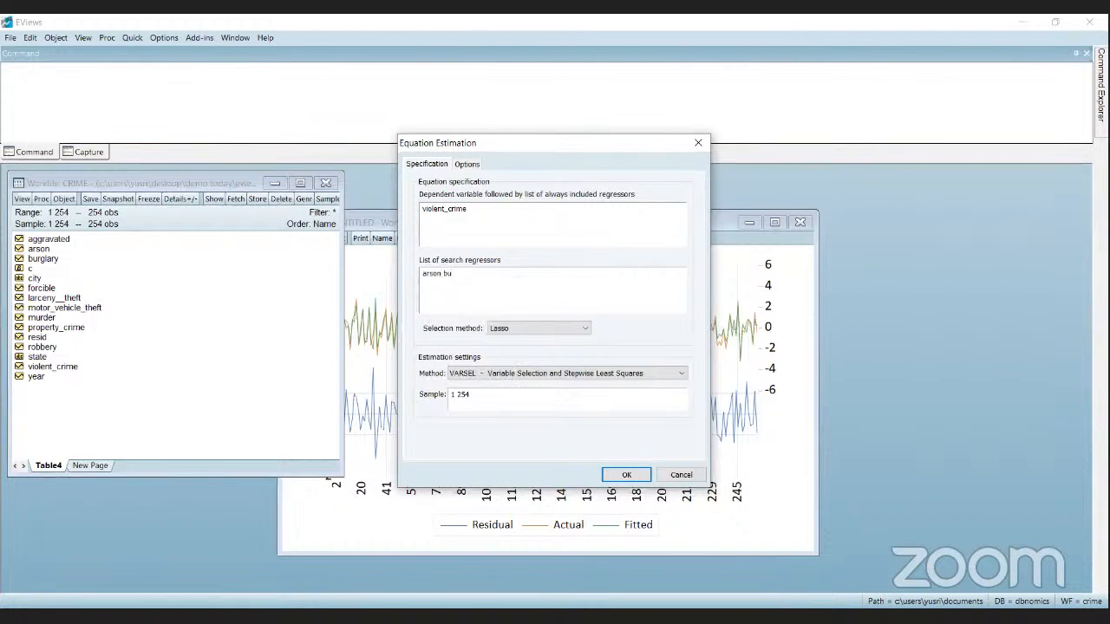
type("rglary mur")
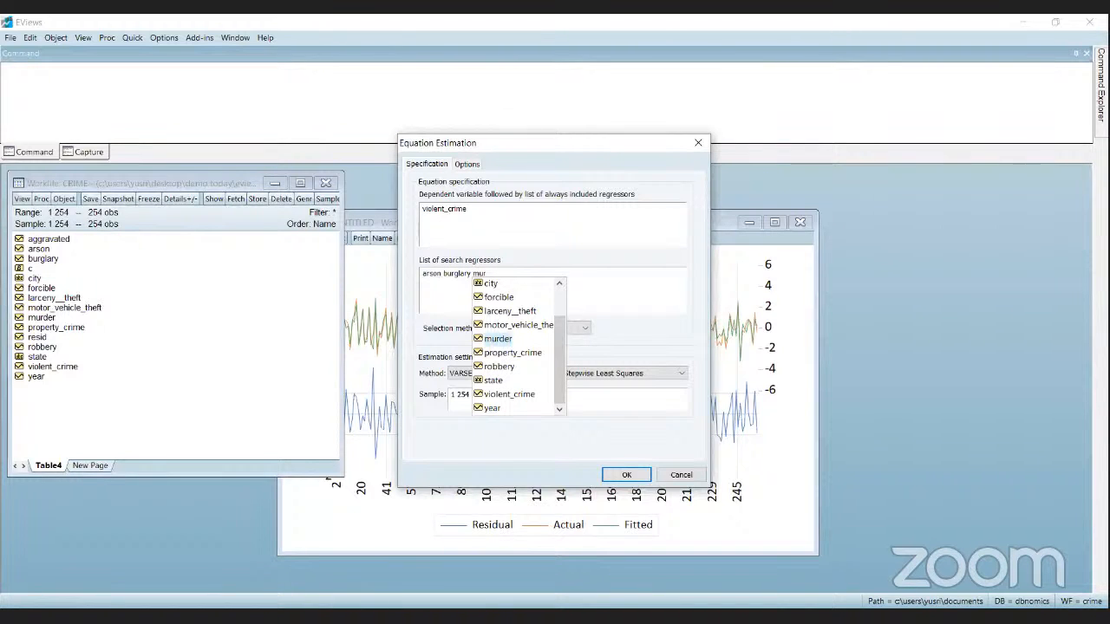
left_click(493, 341)
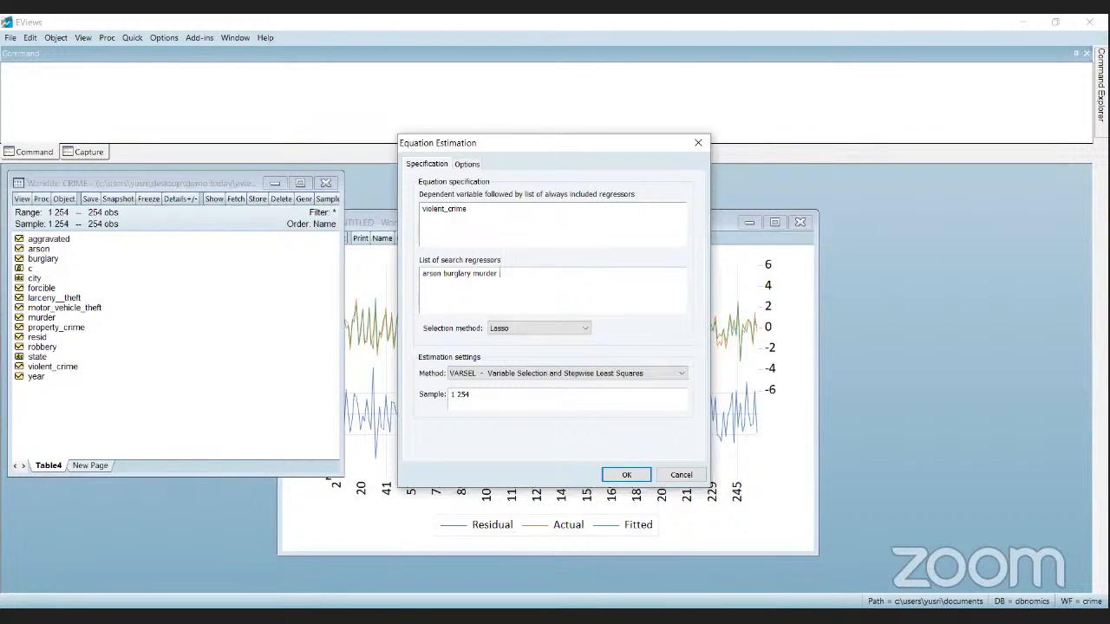
type("robbery")
Step: Choose a regressor transformation for the Lasso selection and estimate the equation
left_click(474, 166)
left_click(511, 205)
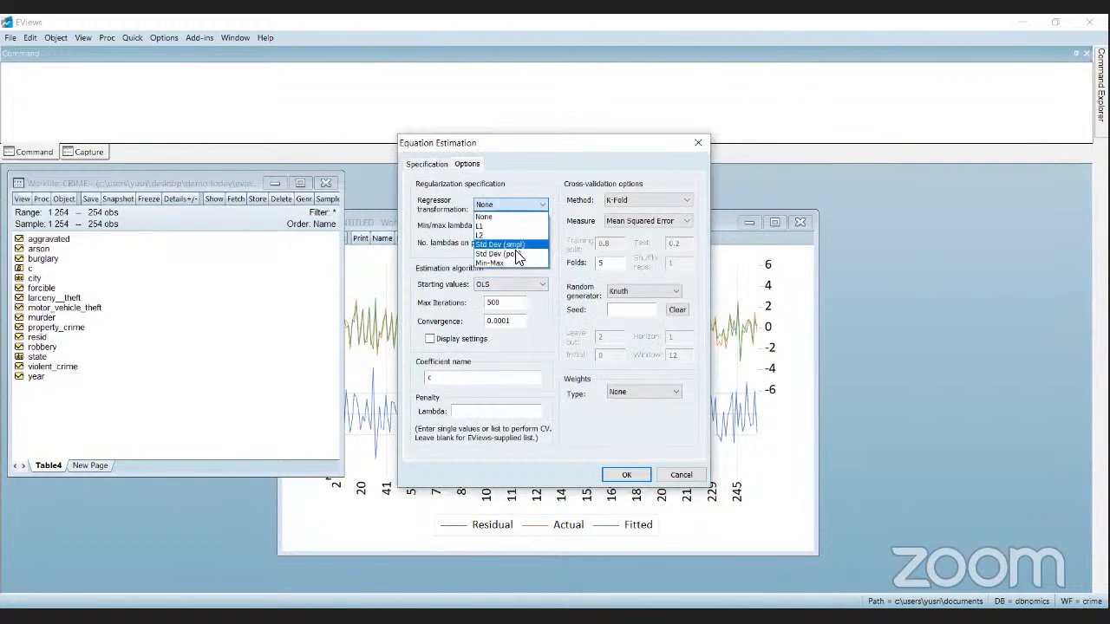
left_click(508, 238)
left_click(627, 474)
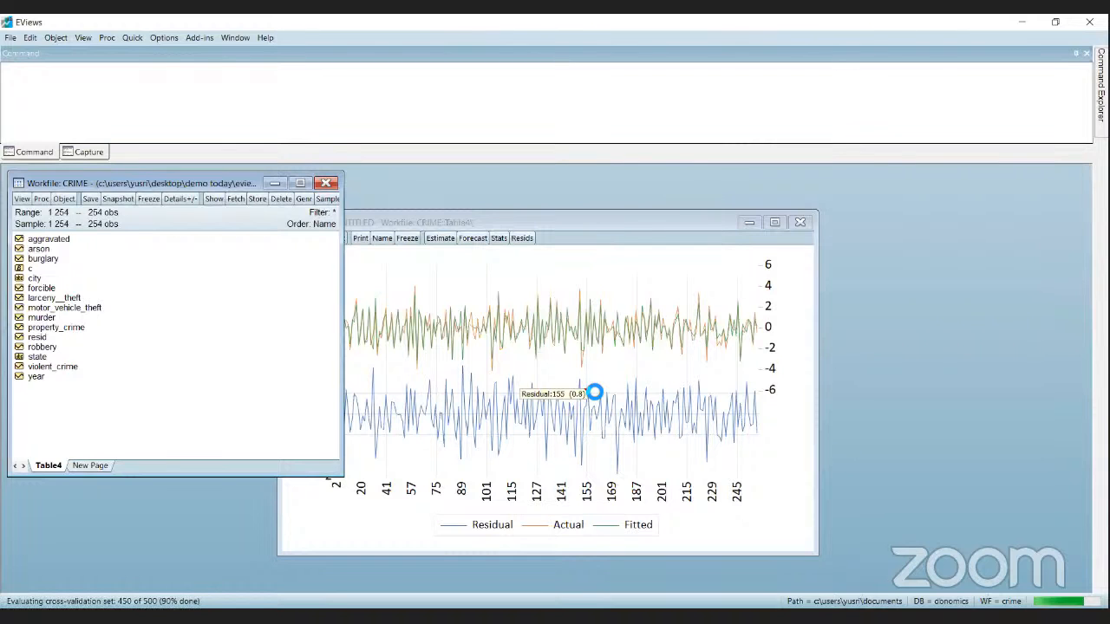
left_click(531, 343)
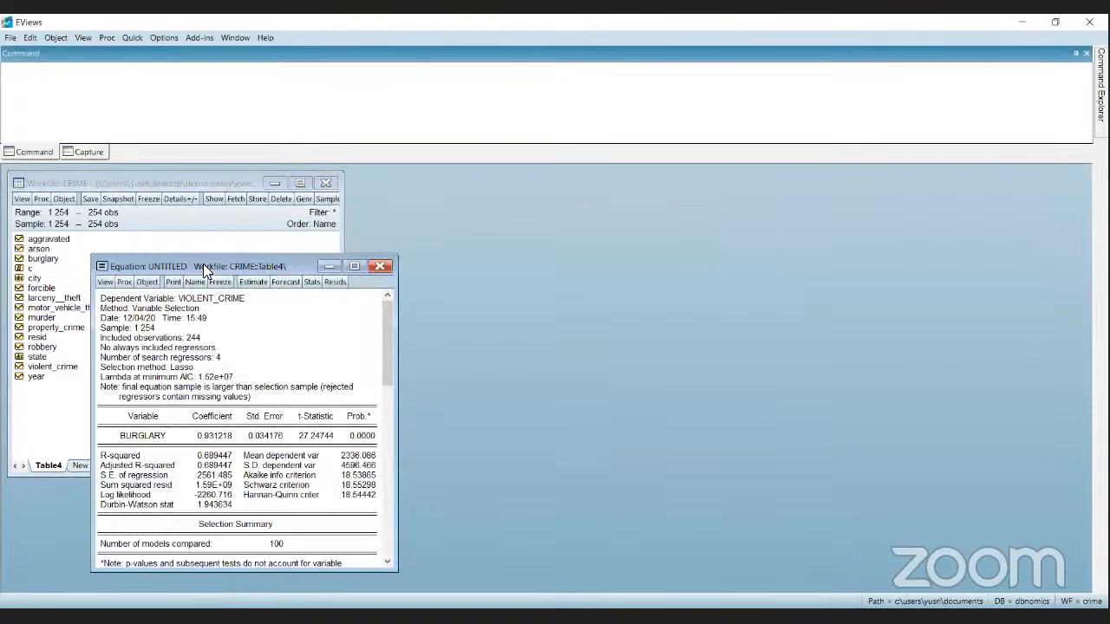
Step: Move the equation window clear of the workfile and freeze its estimation output as a table
left_click_drag(203, 264, 503, 225)
right_click(585, 311)
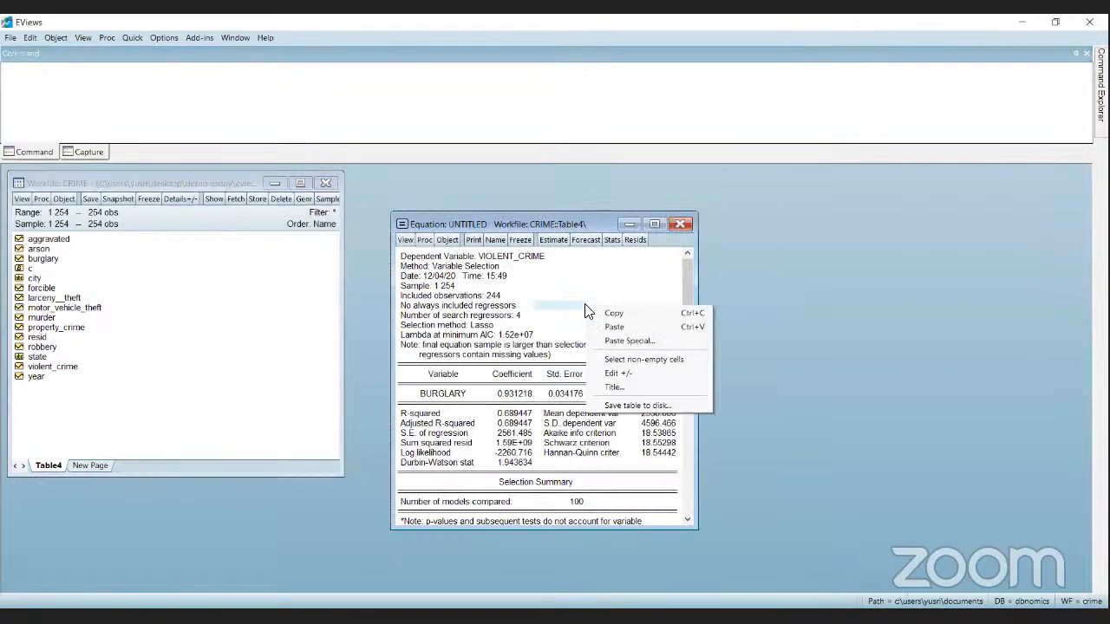
left_click(519, 247)
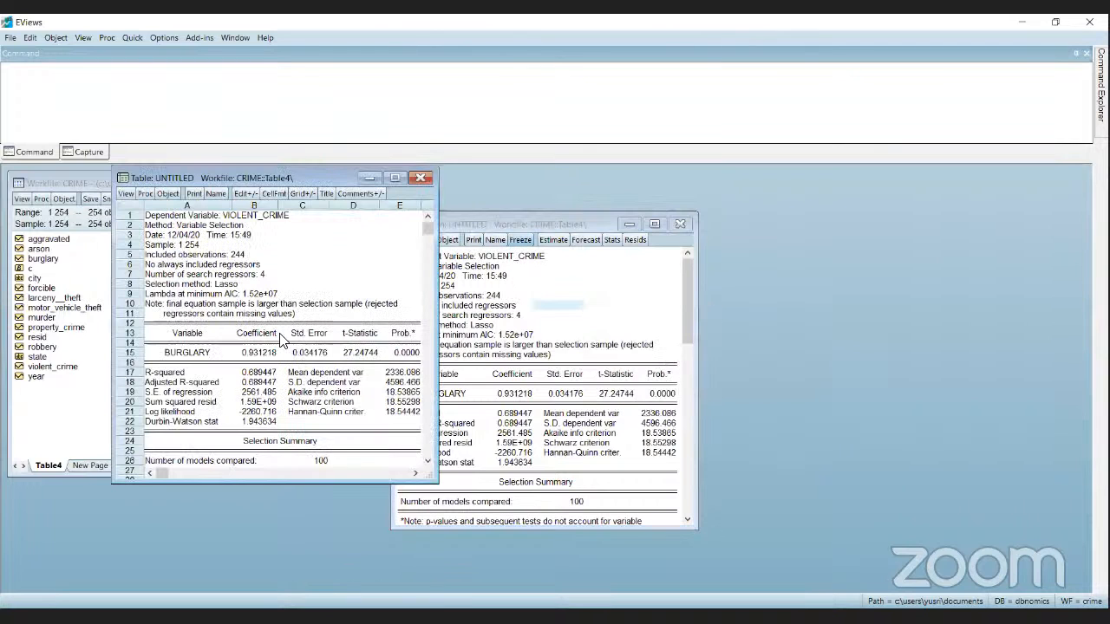
Step: Compare the commands available for cells in the frozen table with those for the equation output
right_click(287, 265)
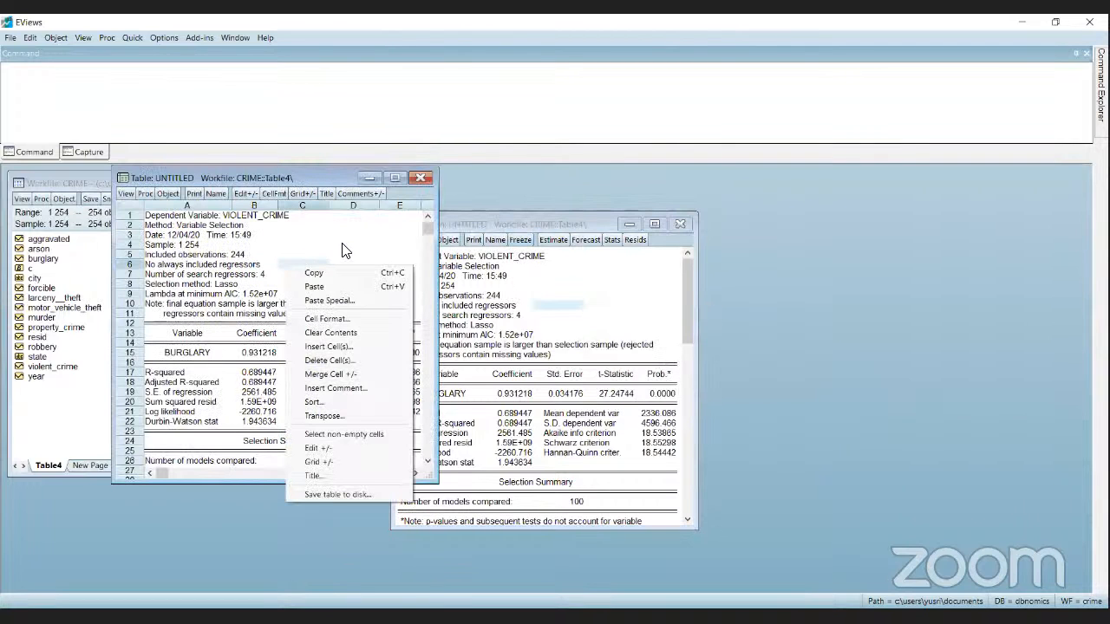
right_click(342, 247)
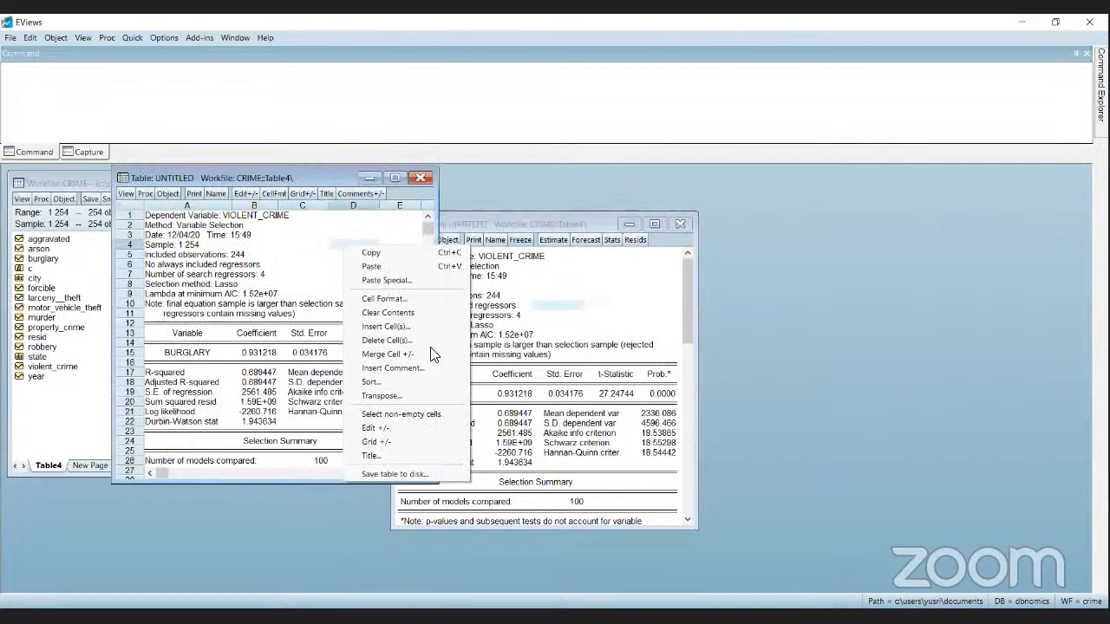
left_click(624, 314)
right_click(619, 315)
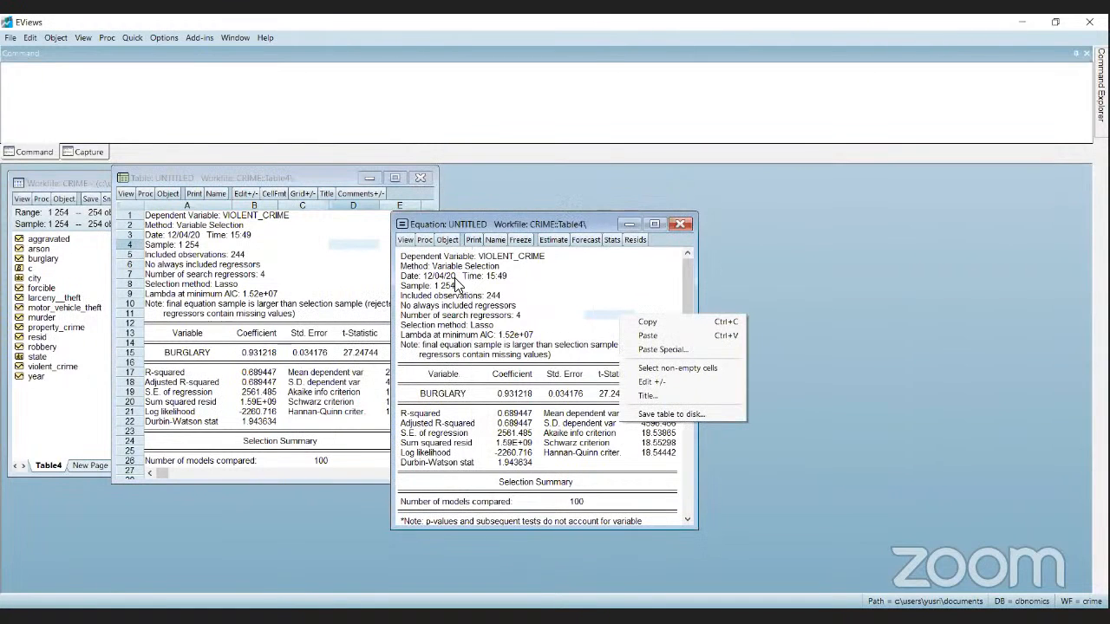
left_click_drag(556, 223, 671, 236)
right_click(676, 306)
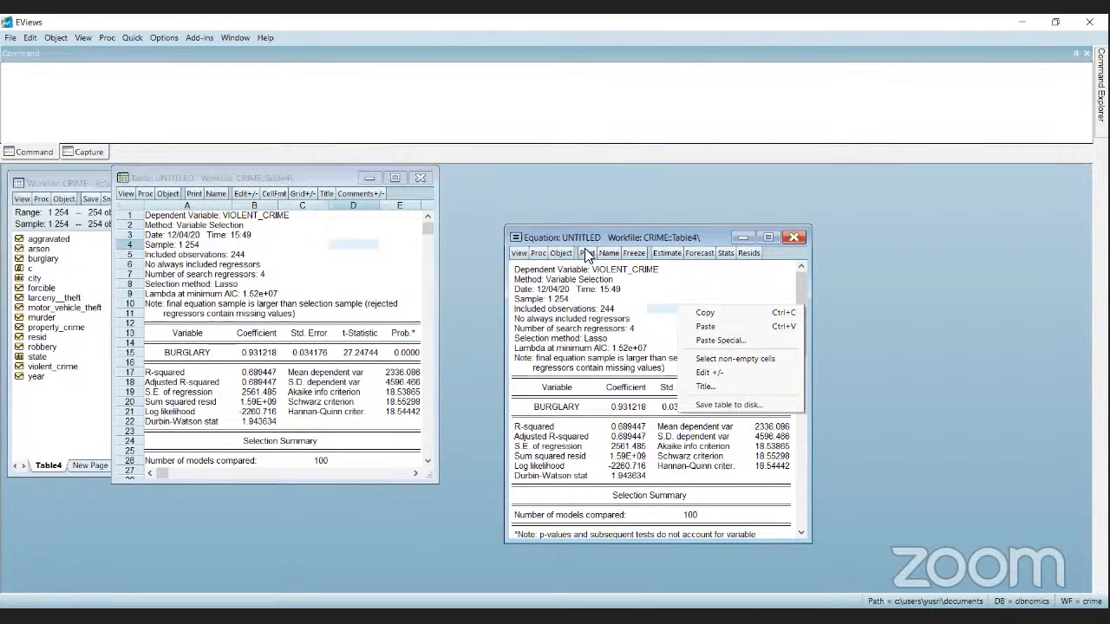
Step: Start printing the equation's estimation output and redirect it to a Markdown file
key("Escape")
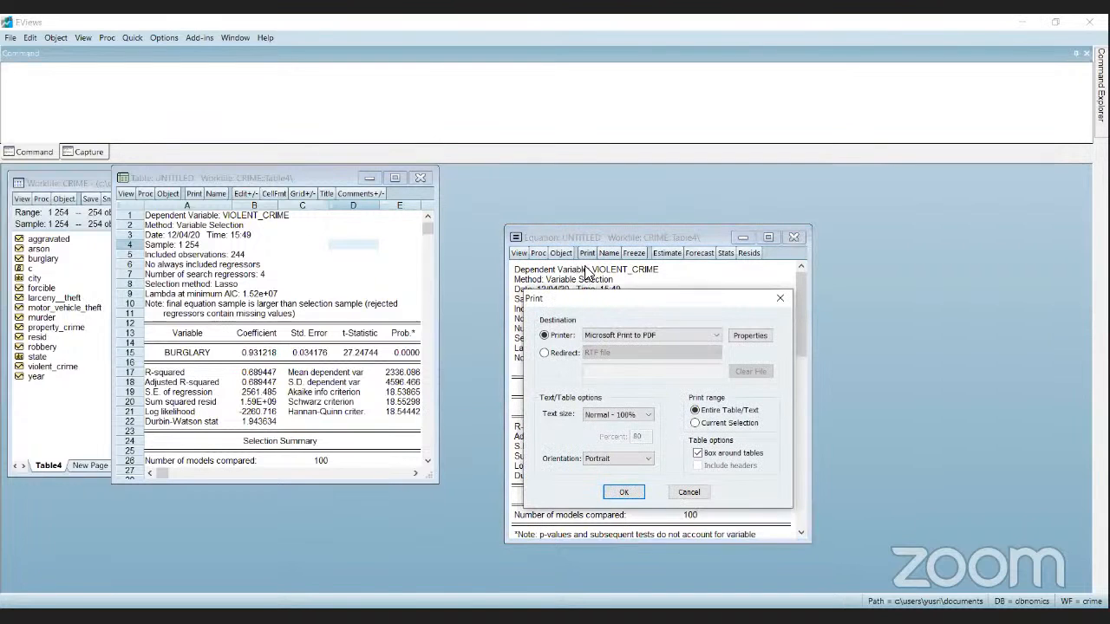
left_click(619, 335)
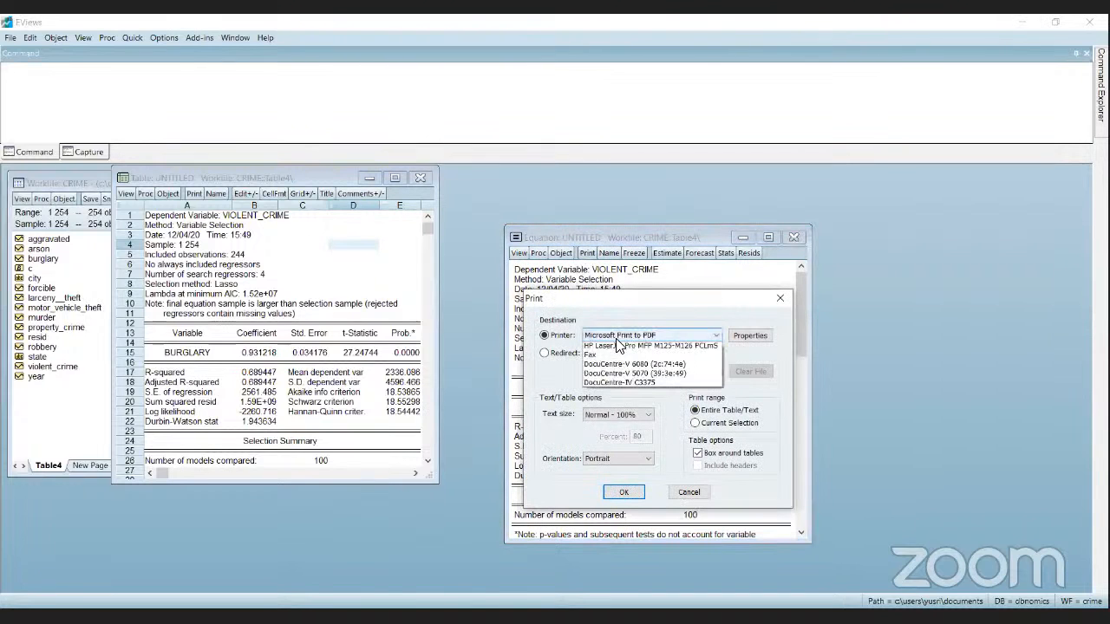
left_click(549, 367)
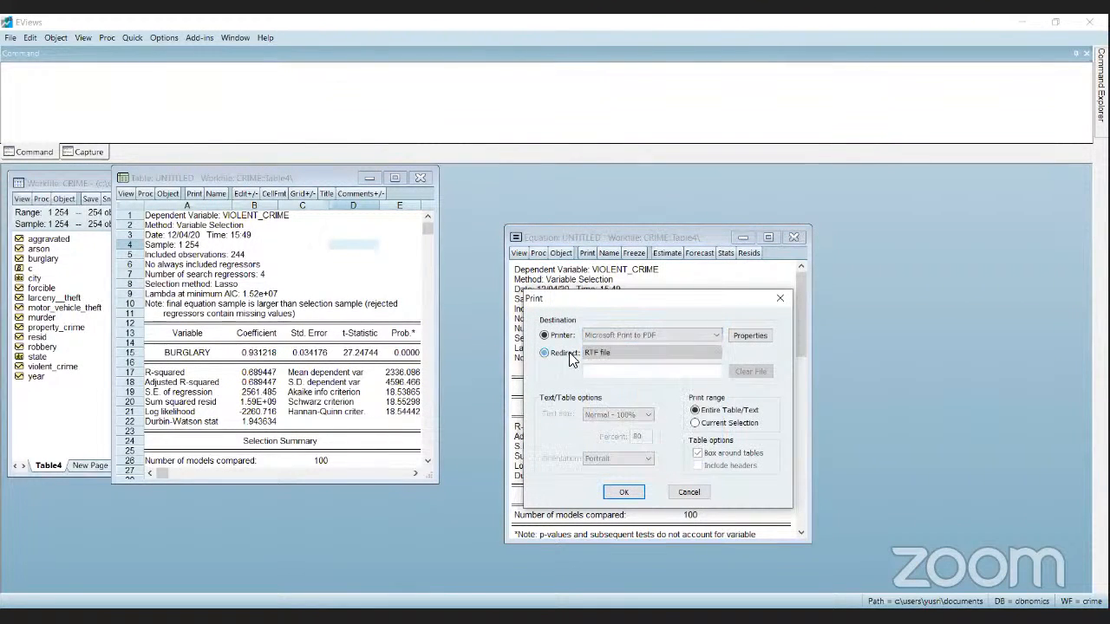
left_click(568, 352)
left_click(605, 352)
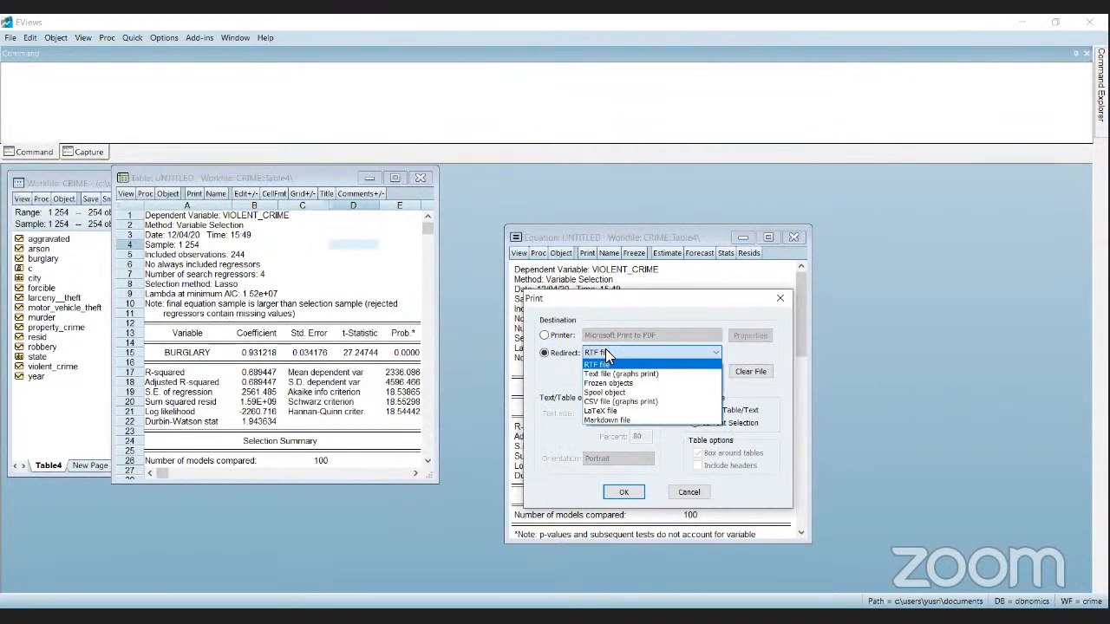
left_click(629, 420)
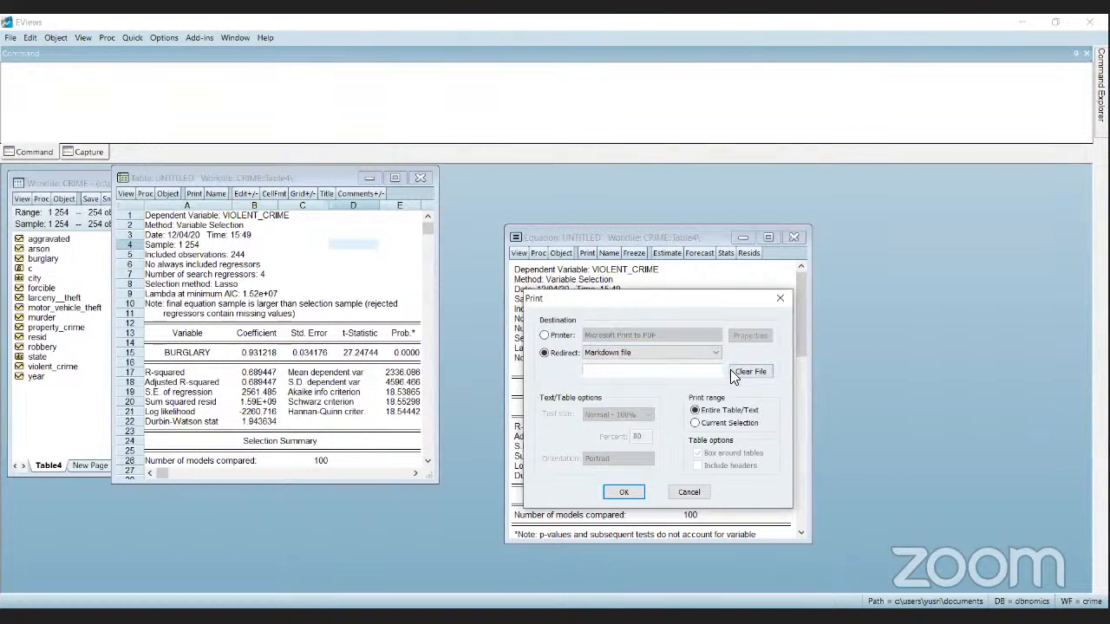
Step: Name the Markdown output file testing123 and write the equation output to it
key("Return")
left_click(644, 429)
type("testing123")
left_click(623, 493)
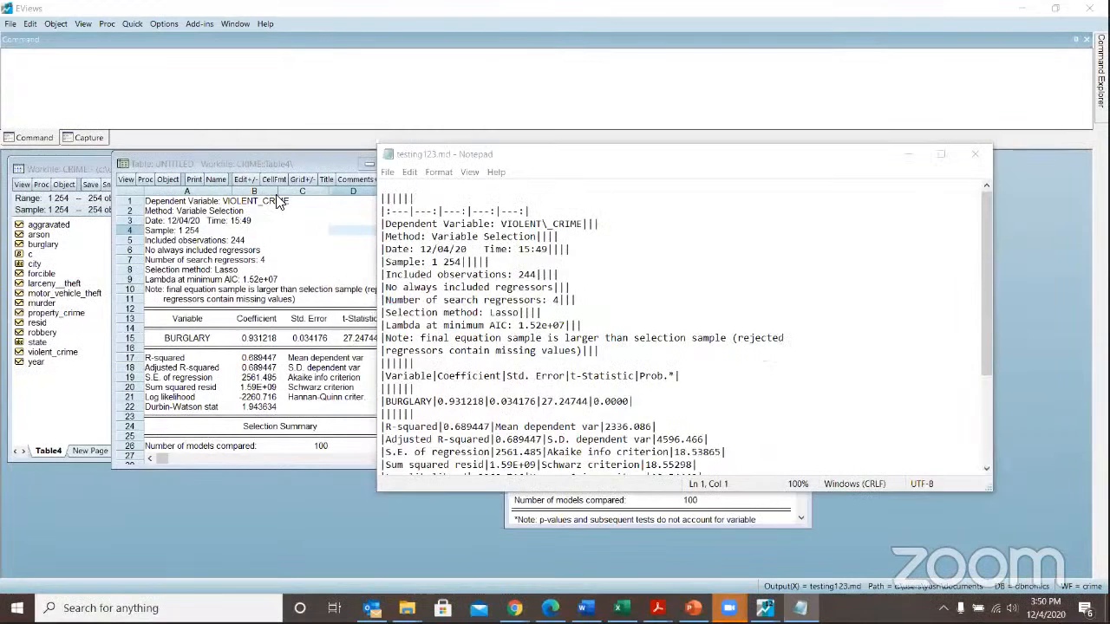
Step: Arrange the testing123.md Notepad window beside the equation window and compare the Markdown text with the estimation output
left_click_drag(436, 157, 830, 174)
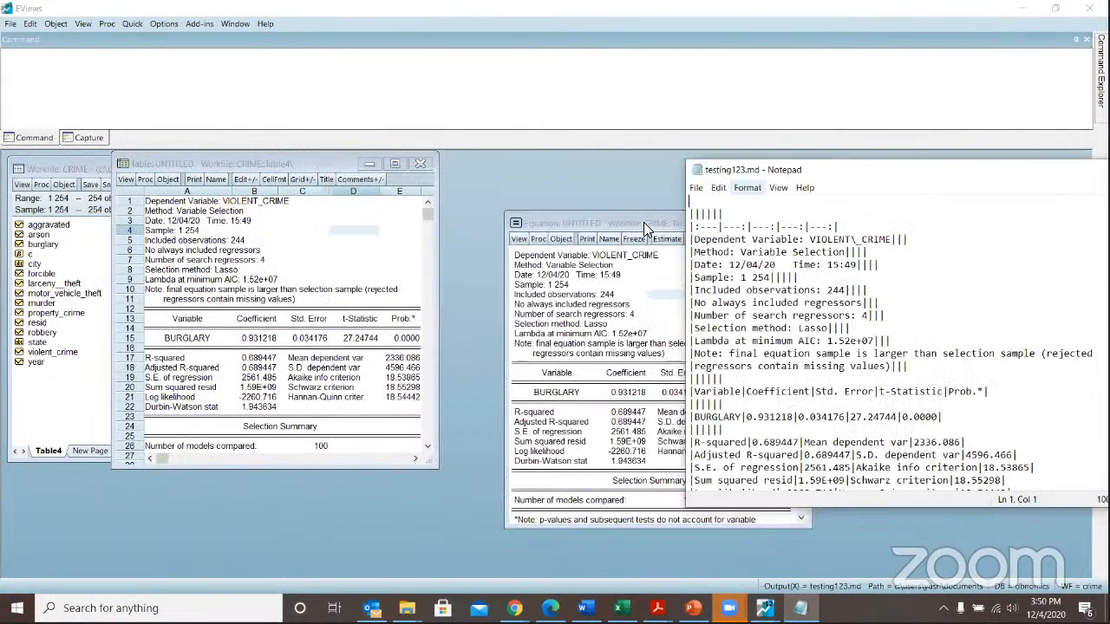
left_click_drag(599, 223, 262, 183)
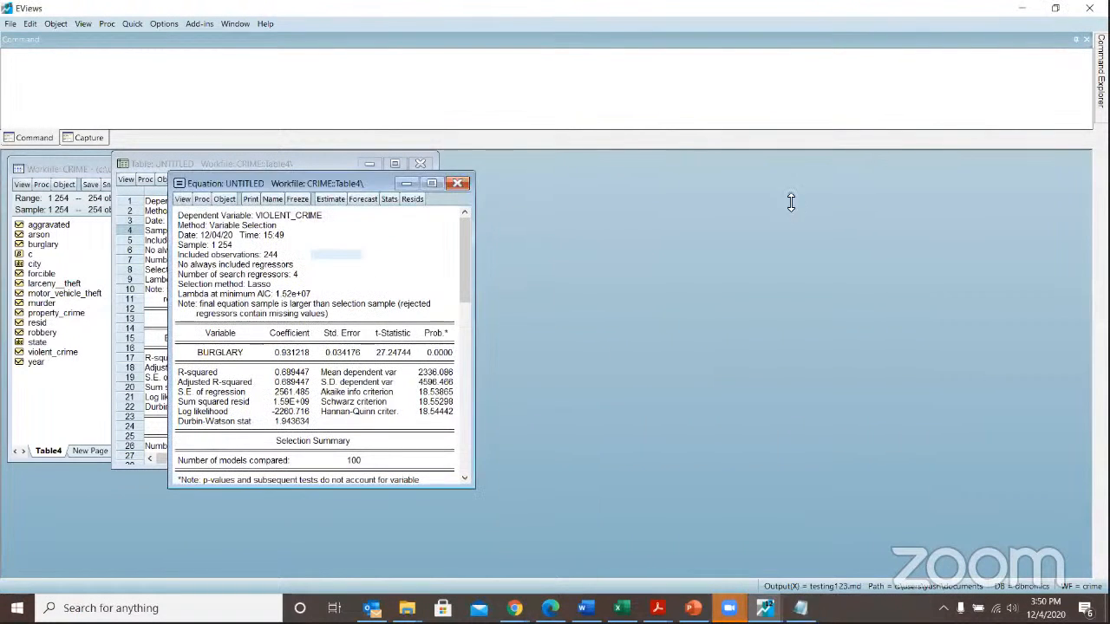
key("alt+Tab")
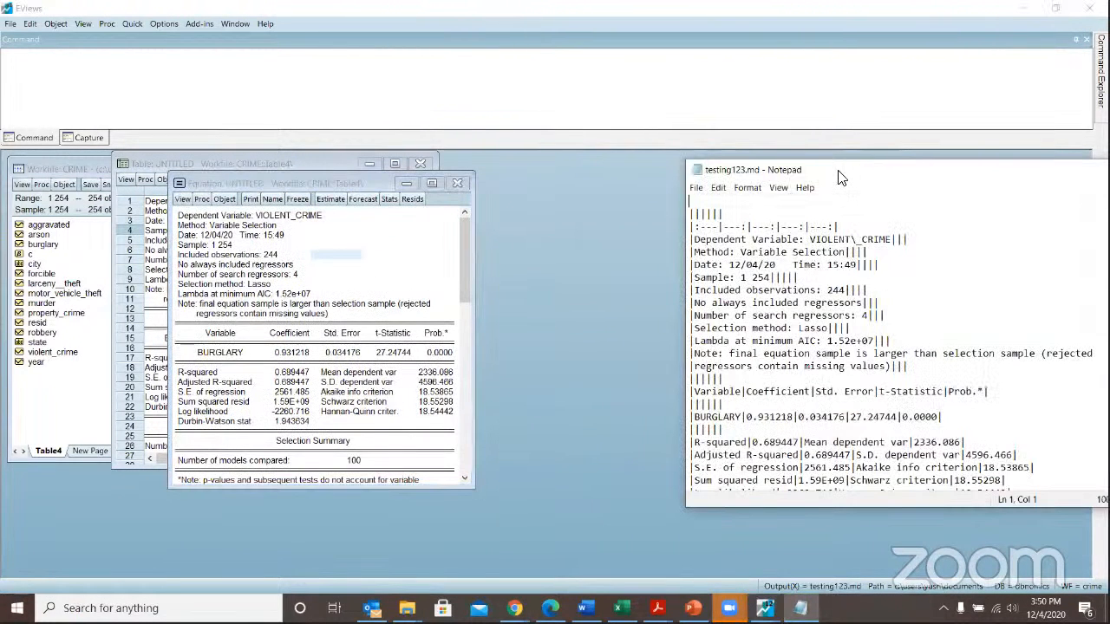
left_click_drag(840, 178, 617, 178)
scroll(709, 258, "down", 1)
scroll(709, 258, "up", 1)
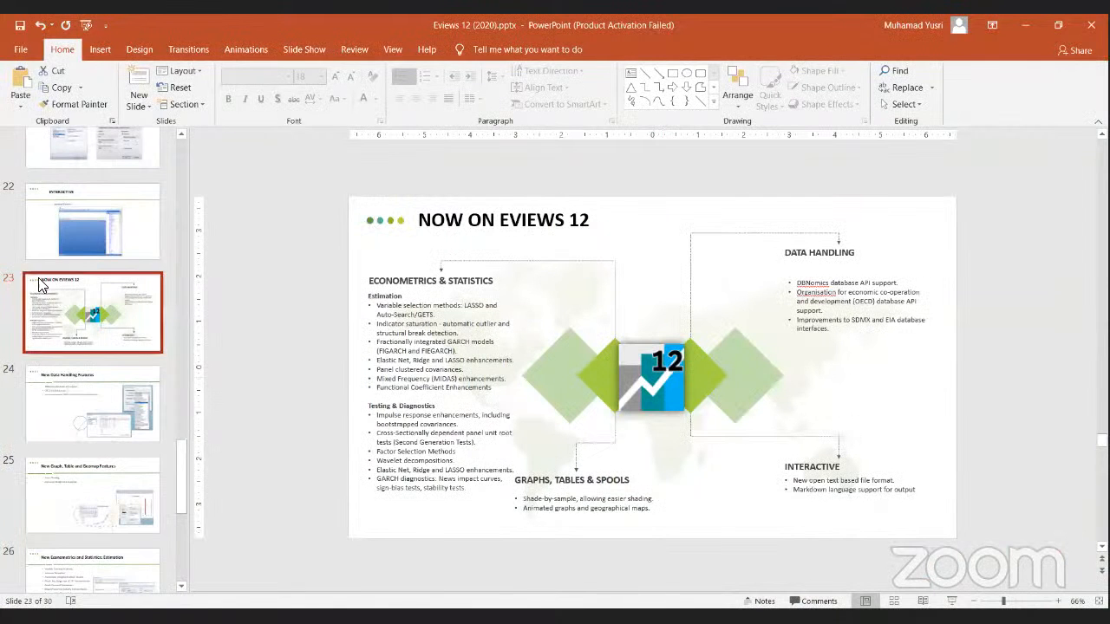
Step: Switch to the Eviews 12 (2020).pptx presentation in PowerPoint and start the slide show from slide 23, Now on EViews 12
scroll(42, 285, "up", 5)
scroll(38, 285, "up", 10)
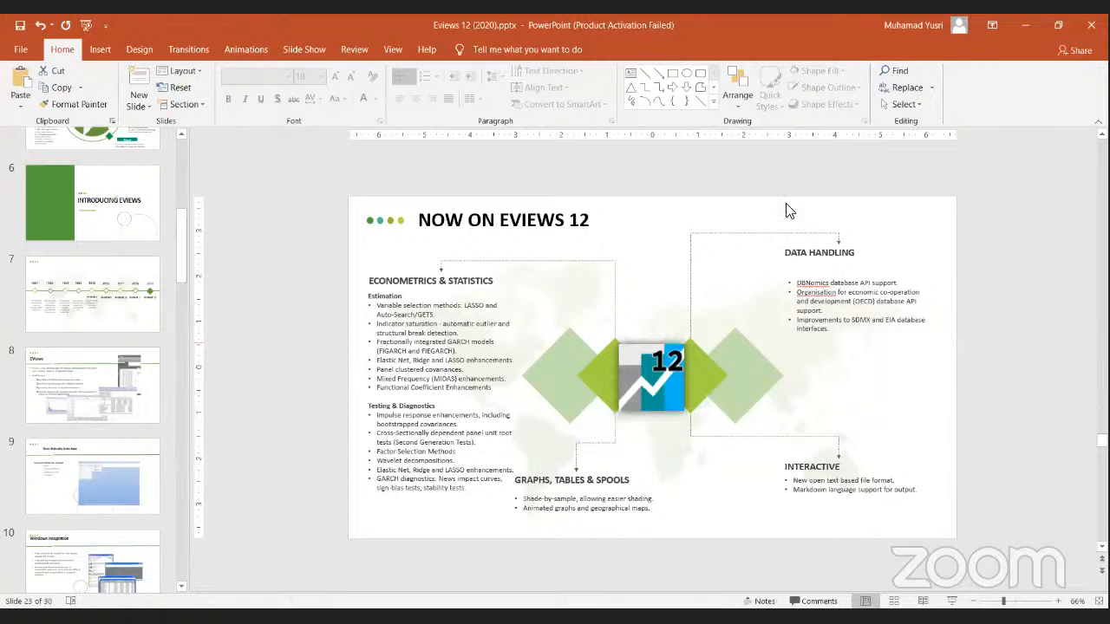
key("shift+F5")
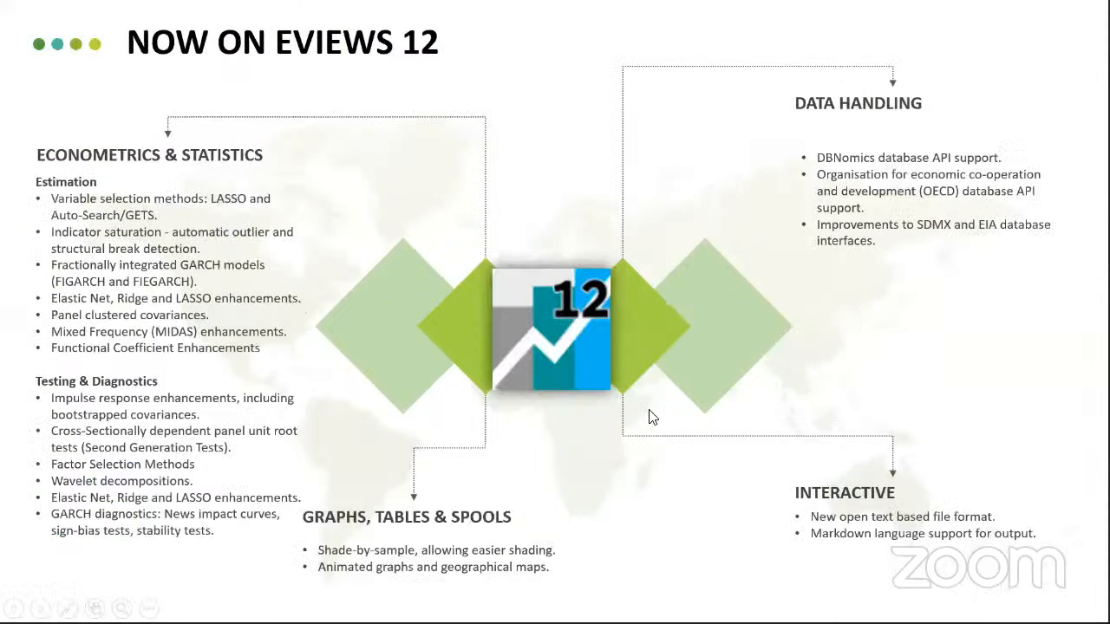